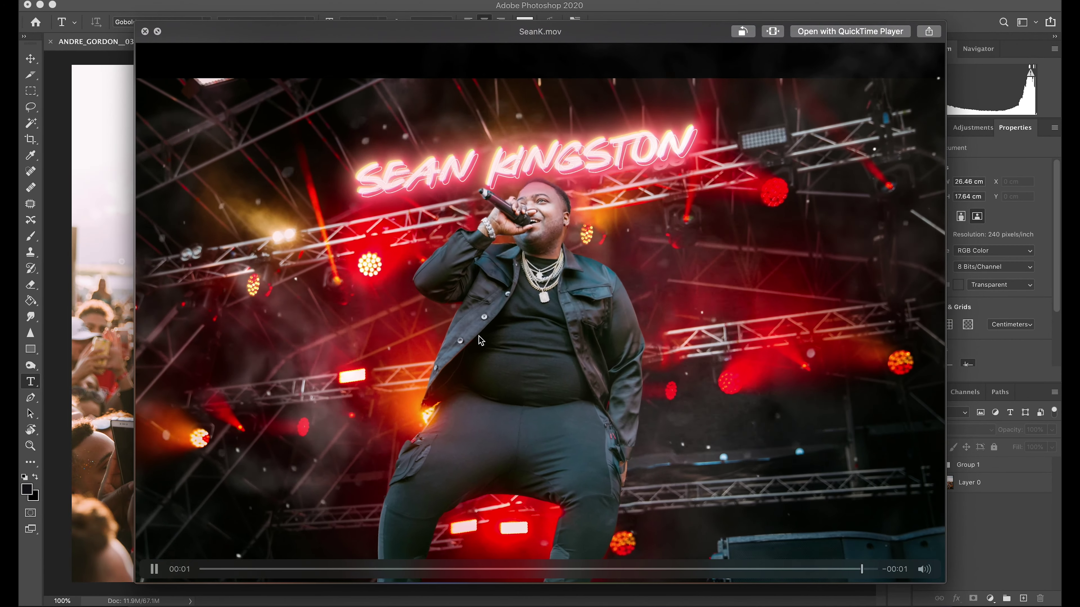
key("space")
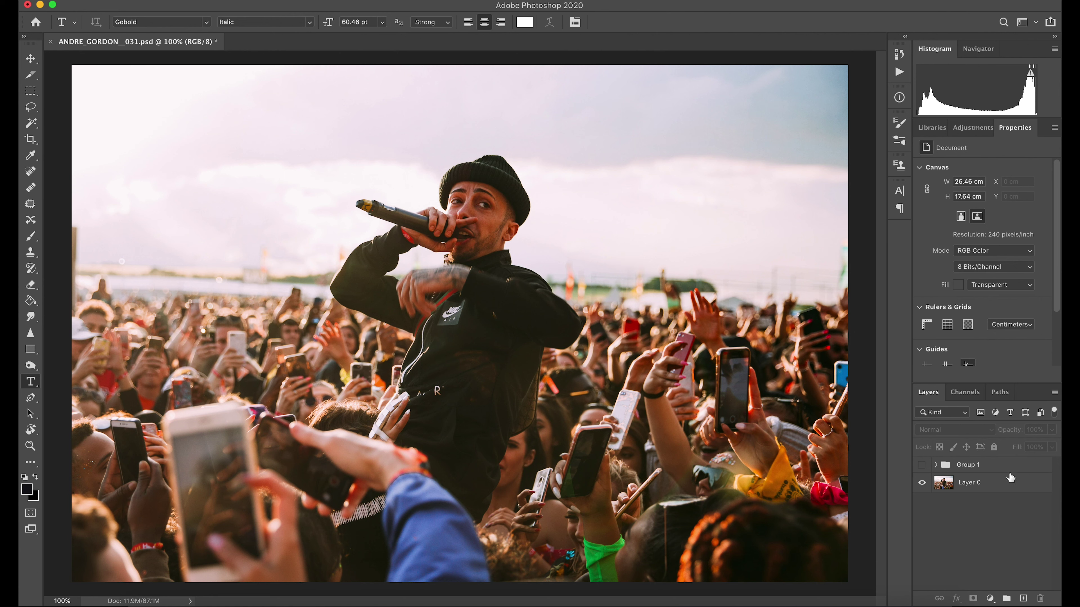
left_click(993, 483)
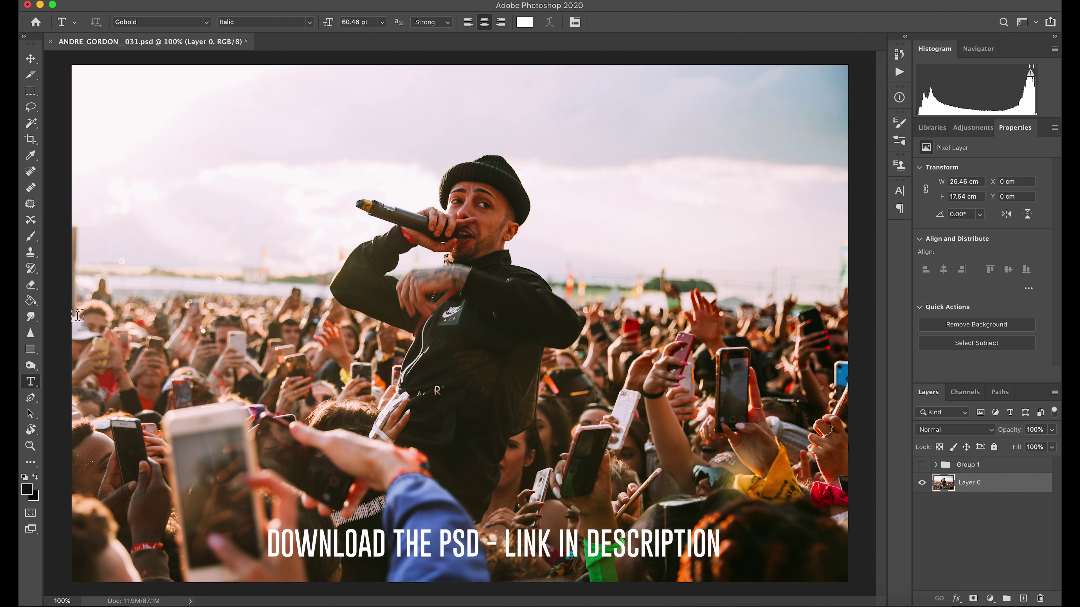
left_click(974, 464)
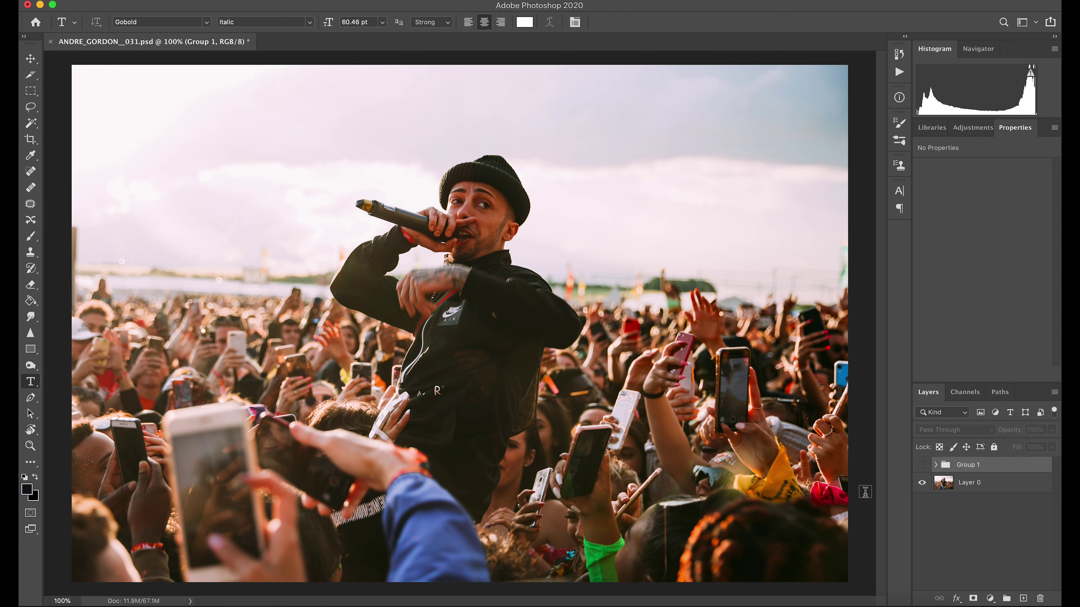
Select the performer's head, microphone, arms and torso on Layer 0 with the Quick Selection tool
left_click(977, 482)
left_click(31, 124)
left_click(99, 122)
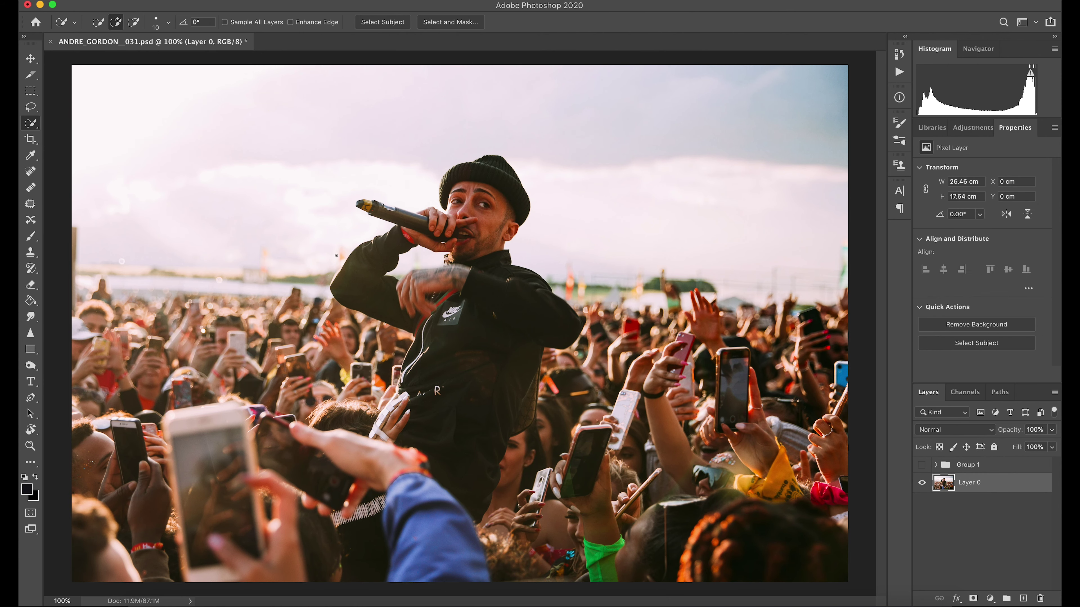
scroll(438, 216, "up", 5)
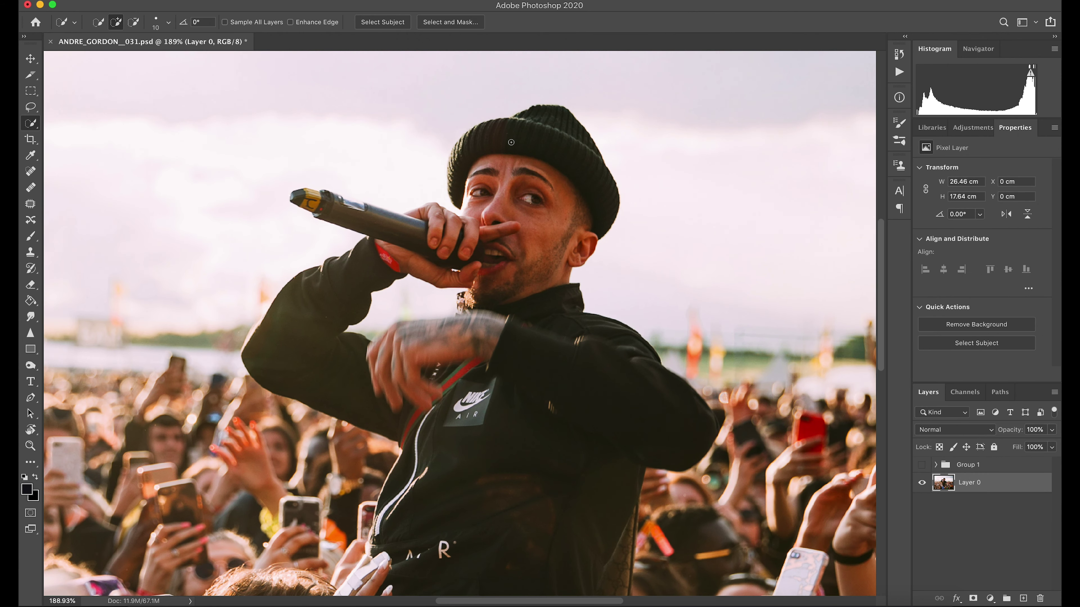
mouse_move(538, 134)
left_mouse_down()
mouse_move(501, 156)
mouse_move(500, 211)
left_mouse_up()
mouse_move(427, 247)
left_mouse_down()
mouse_move(361, 220)
mouse_move(378, 266)
mouse_move(386, 255)
mouse_move(303, 319)
left_mouse_up()
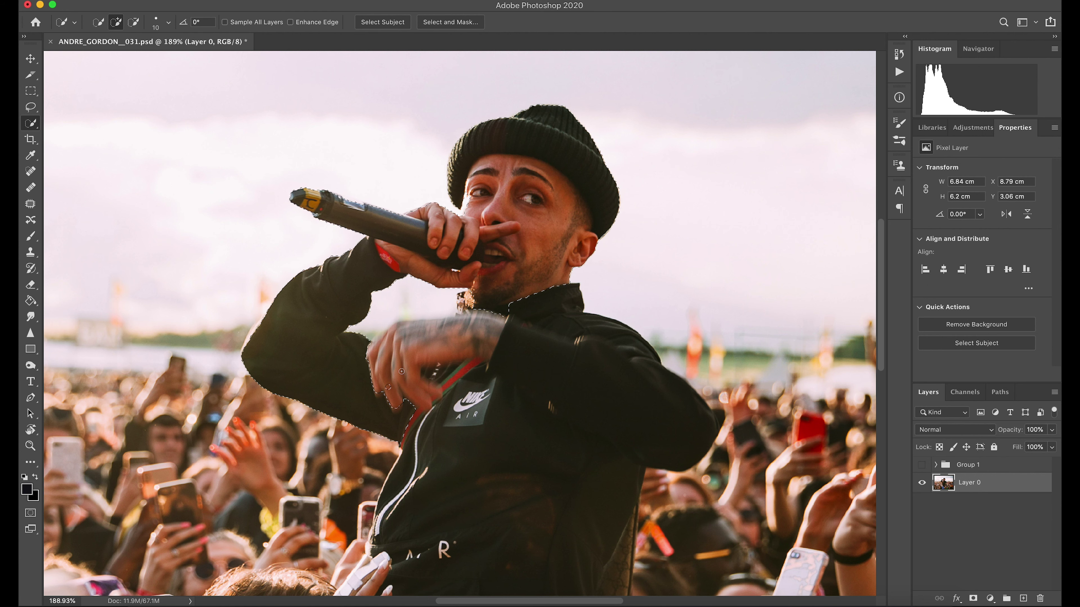
mouse_move(539, 360)
left_mouse_down()
mouse_move(622, 392)
mouse_move(637, 403)
mouse_move(633, 418)
left_mouse_up()
Extend the selection over the foreground hand, the blue sleeve and the performer's dark lower clothing down to the photo's edge
scroll(633, 418, "down", 8)
scroll(632, 419, "left", 2)
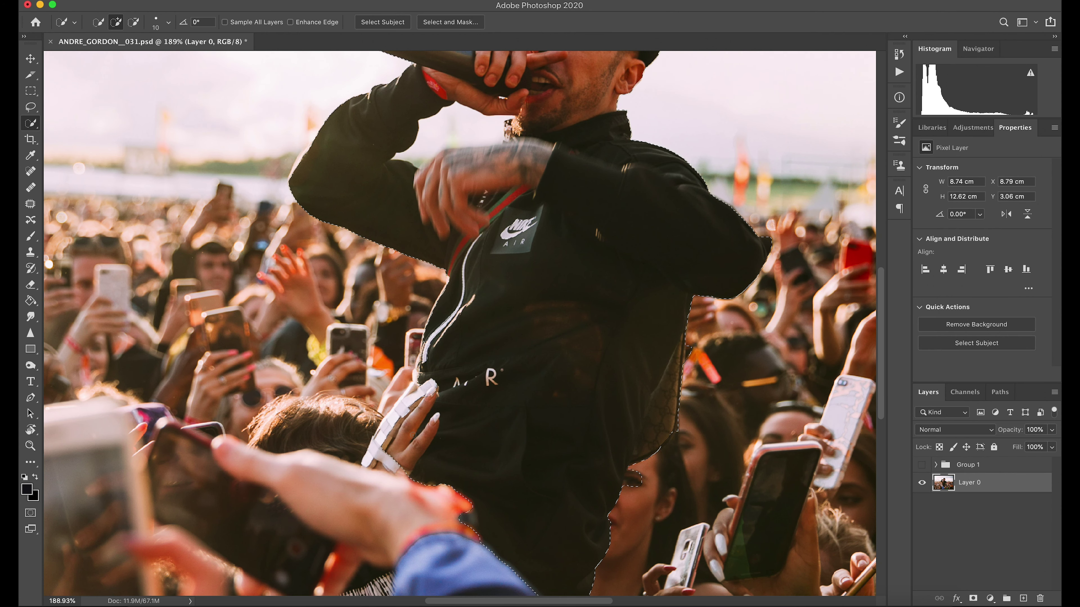
scroll(426, 471, "down", 6)
scroll(425, 424, "down", 1)
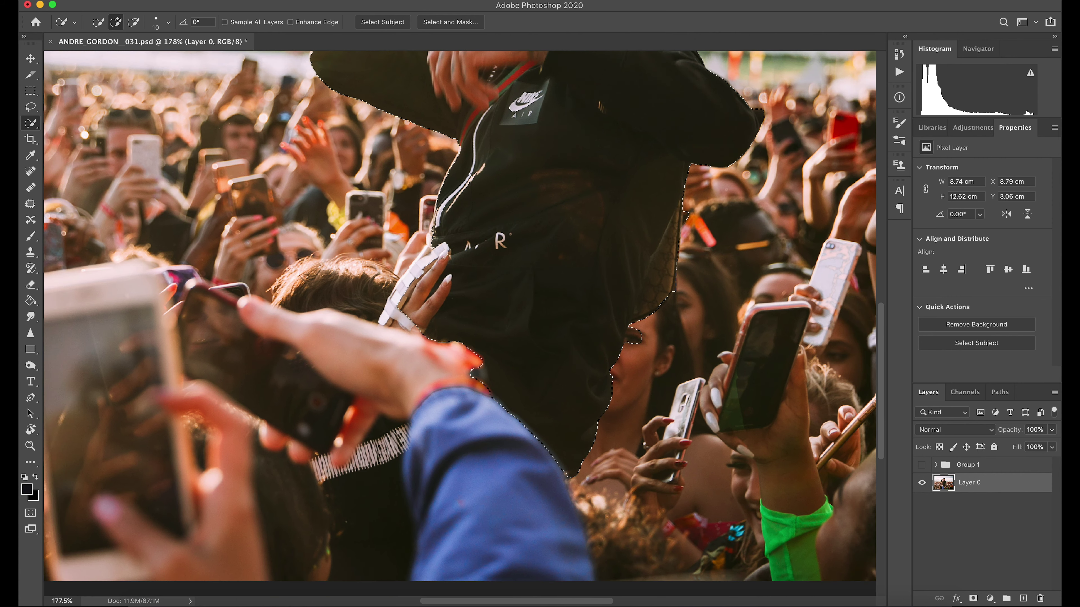
left_click_drag(469, 411, 476, 503)
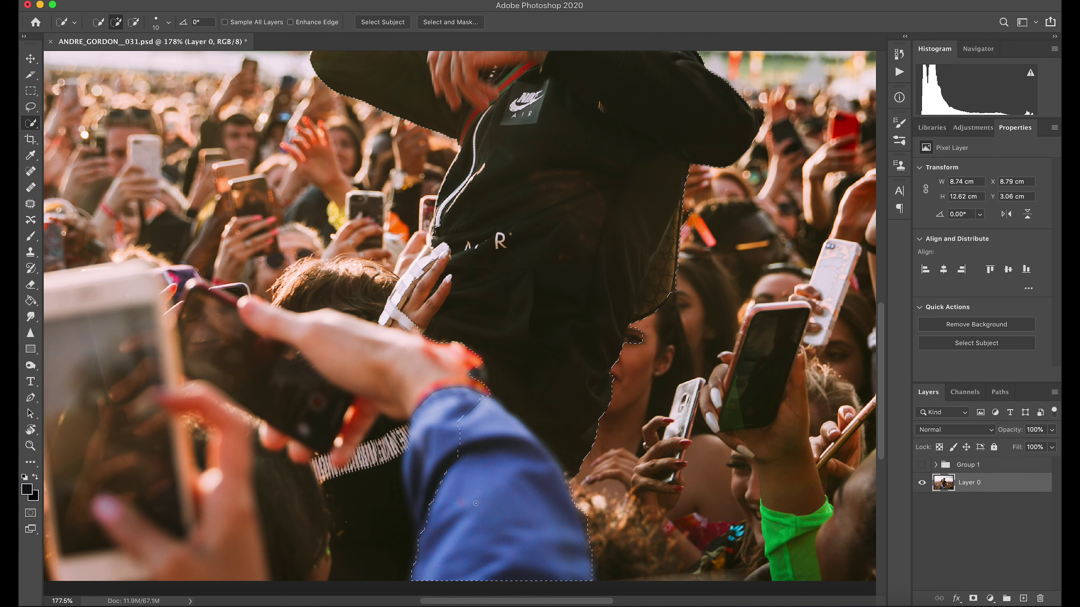
left_click_drag(411, 390, 421, 438)
left_click_drag(300, 323, 286, 324)
scroll(414, 300, "down", 4)
scroll(415, 299, "left", 4)
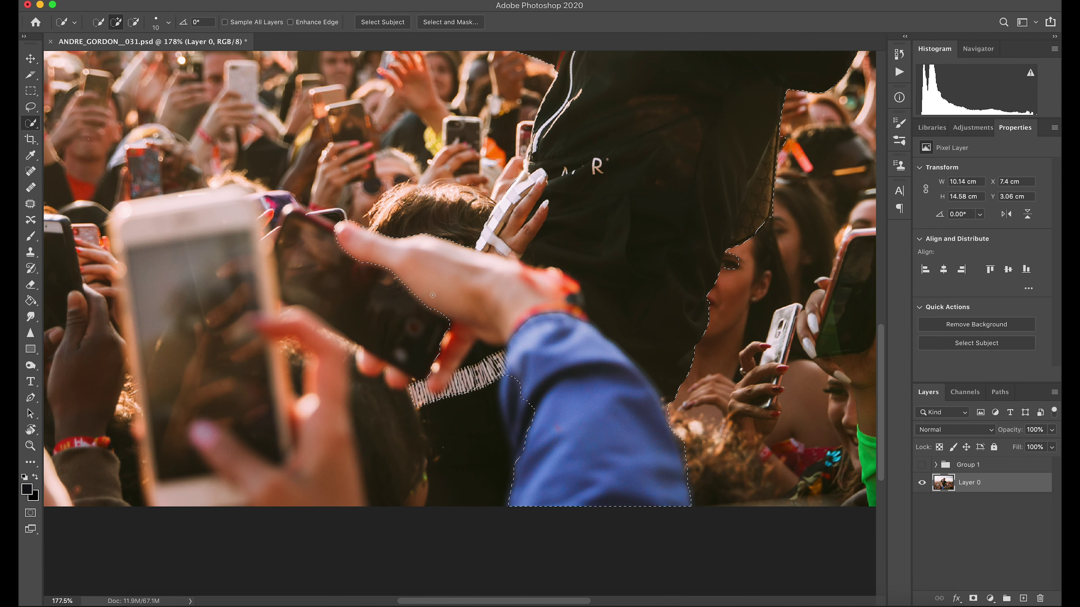
left_click_drag(469, 448, 573, 440)
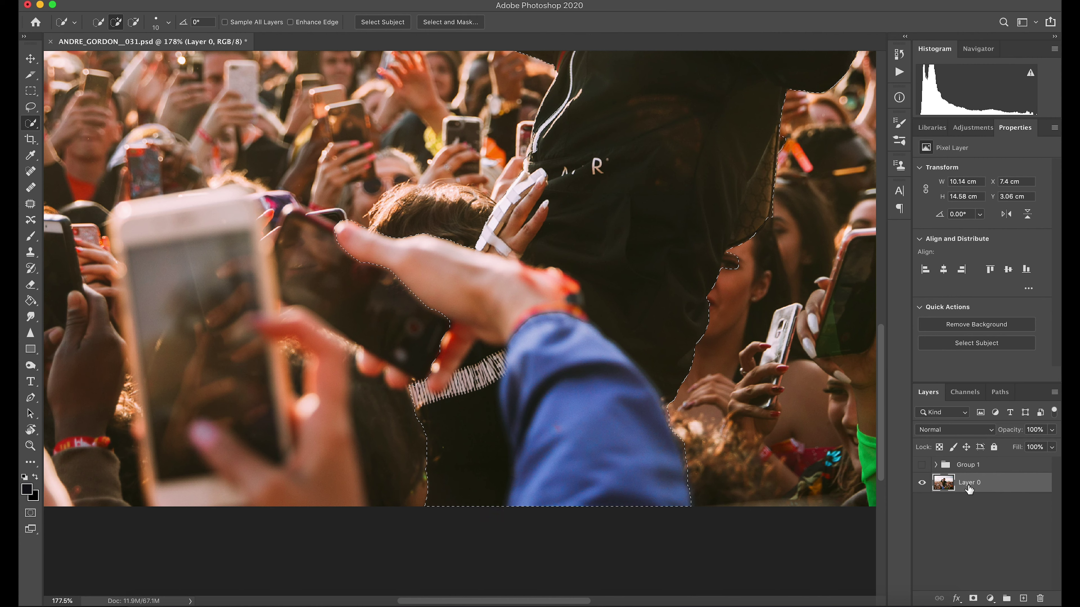
Add a layer mask to Layer 0 from the selection to hide the crowd and sky
left_click(972, 599)
scroll(753, 412, "up", 5)
scroll(752, 412, "down", 3)
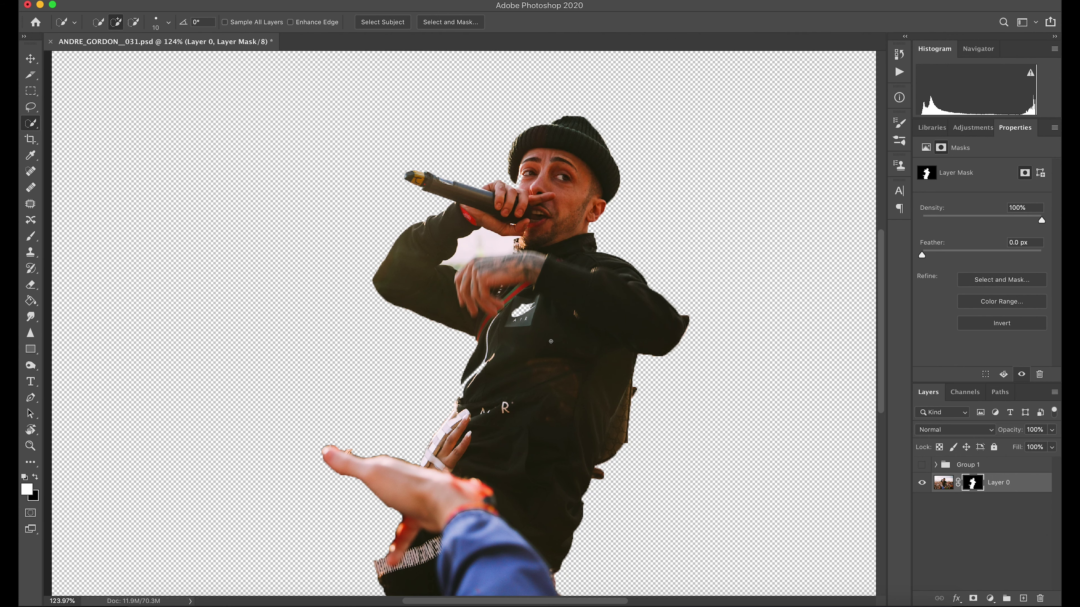
Paint white on the layer mask with the Brush to restore the missing Nike logo and jacket zip
scroll(550, 341, "up", 5)
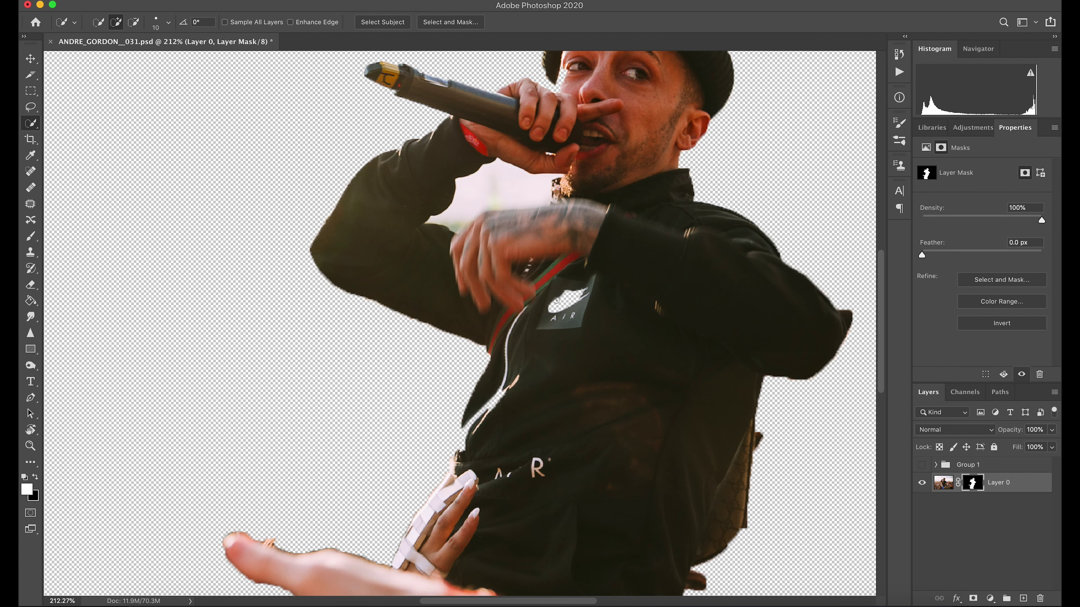
left_click(31, 236)
left_click(37, 477)
left_click(571, 296)
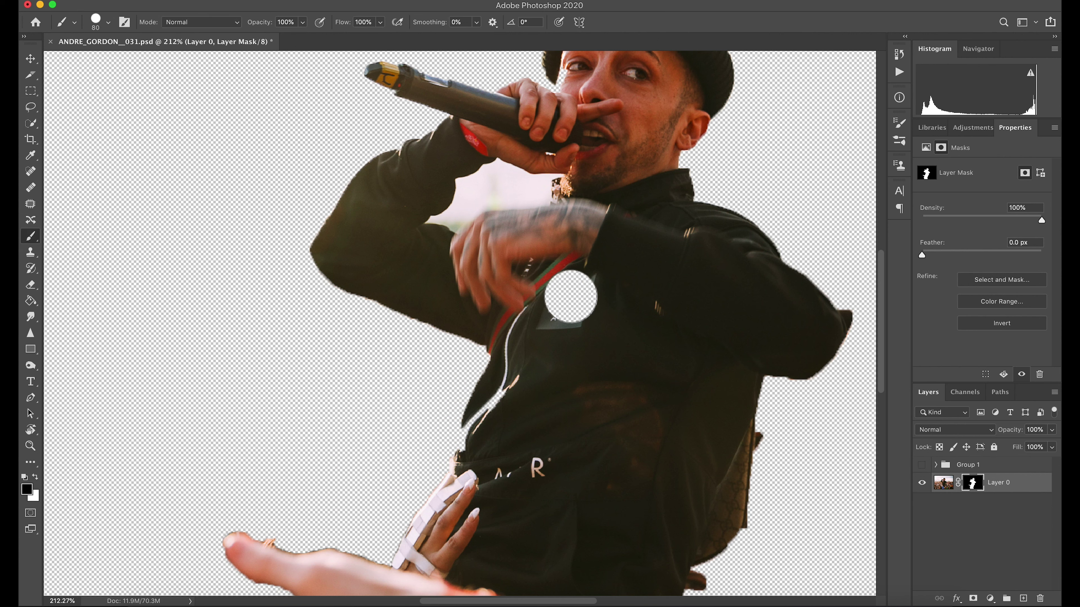
left_click(36, 478)
left_click_drag(569, 298, 584, 303)
left_click_drag(517, 391, 482, 448)
Select the leftover sky between the raised arm, chin and lower hand on Layer 0's image with Quick Selection
scroll(486, 480, "down", 10)
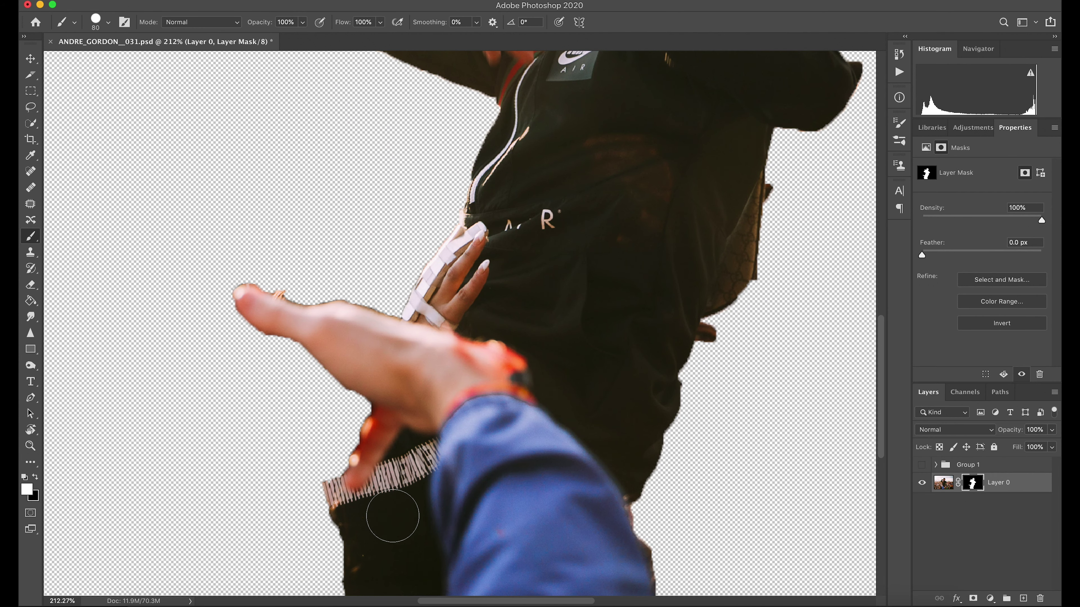
scroll(554, 327, "up", 20)
scroll(554, 328, "up", 10)
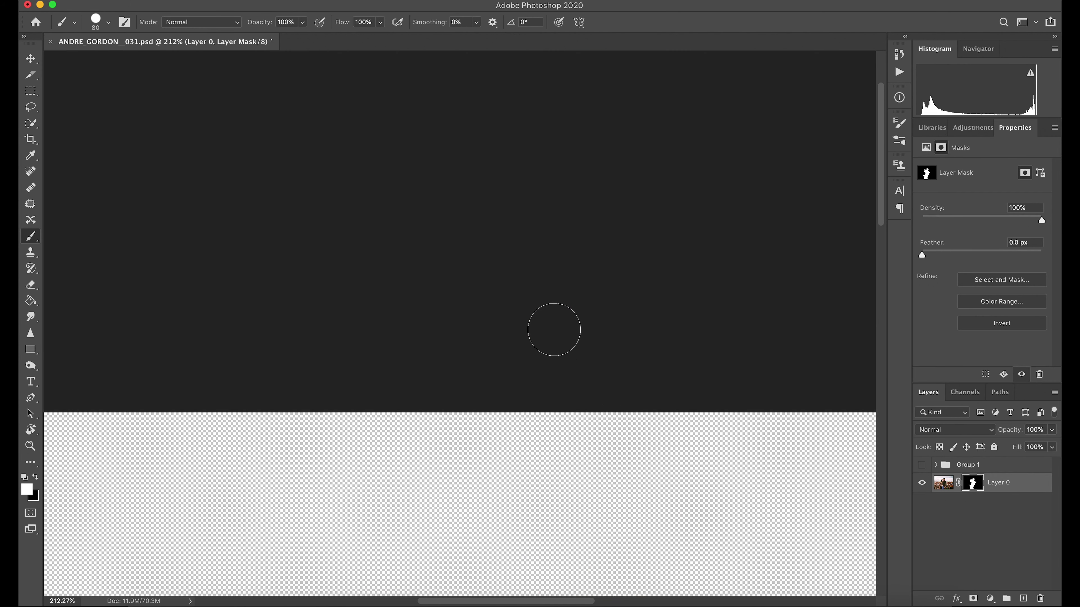
scroll(552, 324, "down", 12)
scroll(609, 338, "down", 3)
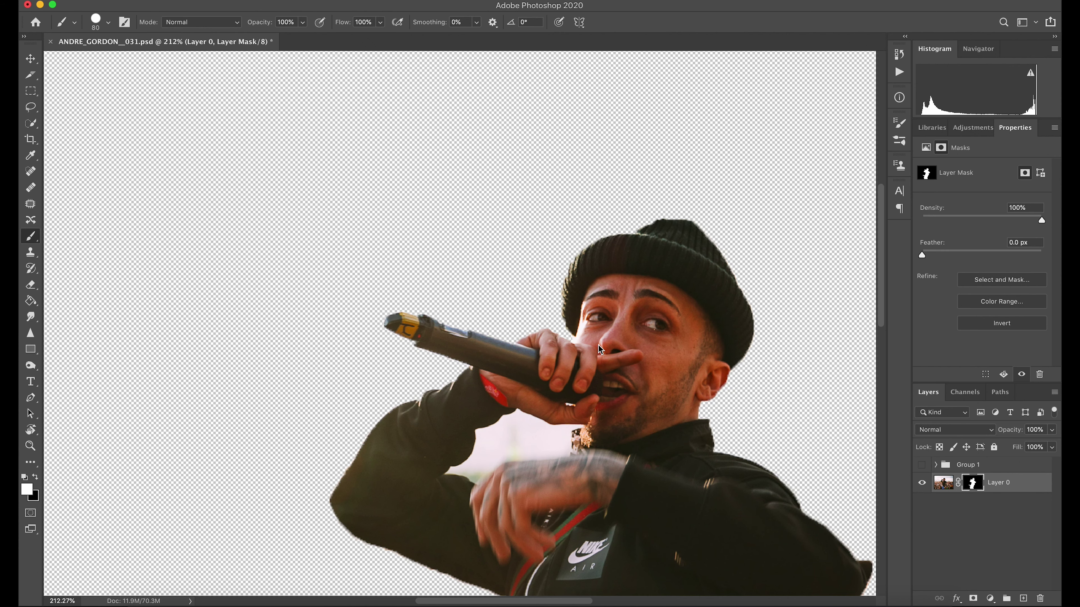
scroll(560, 438, "up", 3)
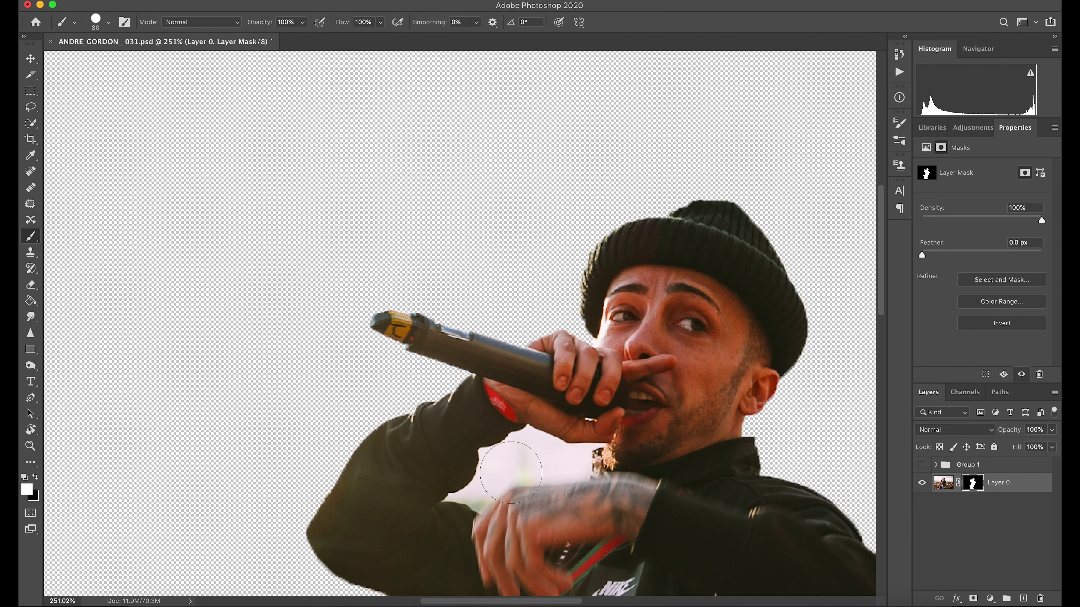
left_click(939, 482)
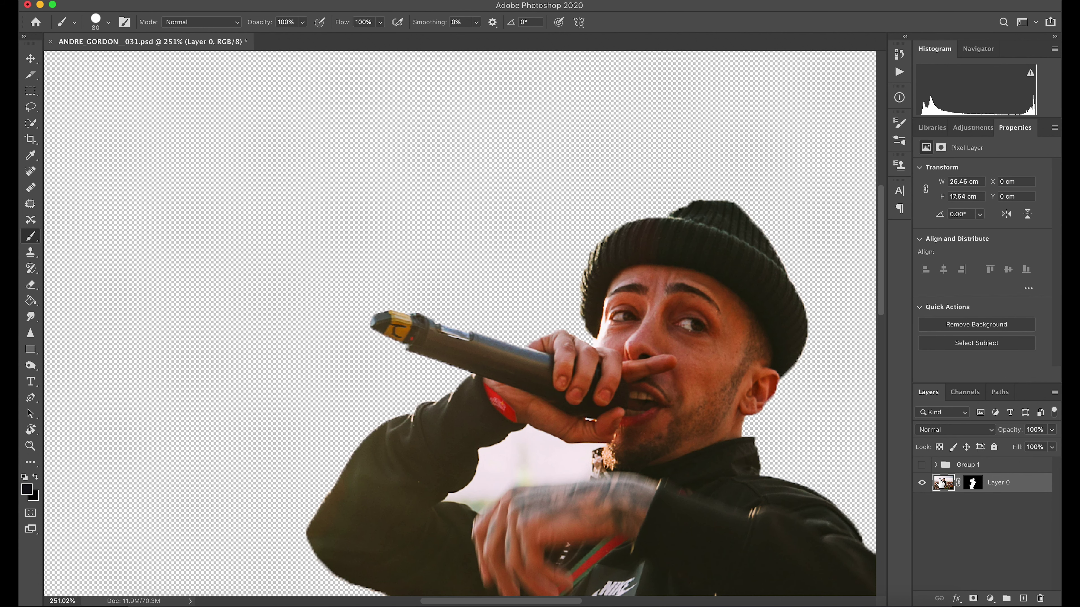
left_click(30, 125)
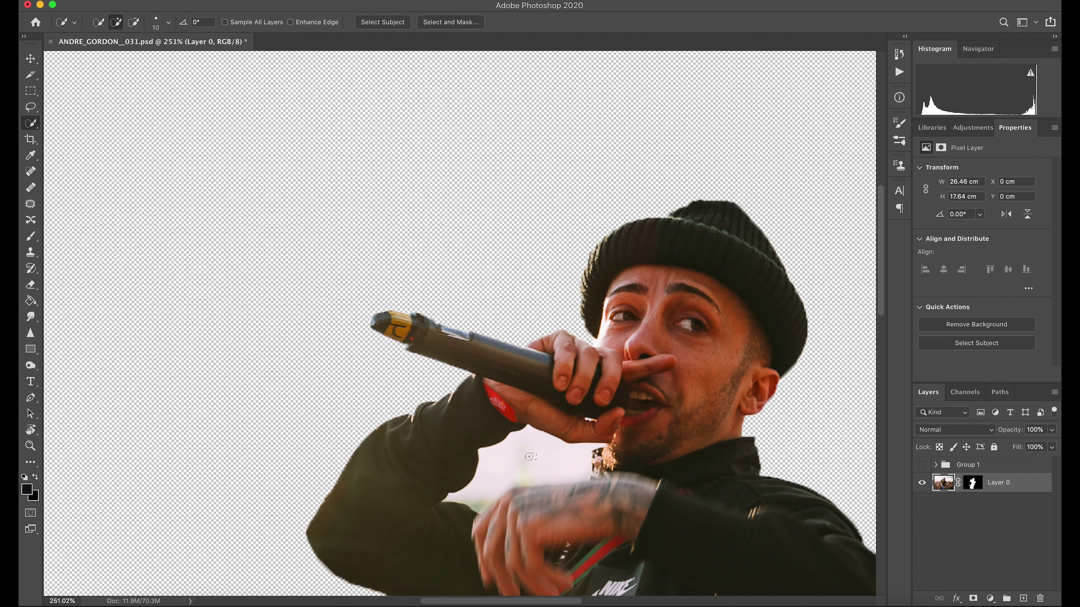
left_click_drag(524, 460, 574, 464)
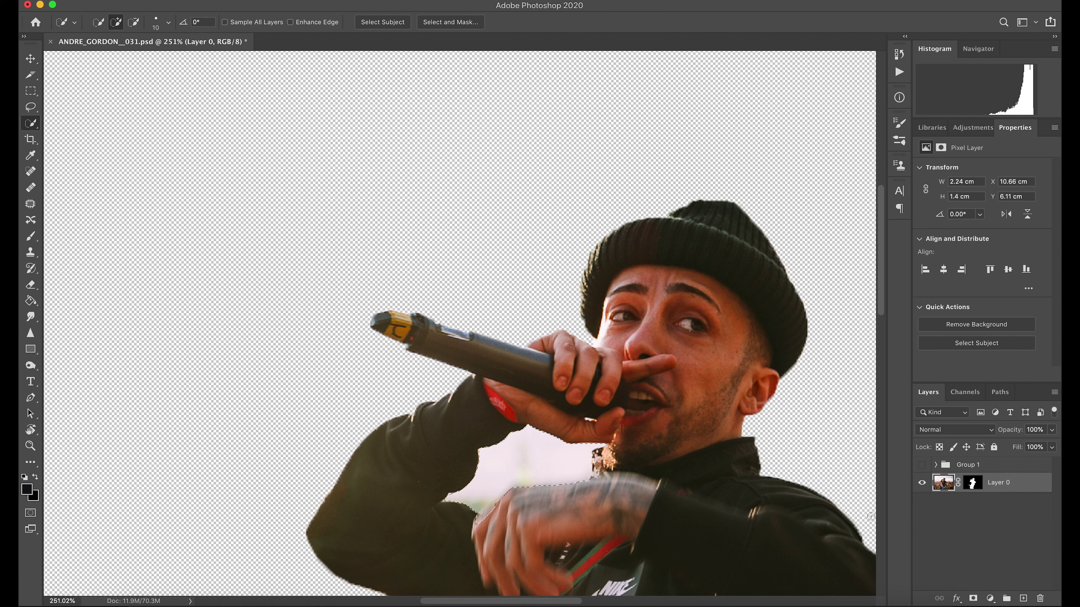
Paint black on the layer mask inside the selection to hide the leftover sky, and clear the selection
left_click(972, 483)
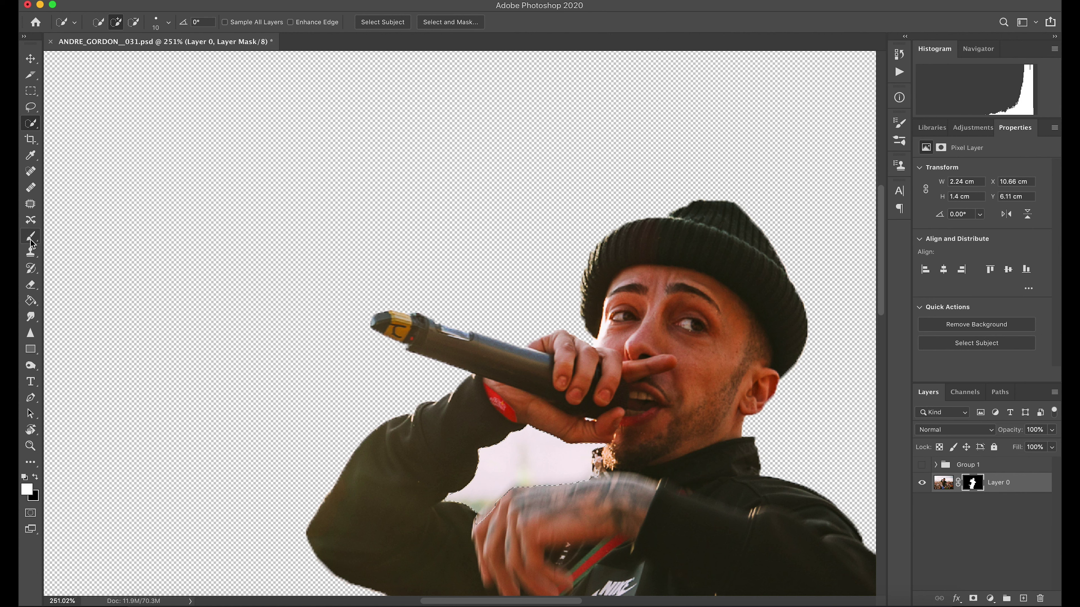
left_click(31, 236)
left_click(35, 477)
mouse_move(546, 469)
left_mouse_down()
mouse_move(510, 459)
mouse_move(570, 464)
left_mouse_up()
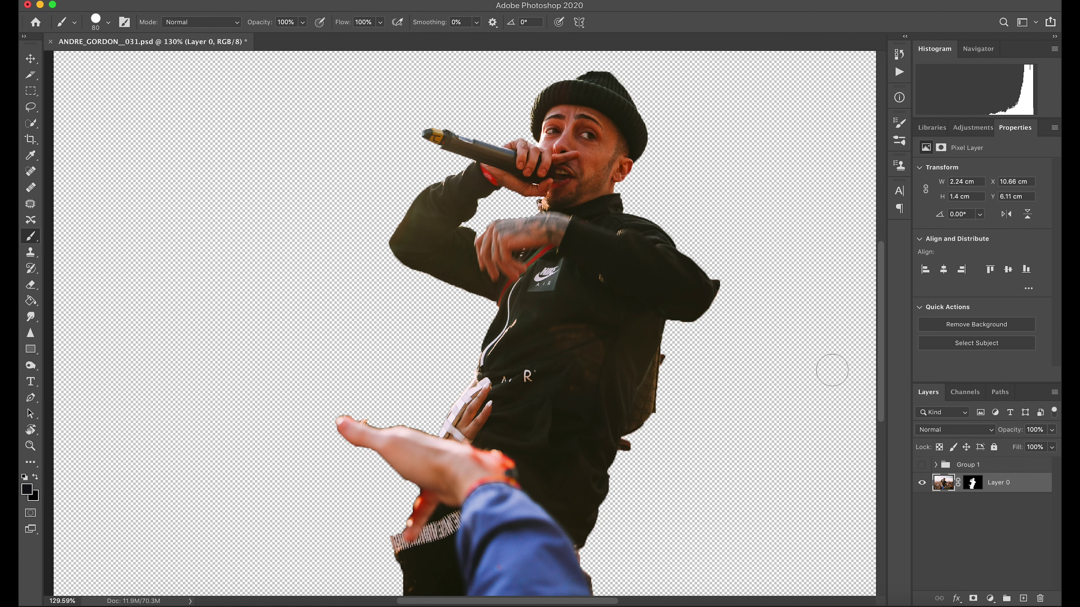
key("super+d")
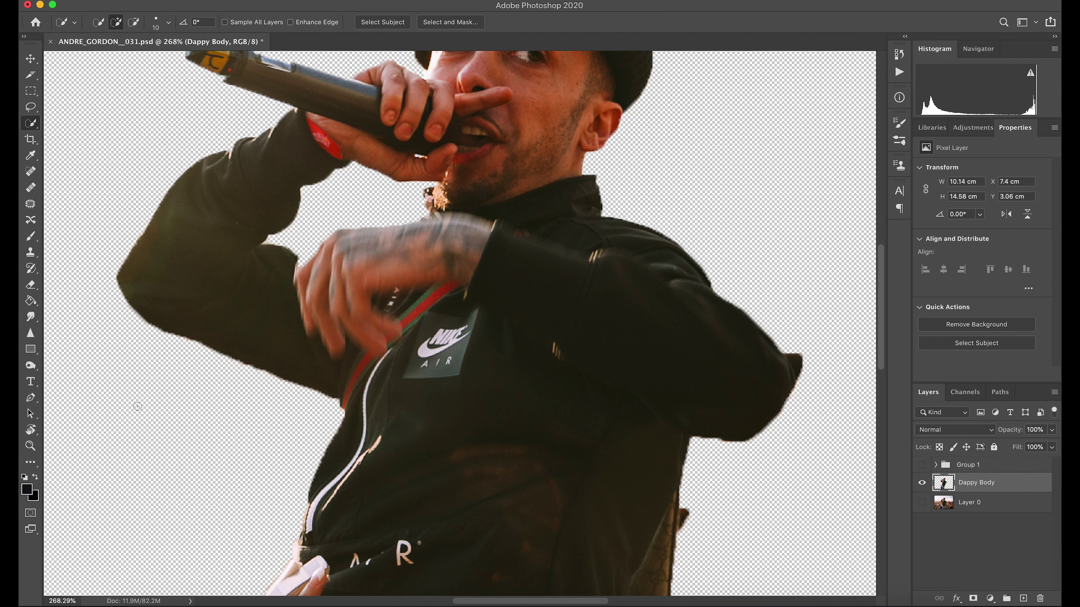
Trace a closed Pen path around the performer's front arm and hand on the Dappy Body layer, following sleeve and fingers
left_click(33, 402)
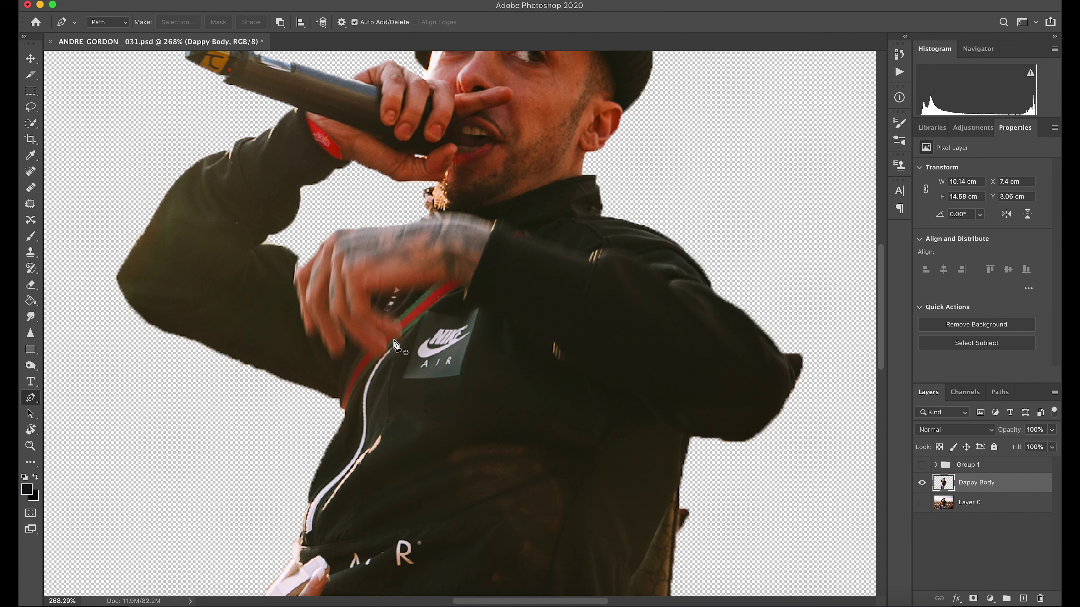
scroll(449, 319, "up", 3)
left_click(469, 295)
left_click(548, 322)
left_click(588, 341)
left_click(608, 355)
scroll(611, 362, "right", 1)
scroll(611, 361, "right", 4)
left_click(568, 381)
left_click(595, 398)
left_click(626, 419)
left_click(654, 432)
left_click(674, 456)
left_click(709, 472)
scroll(709, 472, "right", 1)
left_click(737, 506)
left_click(841, 467)
left_click(861, 309)
left_click(783, 216)
left_click(548, 219)
left_click(385, 160)
left_click(291, 172)
left_click(194, 172)
left_click(137, 253)
left_click(158, 336)
left_click(209, 329)
left_click(246, 292)
left_click(246, 274)
left_click(295, 262)
left_click(336, 260)
left_click(364, 261)
left_click(376, 261)
left_click(378, 274)
left_click(379, 284)
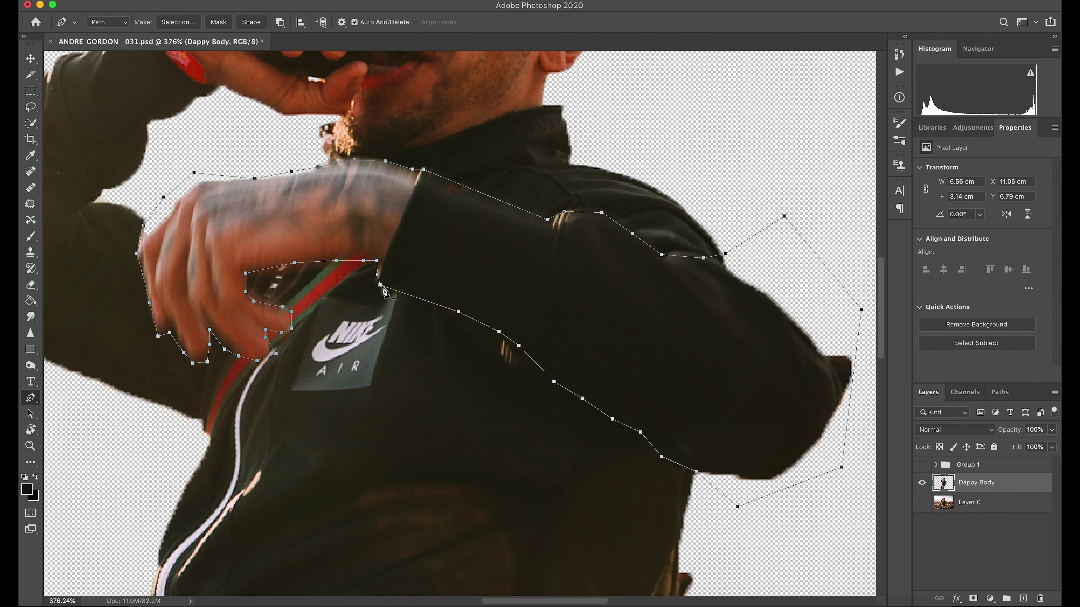
Convert the arm path into a new anti-aliased selection with a feather radius of 0 pixels
right_click(441, 303)
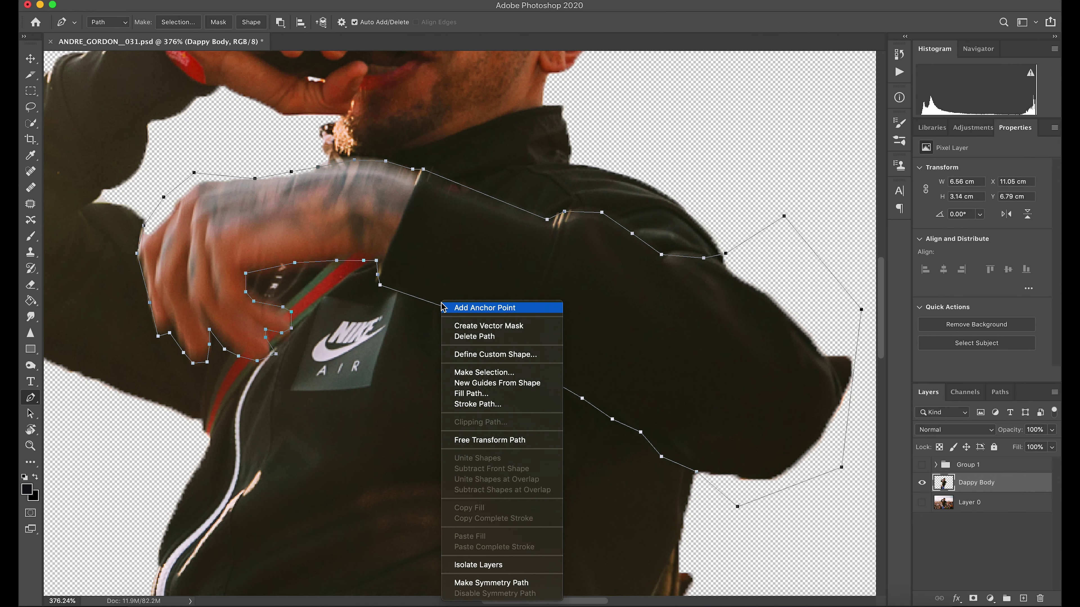
left_click(477, 373)
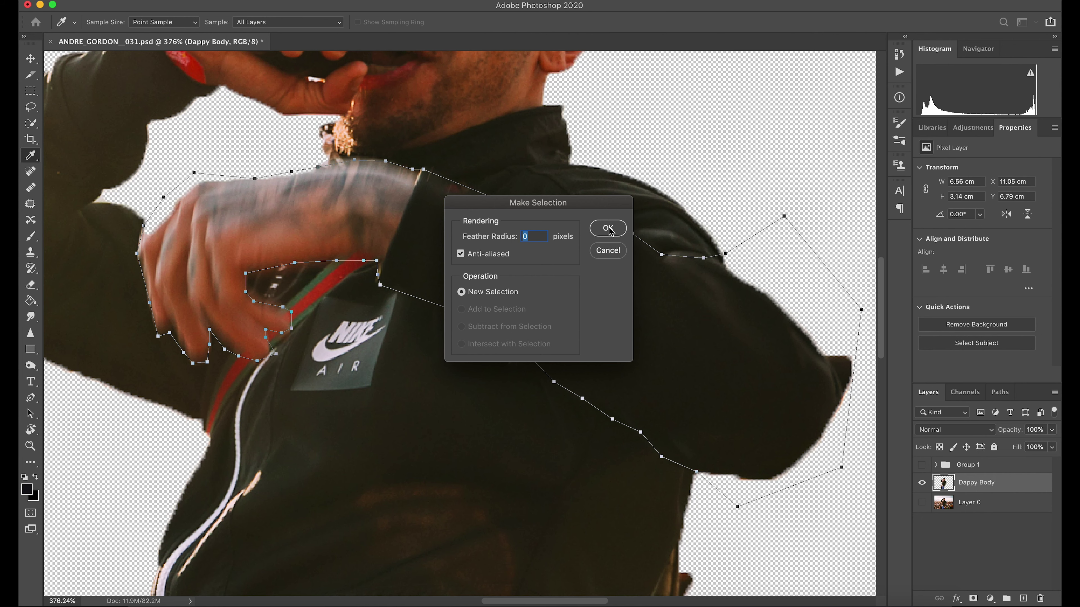
left_click(608, 229)
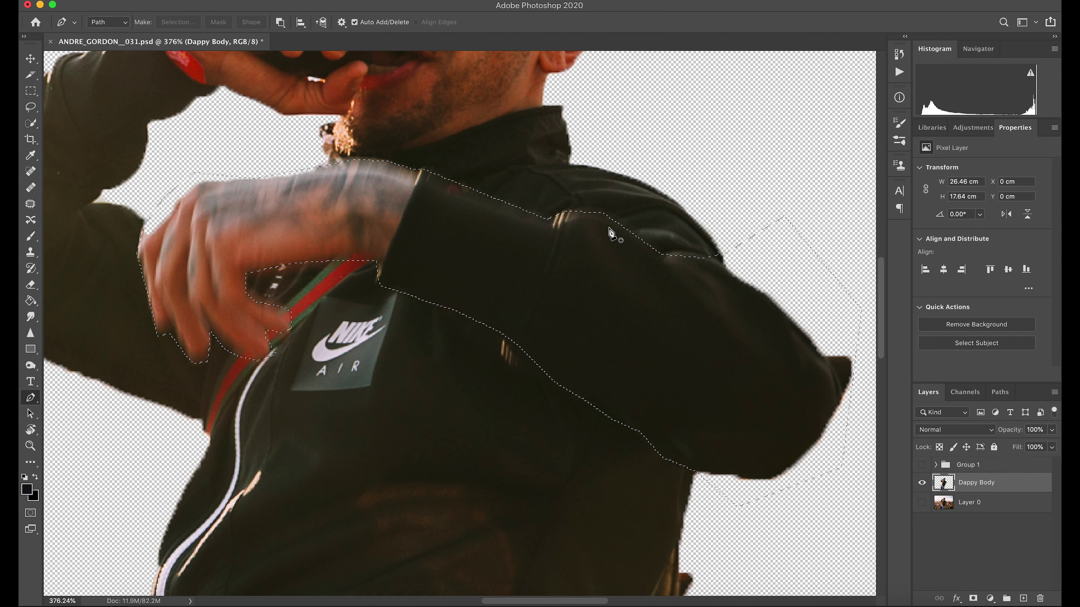
Cut the selected arm and hand from the Dappy Body layer onto a new layer
left_click(293, 2)
left_click(313, 40)
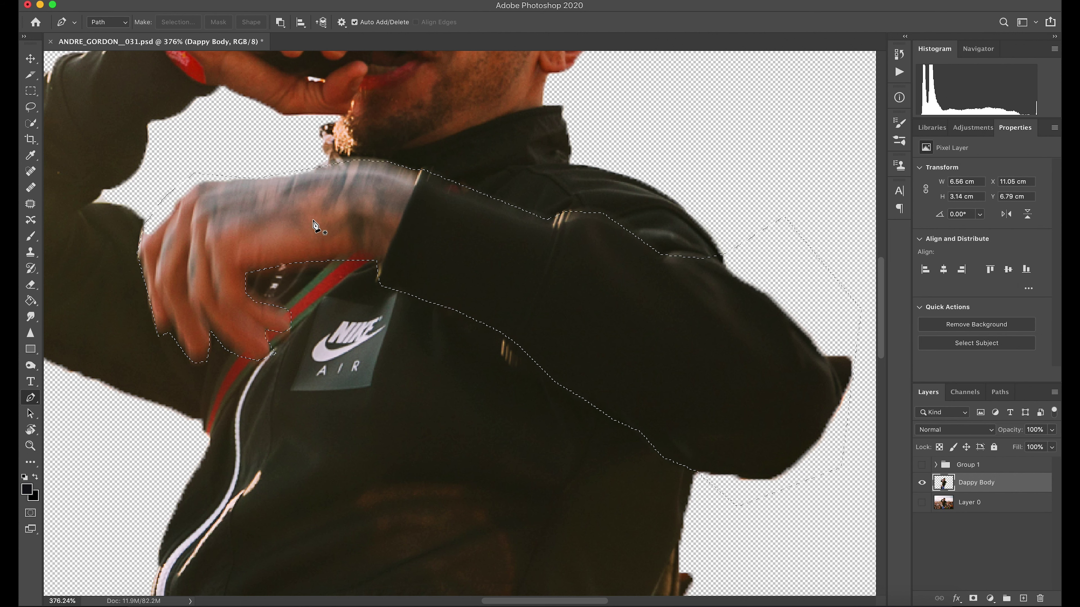
left_click(31, 91)
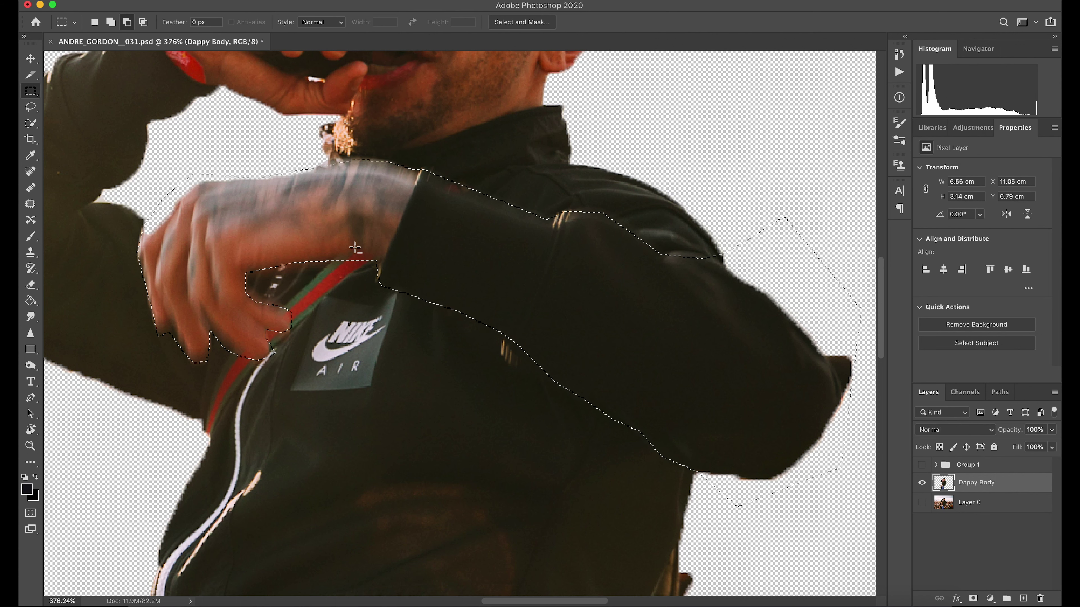
right_click(423, 272)
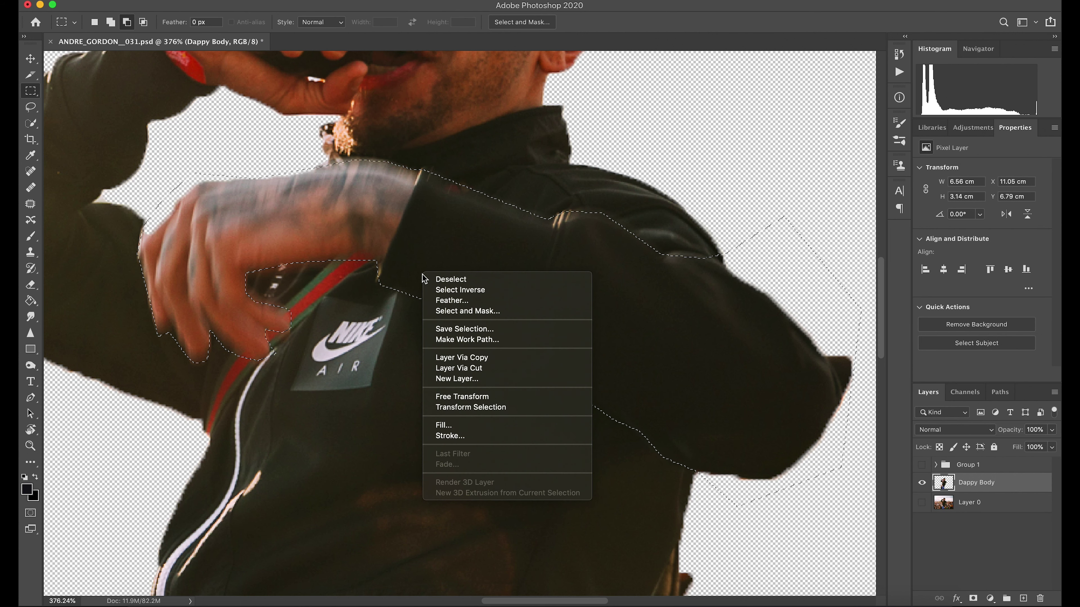
left_click(489, 368)
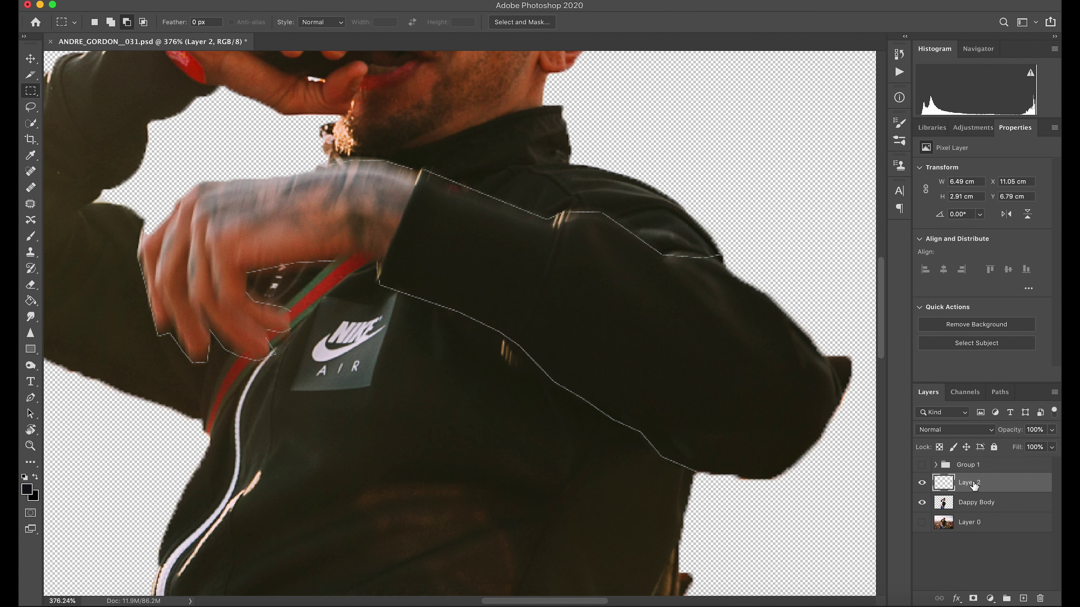
Rename the new arm layer "dappy arm"
double_click(973, 484)
type("dappy arm")
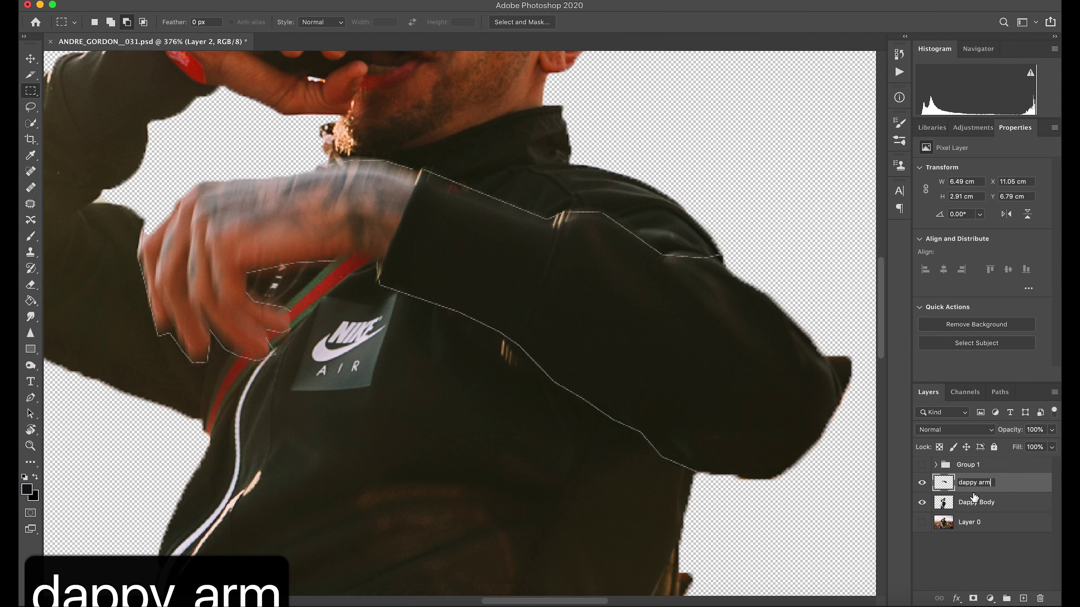
key("Return")
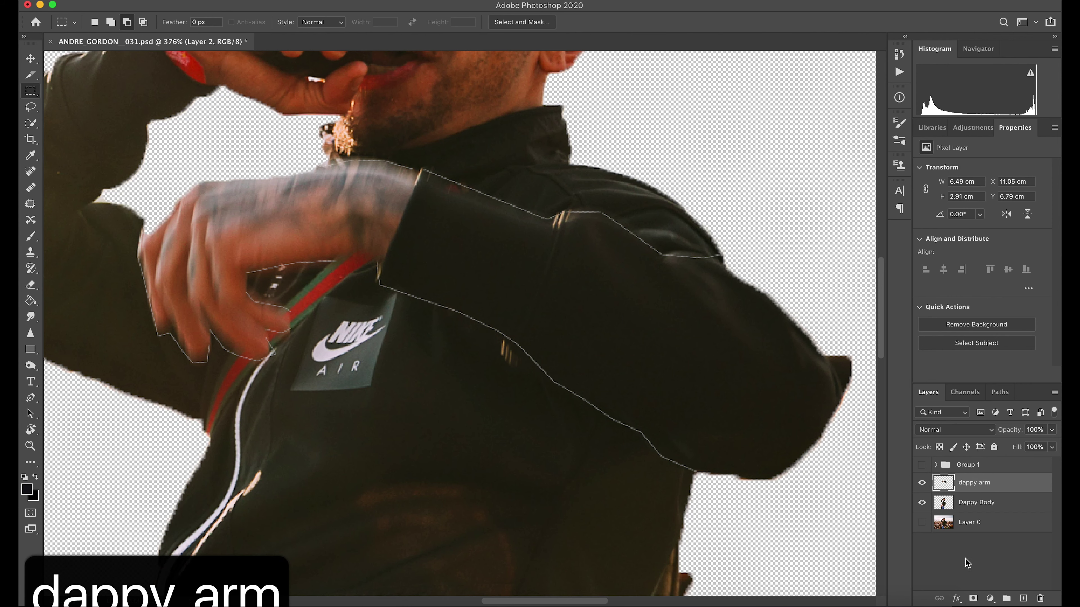
Check the arm cut-out against the Dappy Body layer by hiding and showing the dappy arm layer
left_click(921, 483)
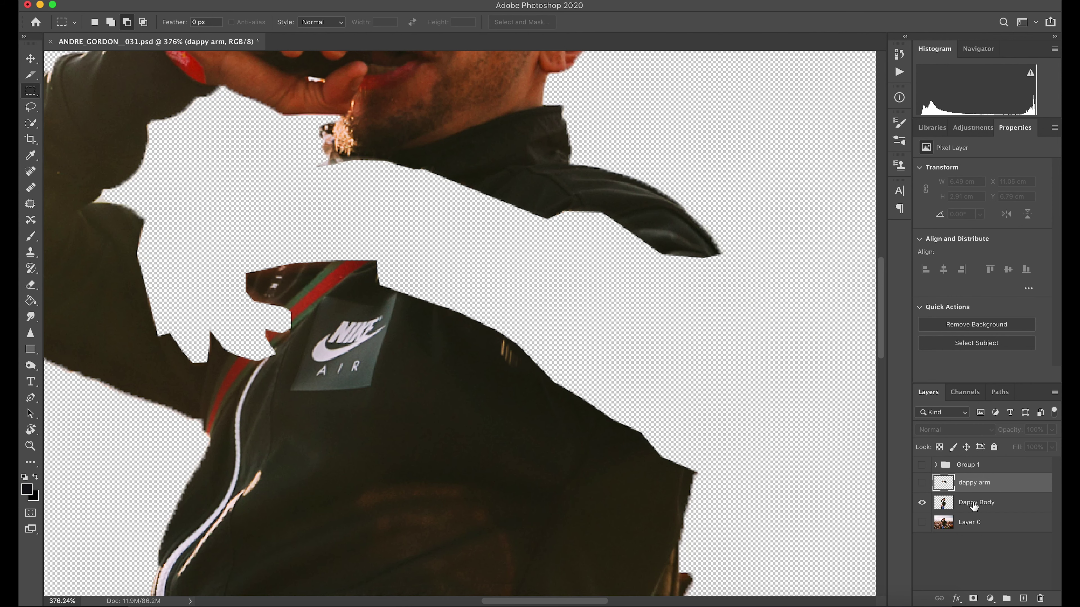
left_click(943, 502, "super")
left_click(921, 482)
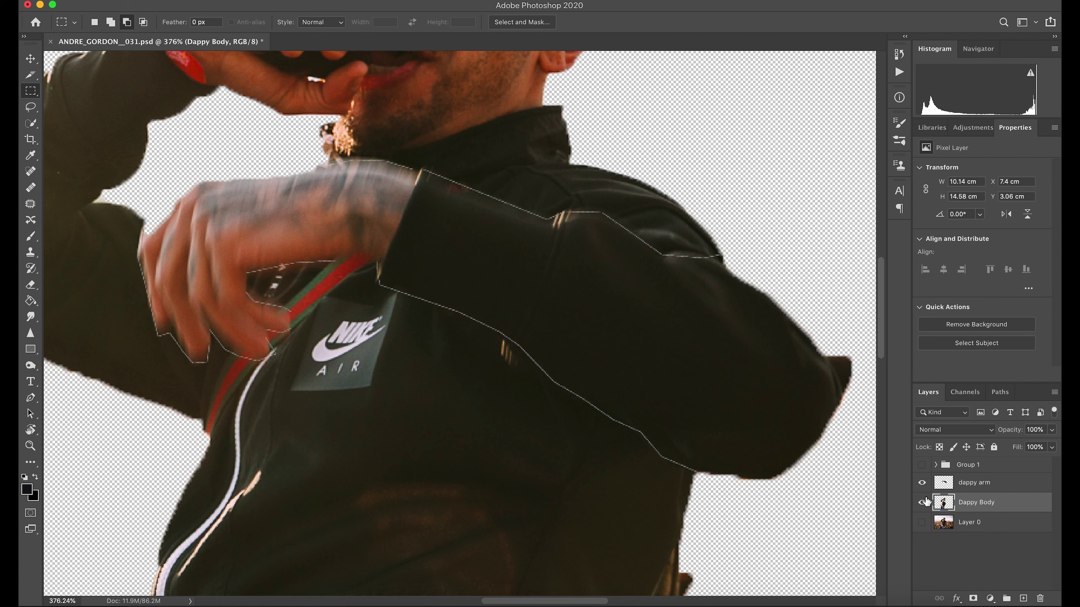
left_click(921, 482)
key("super+d")
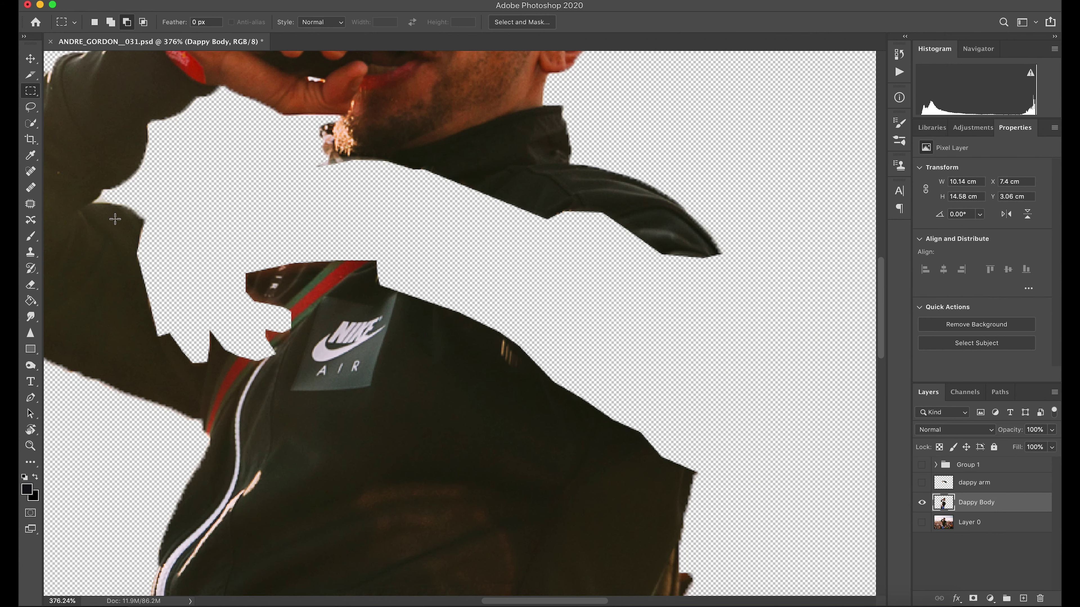
left_click(921, 482)
key("super+z")
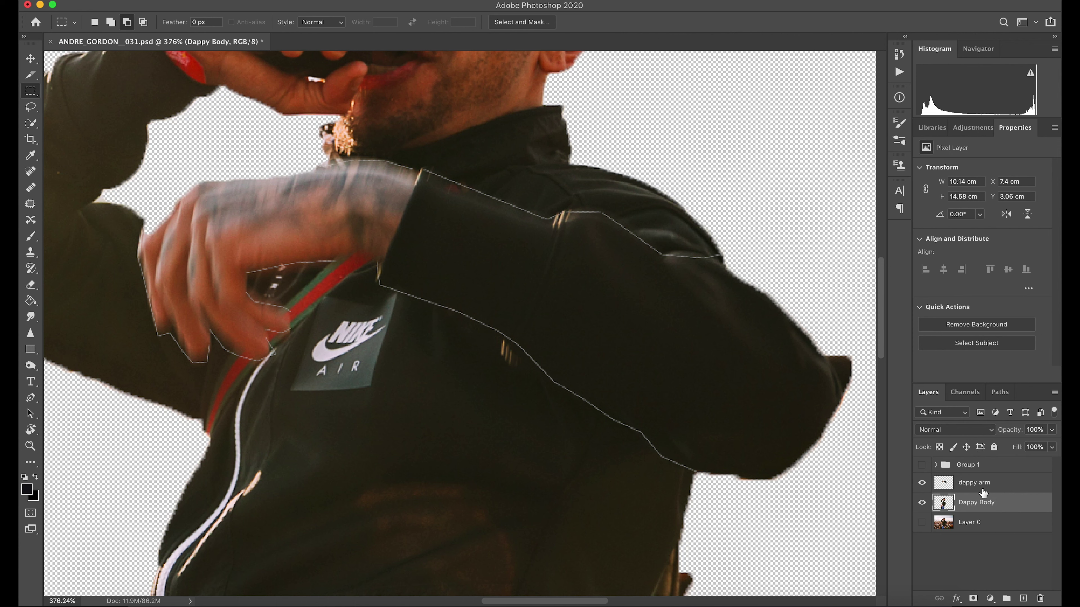
Select the arm's outline on the dappy arm layer by picking the surrounding empty area with the Magic Wand and inverting the selection
left_click(1002, 483)
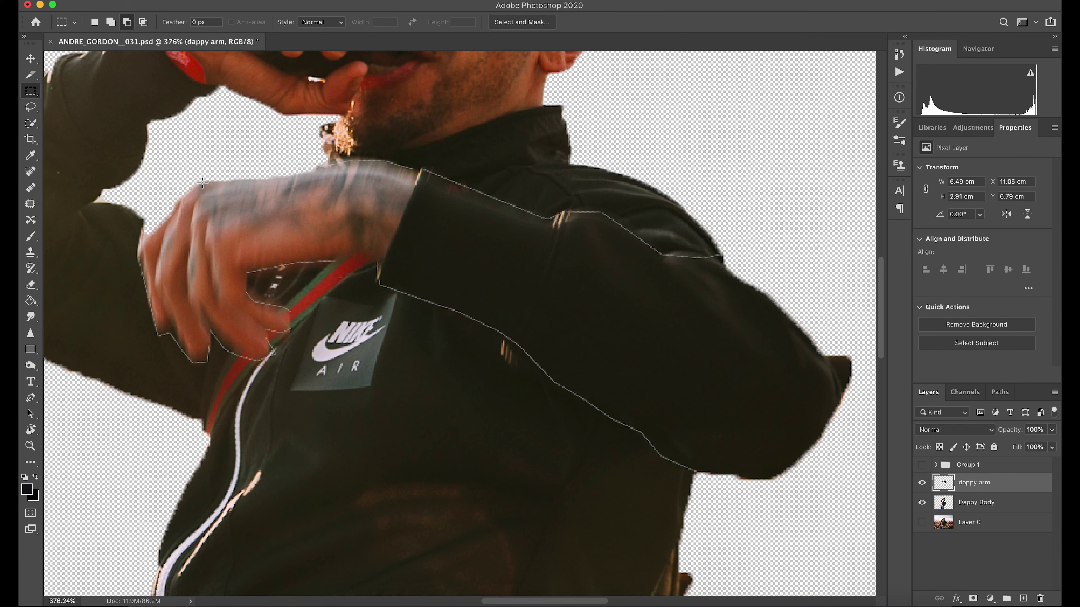
left_click_drag(30, 123, 72, 138)
key("super+minus")
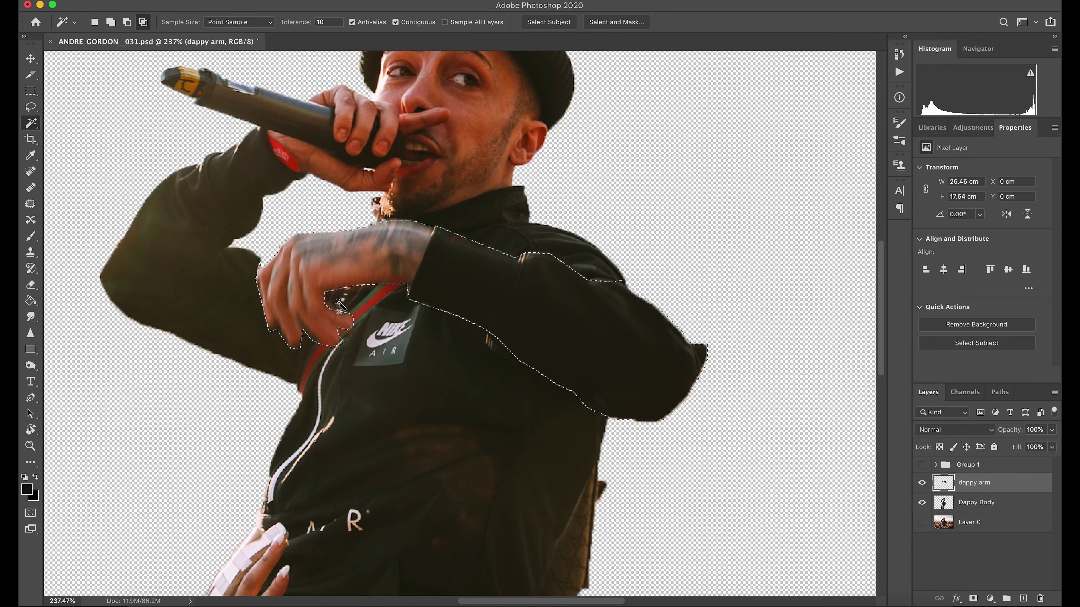
key("super+minus")
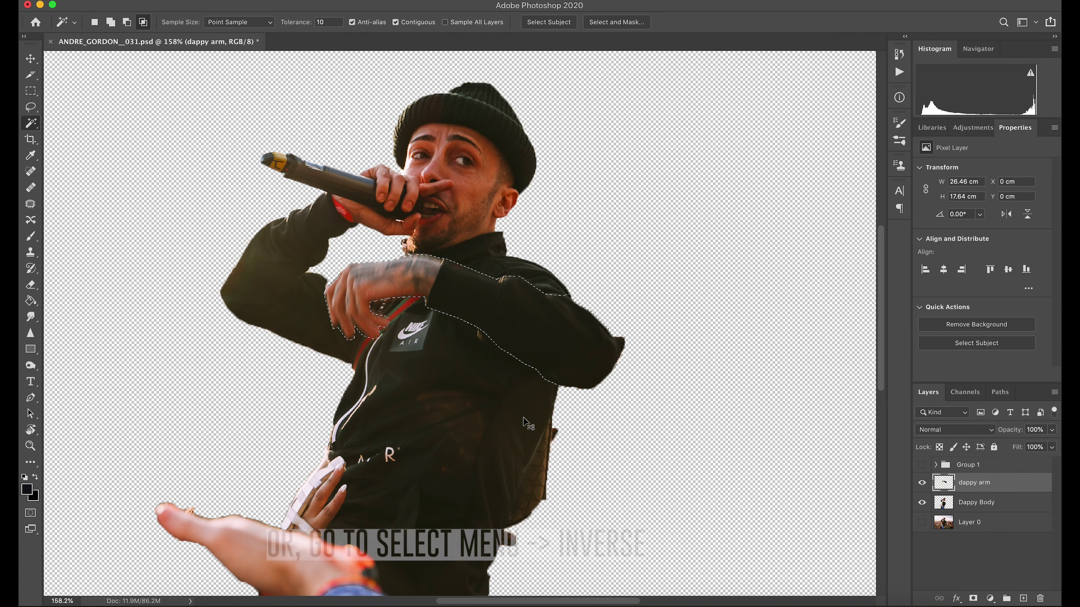
key("shift+super+i")
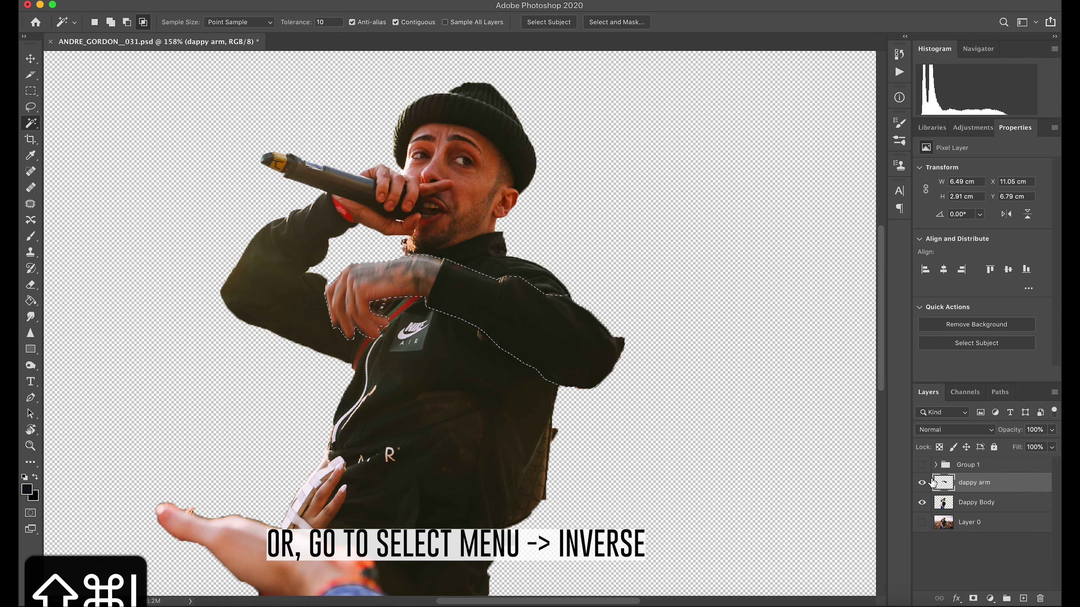
Hide the dappy arm layer to expose the gap it leaves in the performer's torso
left_click(922, 482)
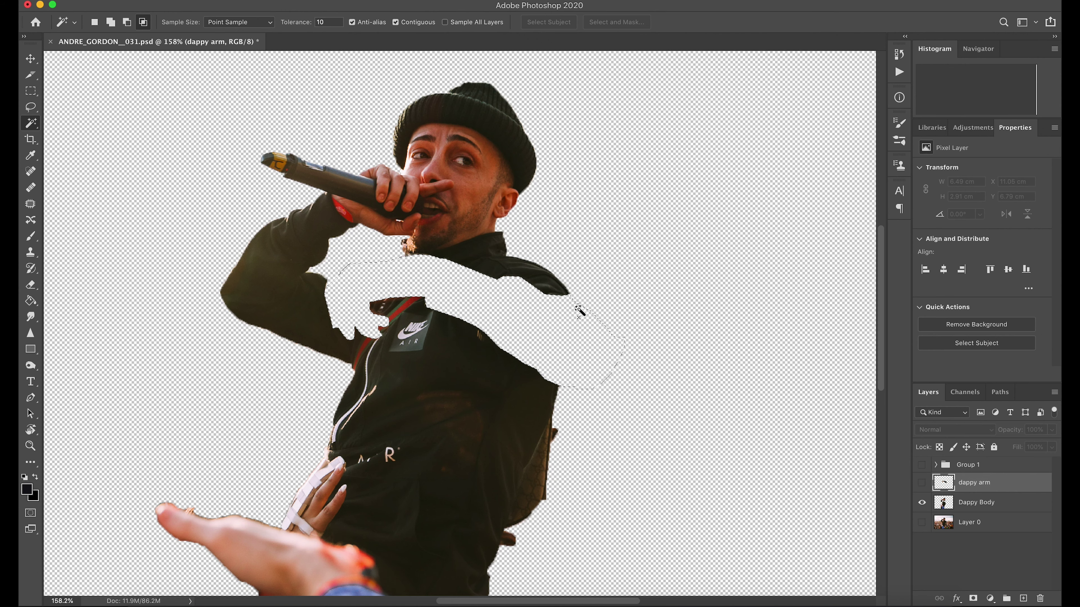
scroll(530, 333, "up", 5)
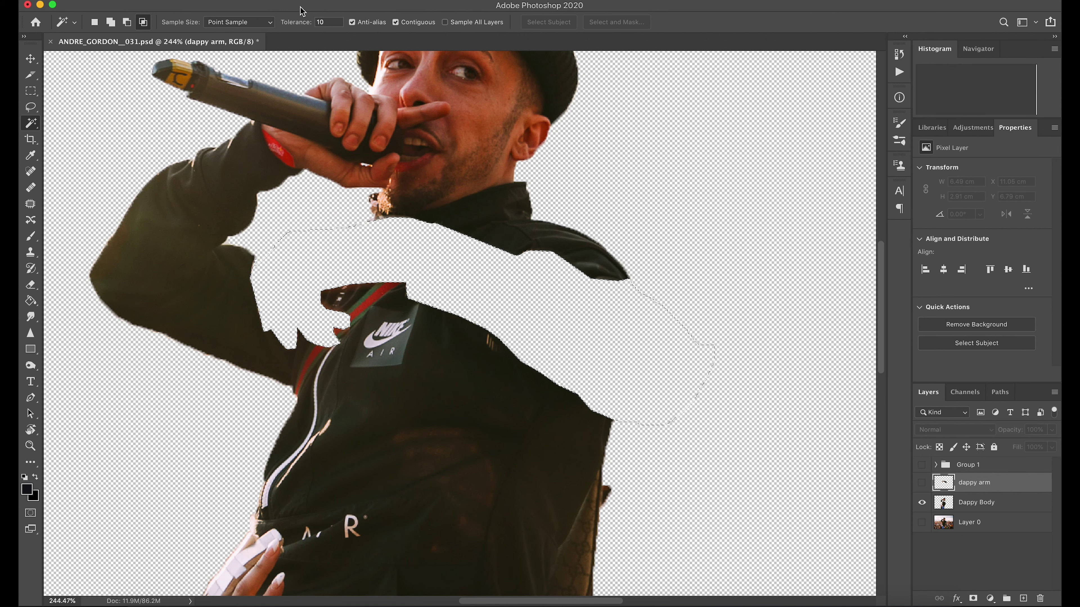
left_click(272, 1)
left_click(387, 199)
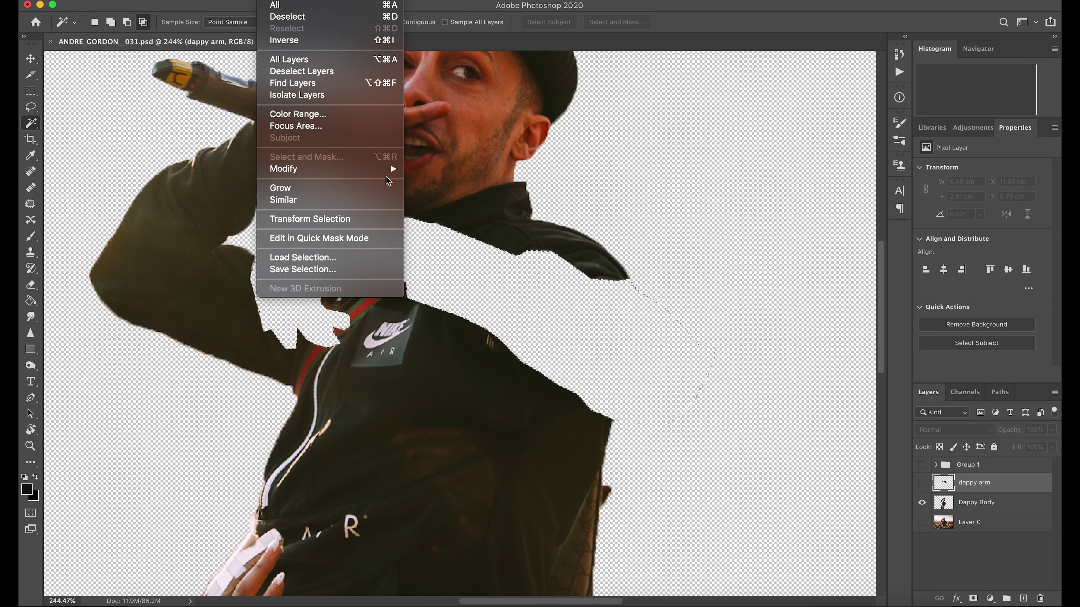
key("super+plus")
scroll(266, 345, "left", 5)
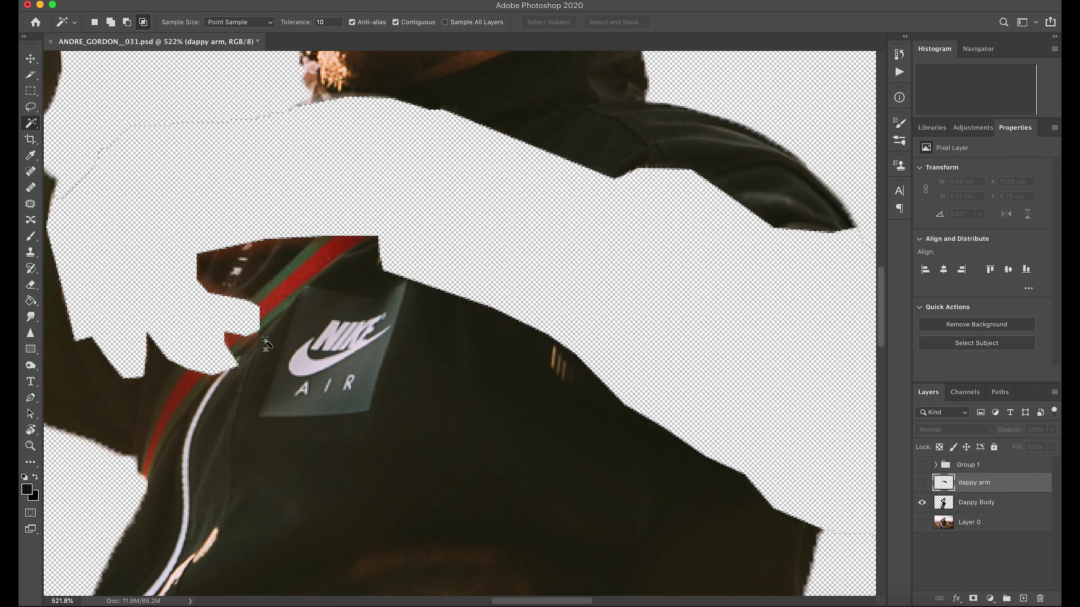
scroll(249, 255, "up", 2)
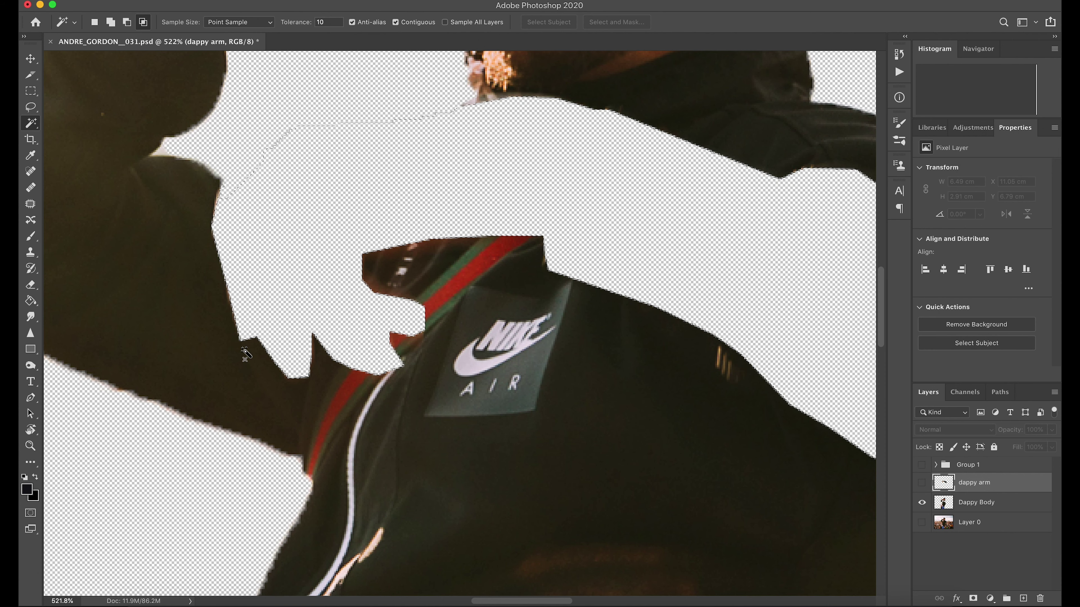
Expand the arm-shaped selection by 3 pixels with the Dappy Body layer active
left_click(976, 503)
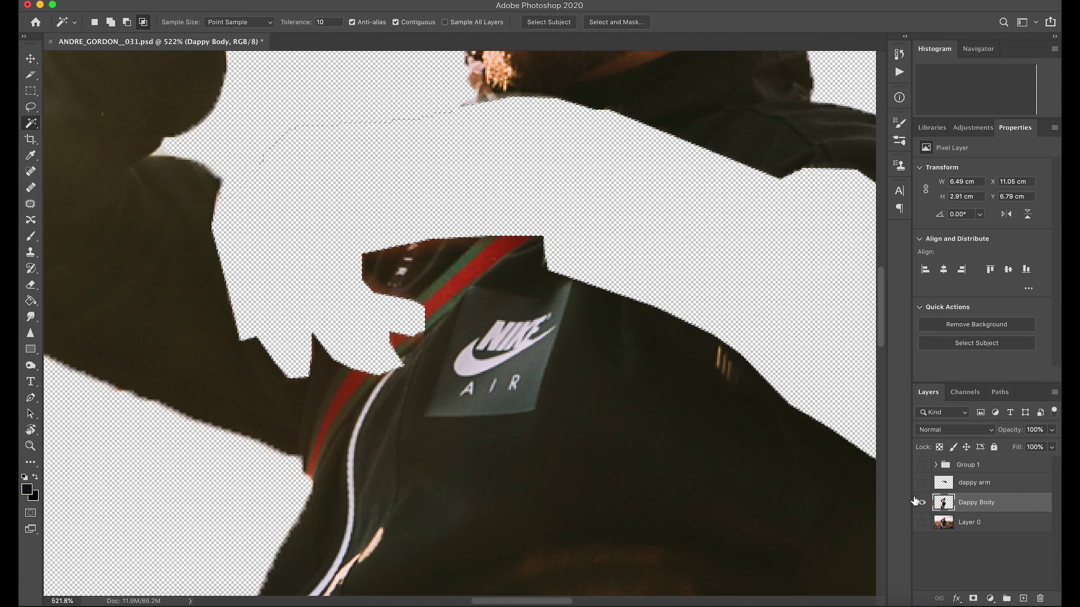
left_click(276, 2)
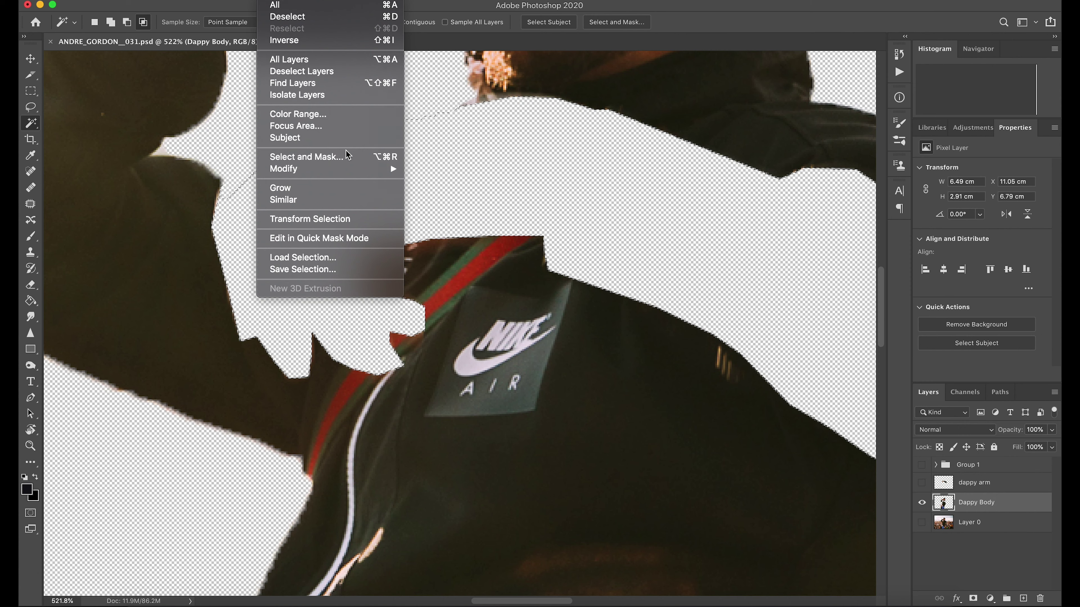
mouse_move(347, 172)
left_click(476, 194)
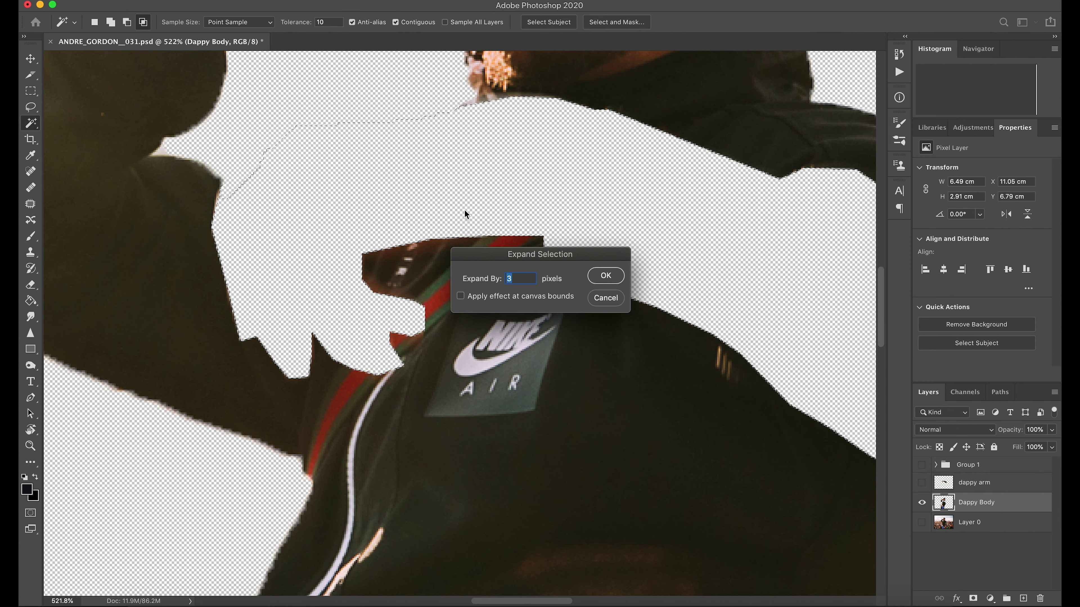
key("Return")
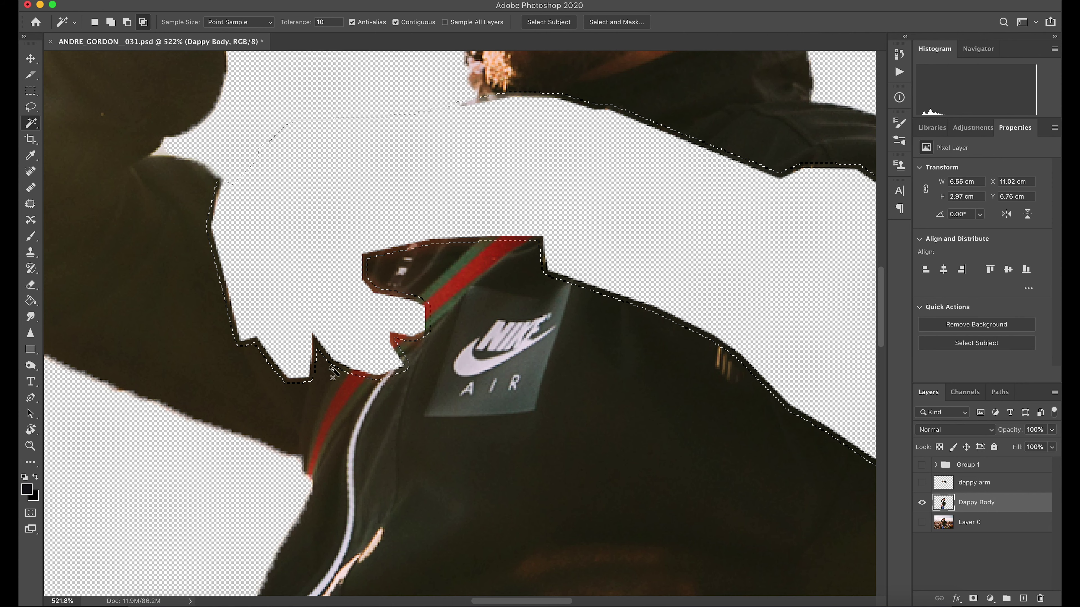
Try filling the arm gap on Dappy Body with Content-Aware Fill, using automatic sampling and output to a new layer
key("super+minus")
key("super+minus")
key("super+minus")
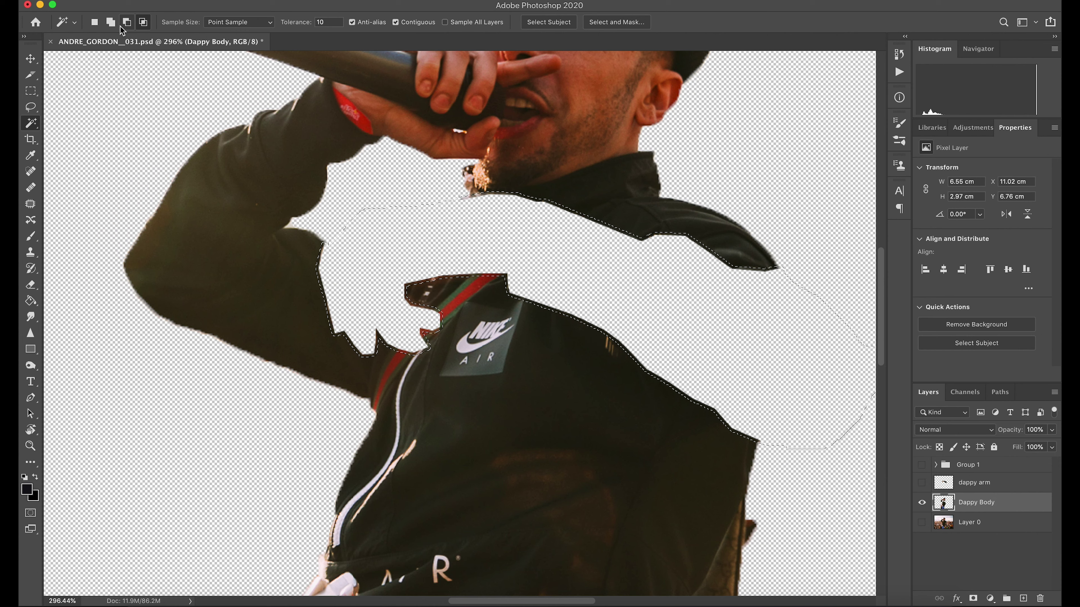
left_click(120, 1)
mouse_move(140, 1)
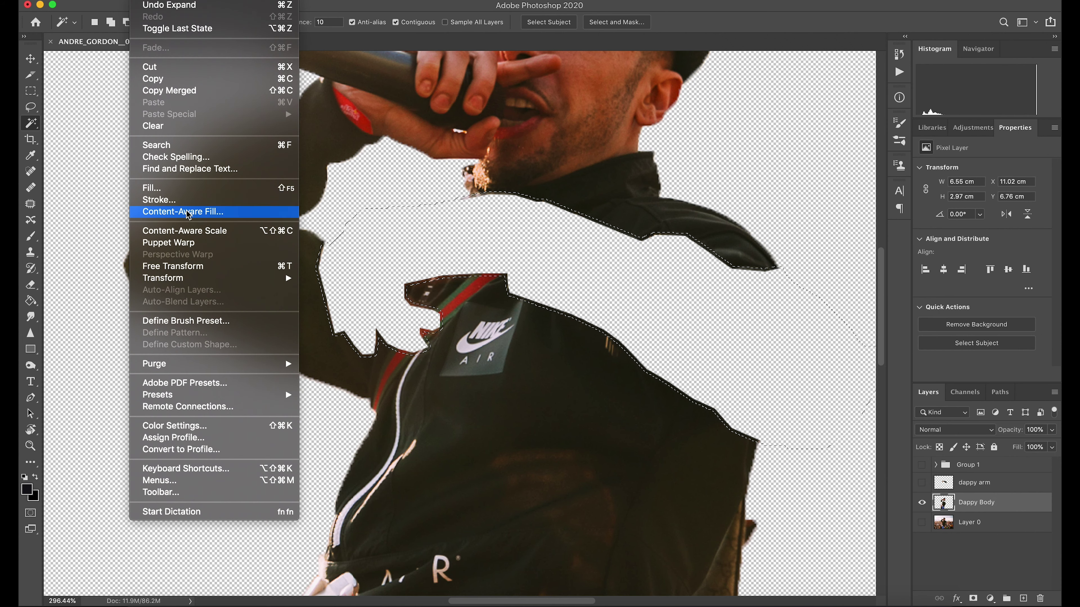
left_click(186, 213)
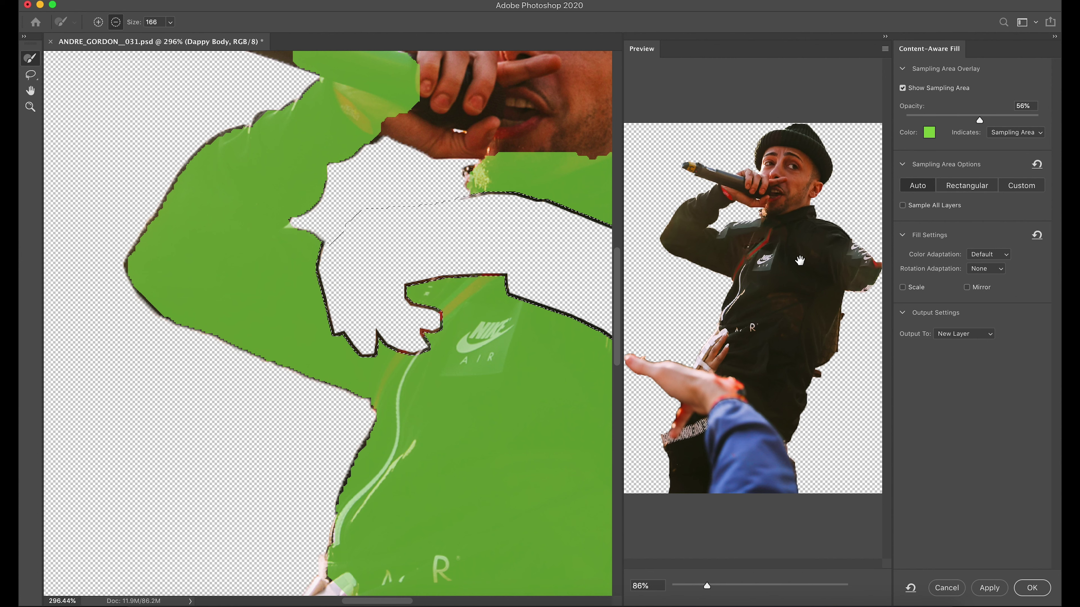
left_click(1032, 588)
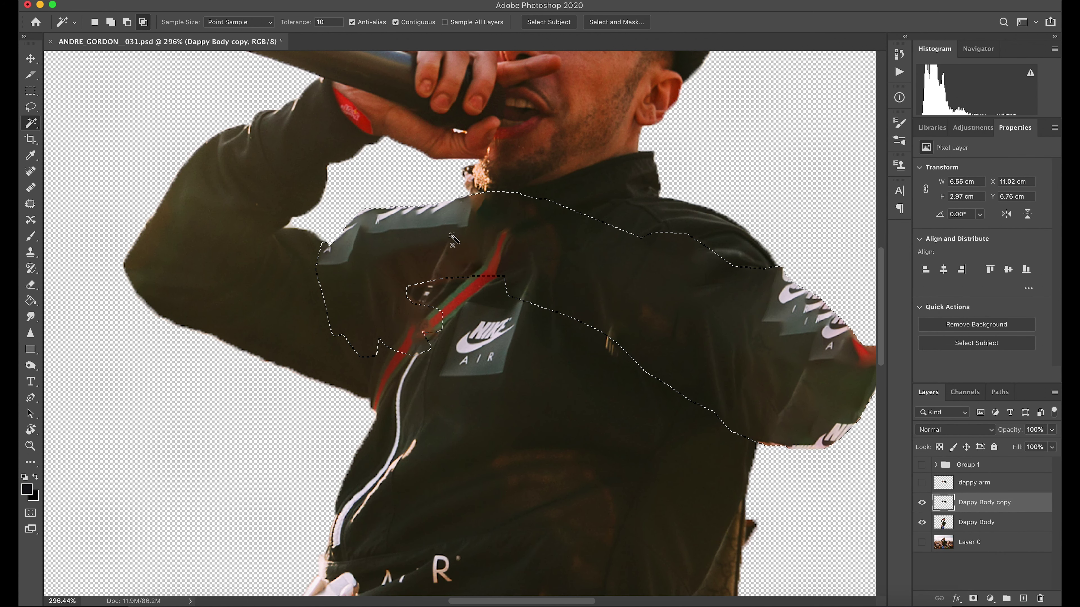
scroll(495, 272, "right", 3)
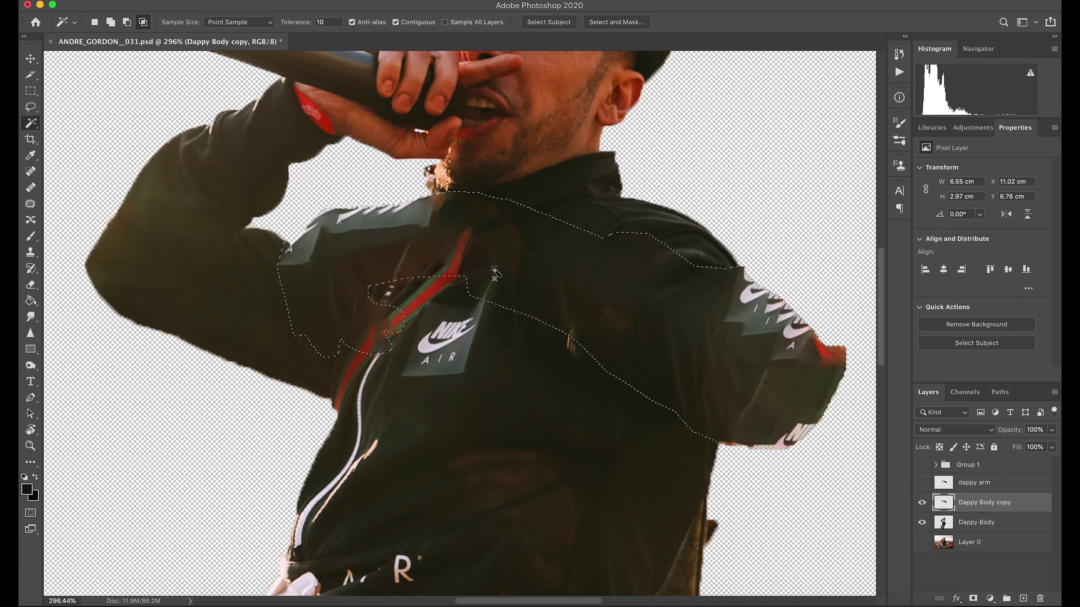
key("super+z")
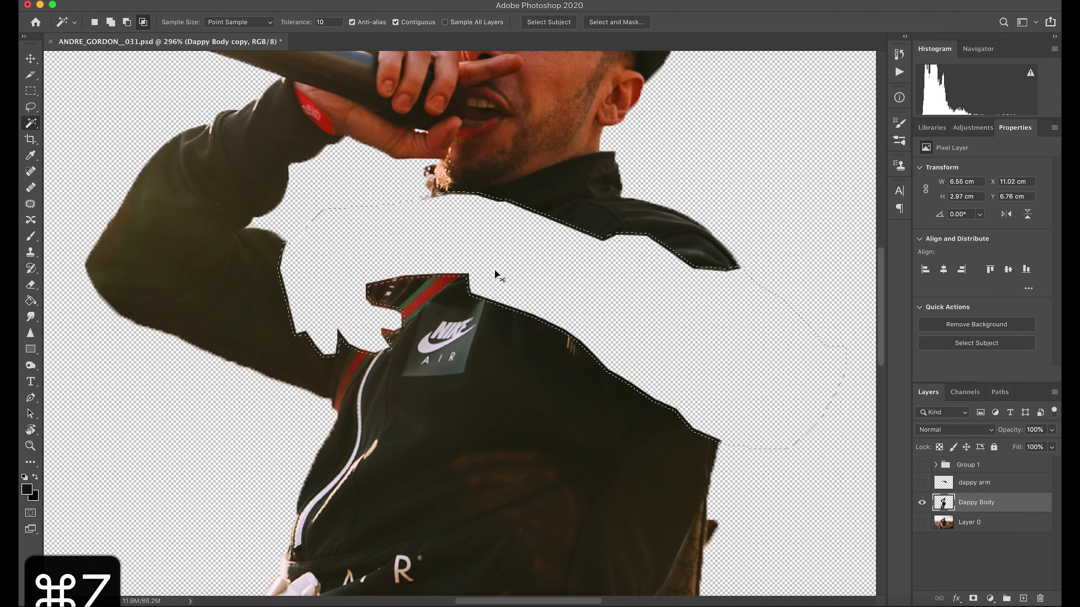
Fill the arm gap with Content-Aware Fill, excluding the Nike Air logo from the sampling area and outputting to a new layer
left_click(140, 0)
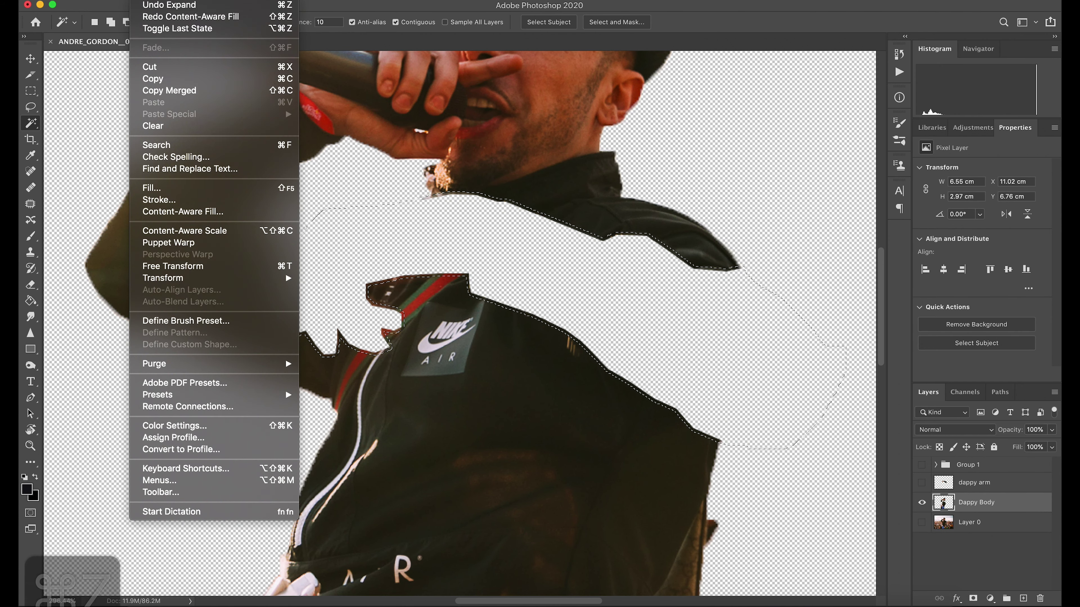
left_click(240, 212)
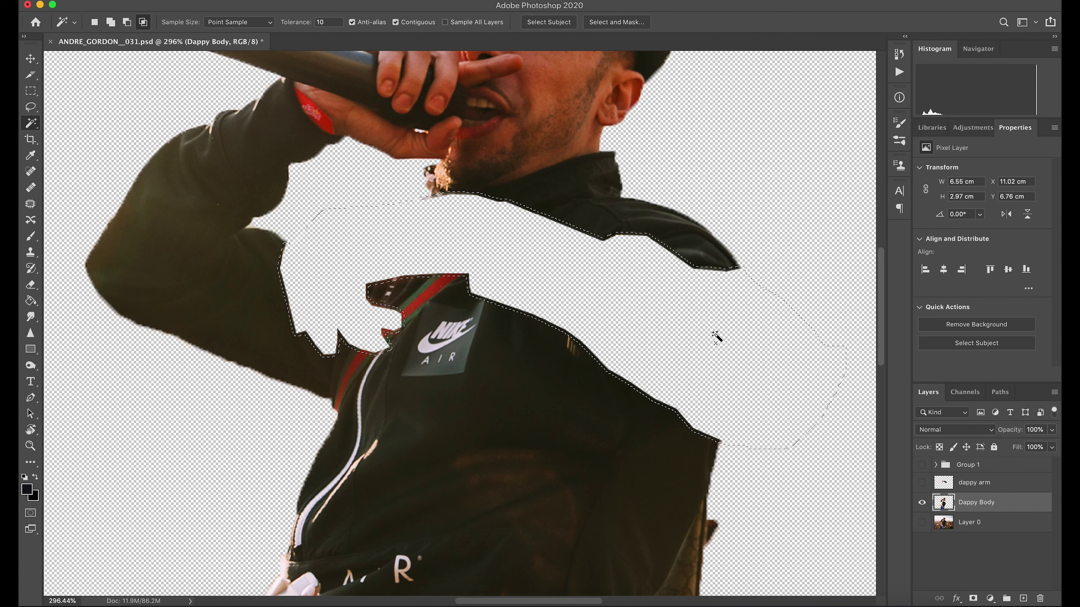
scroll(715, 334, "up", 5)
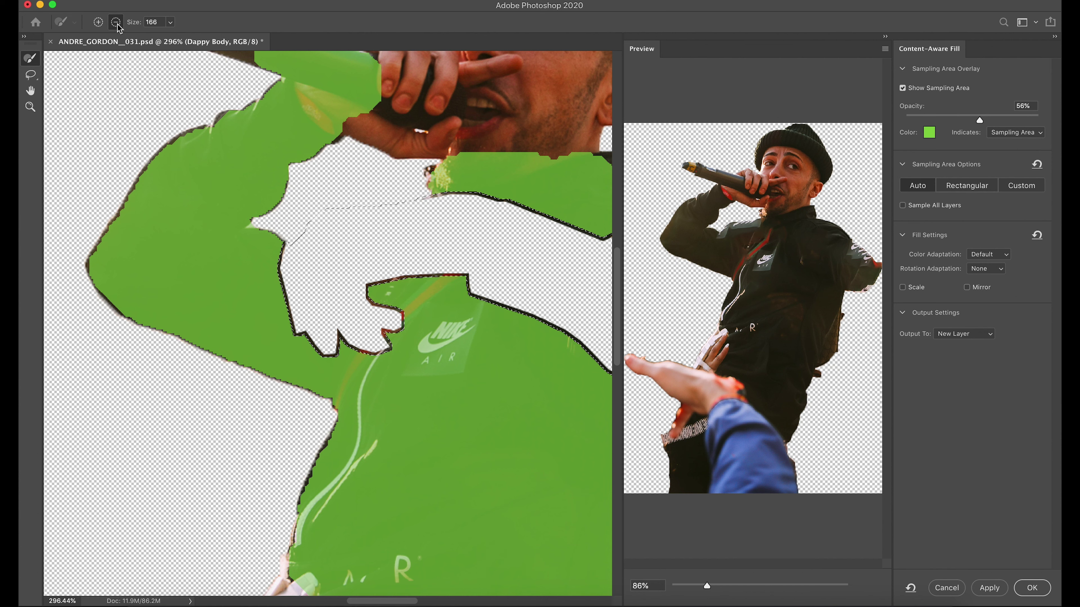
left_click(441, 323)
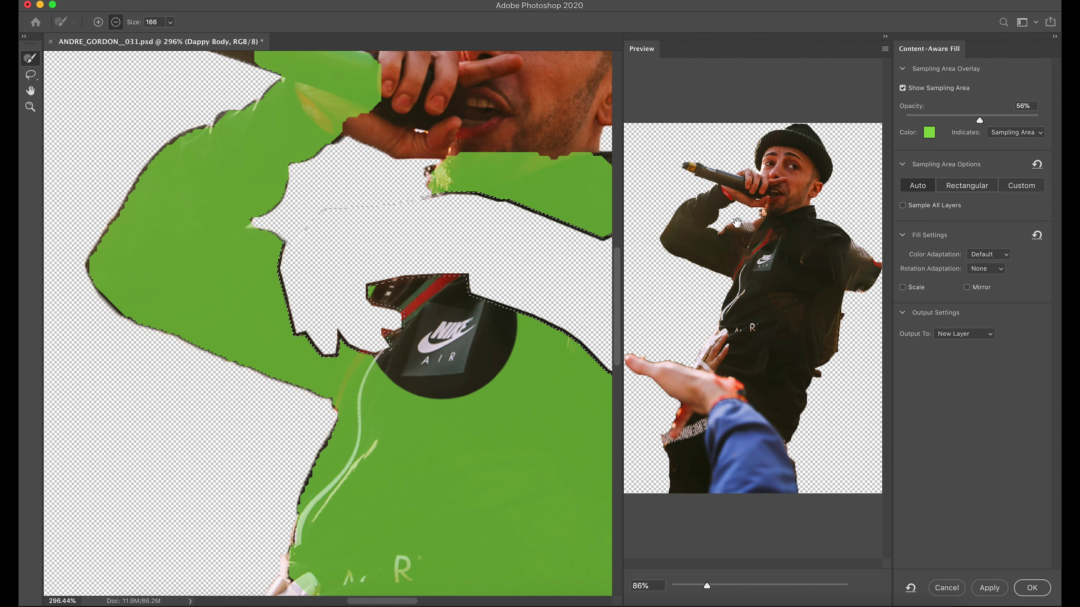
left_click(1034, 592)
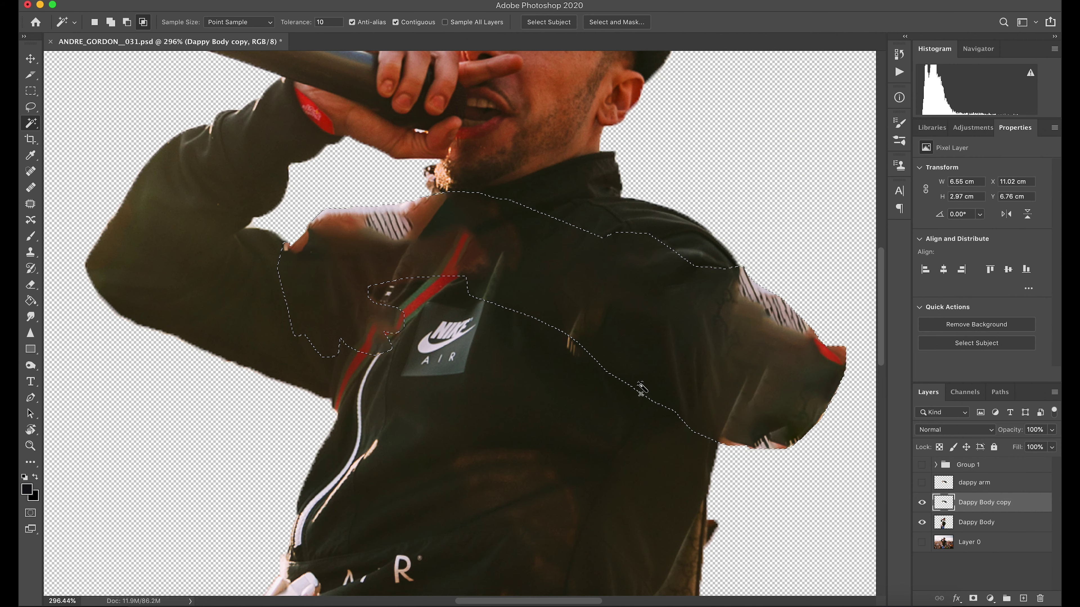
Compare the filled layer on and off, move it beneath the Dappy Body layer, and clear the selection
left_click(922, 503)
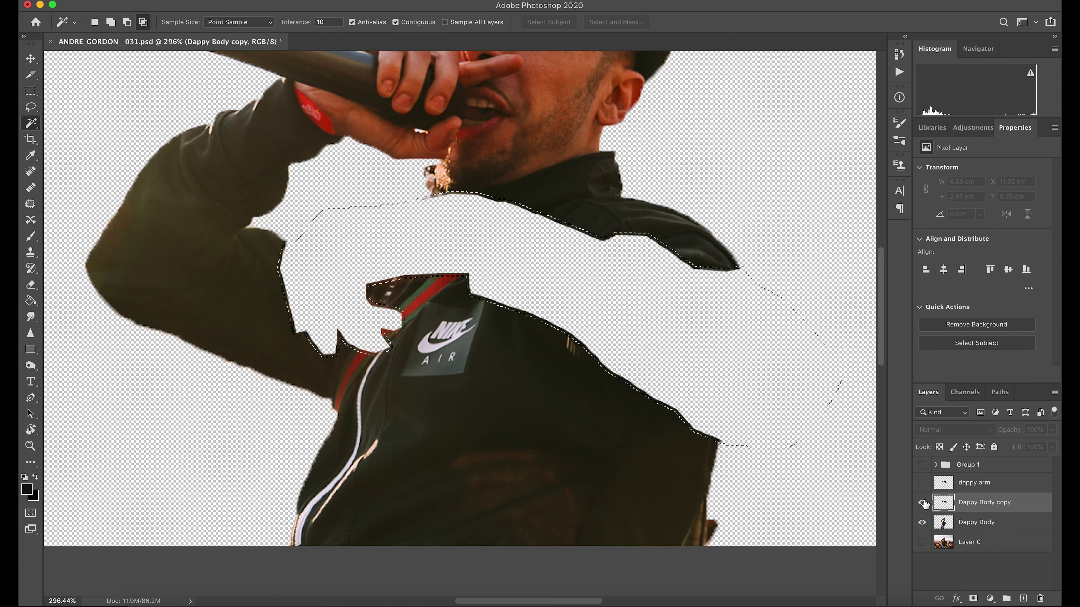
left_click(922, 503)
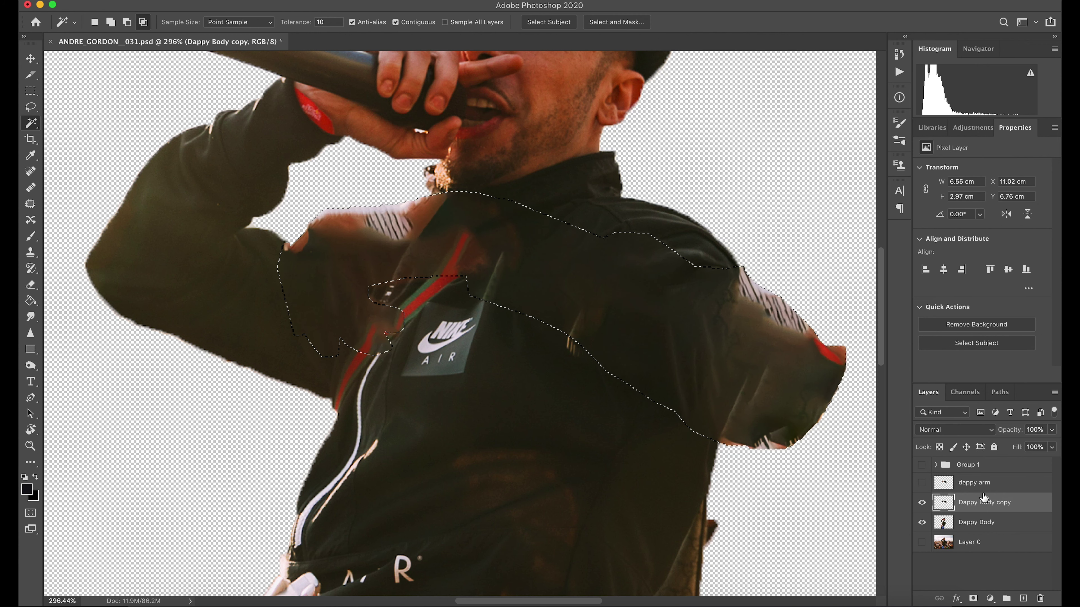
left_click_drag(988, 506, 985, 532)
left_click(962, 585)
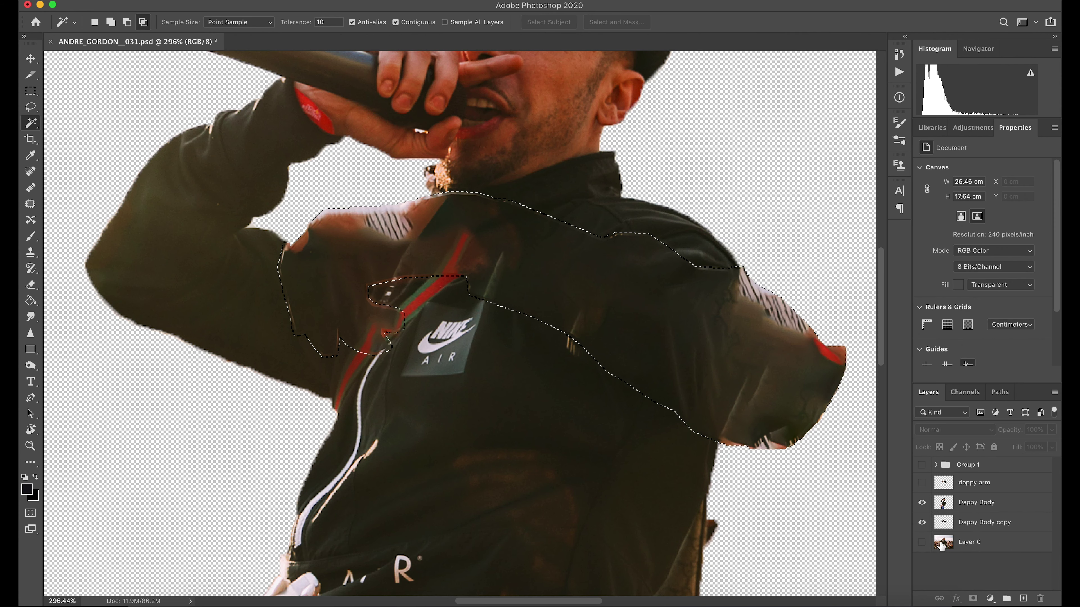
key("super+d")
Paint the stray crowd fill between the raised arm and neck dark brown on a new layer, merging it with Dappy Body copy
scroll(505, 292, "down", 10)
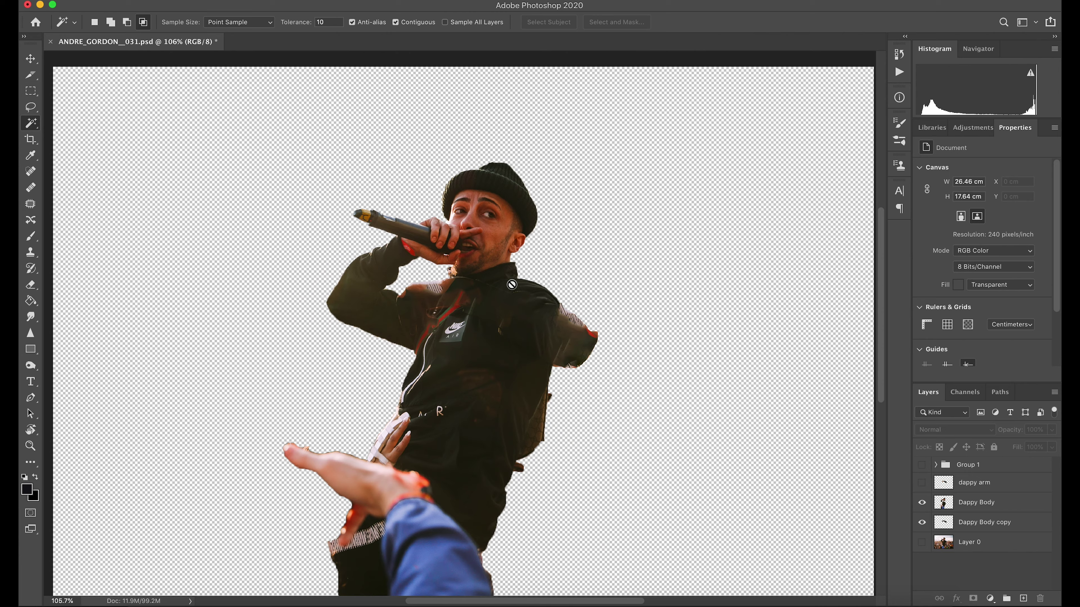
scroll(511, 285, "up", 6)
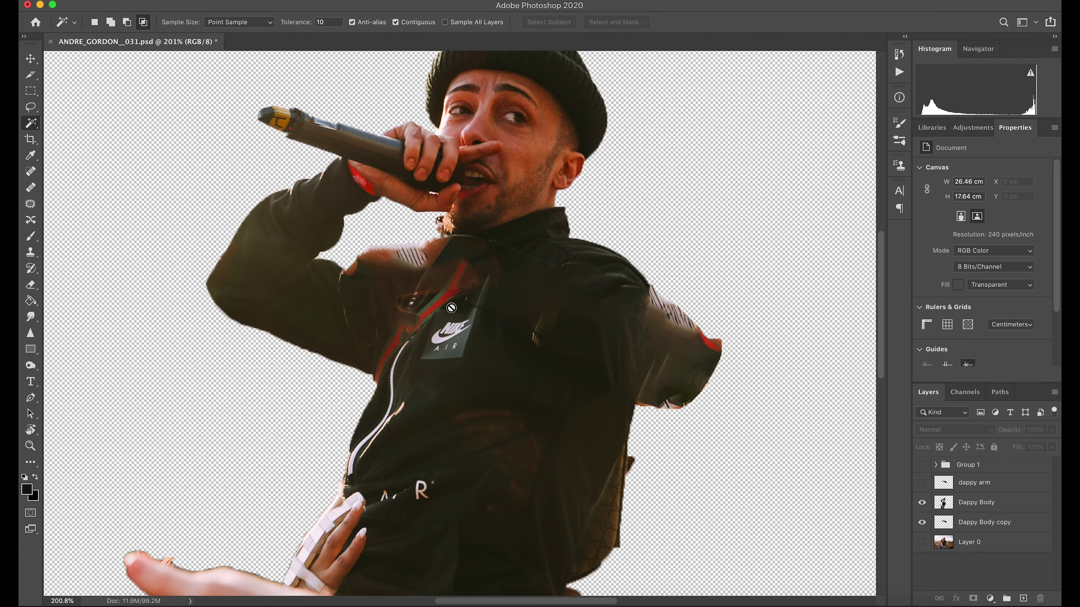
scroll(391, 272, "up", 5)
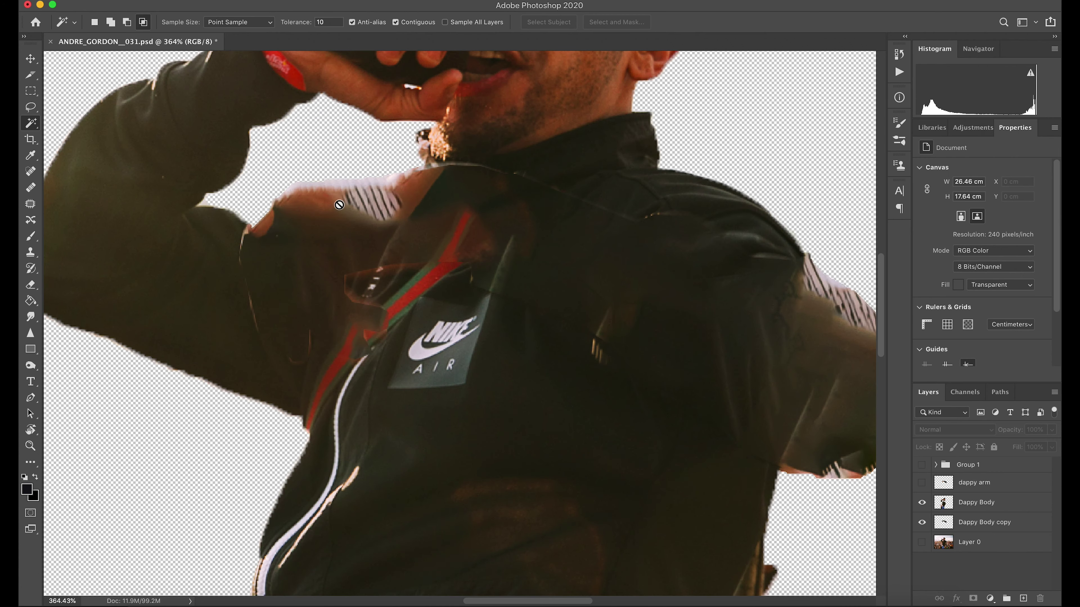
left_click(984, 522)
key("alt+shift+super+n")
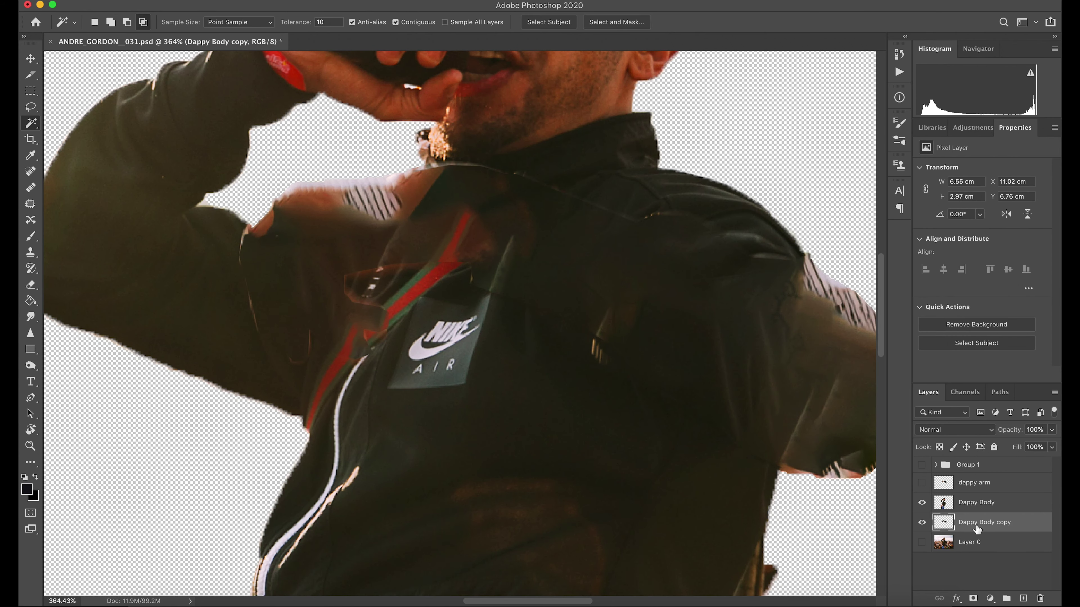
key("b")
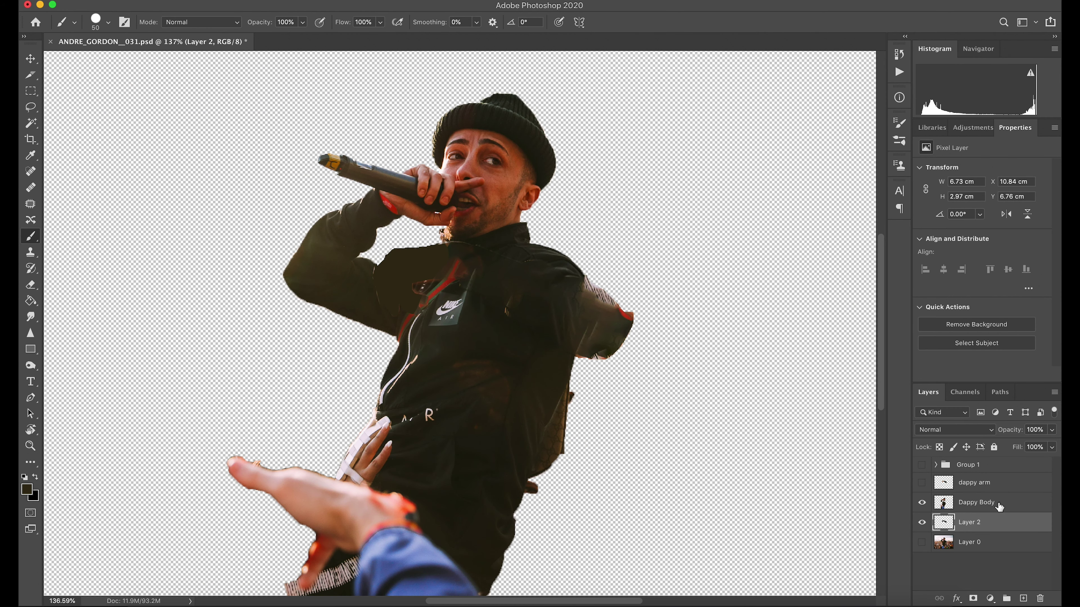
Merge Layer 2 with the Dappy Body layer and compare the filled torso with the dappy arm layer shown and hidden
left_click(999, 506)
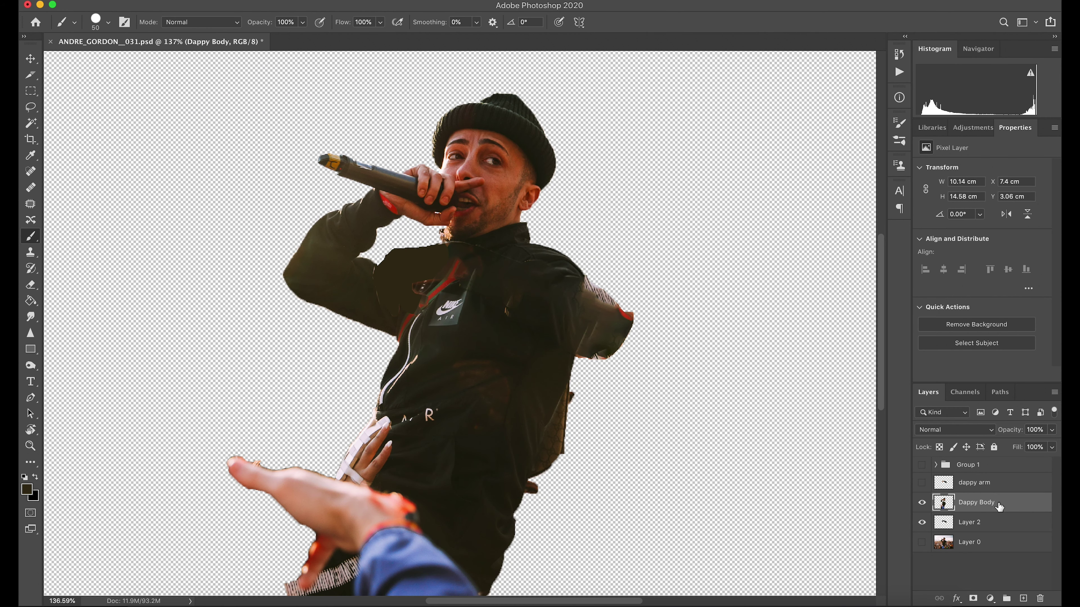
left_click(953, 524)
left_click(922, 524)
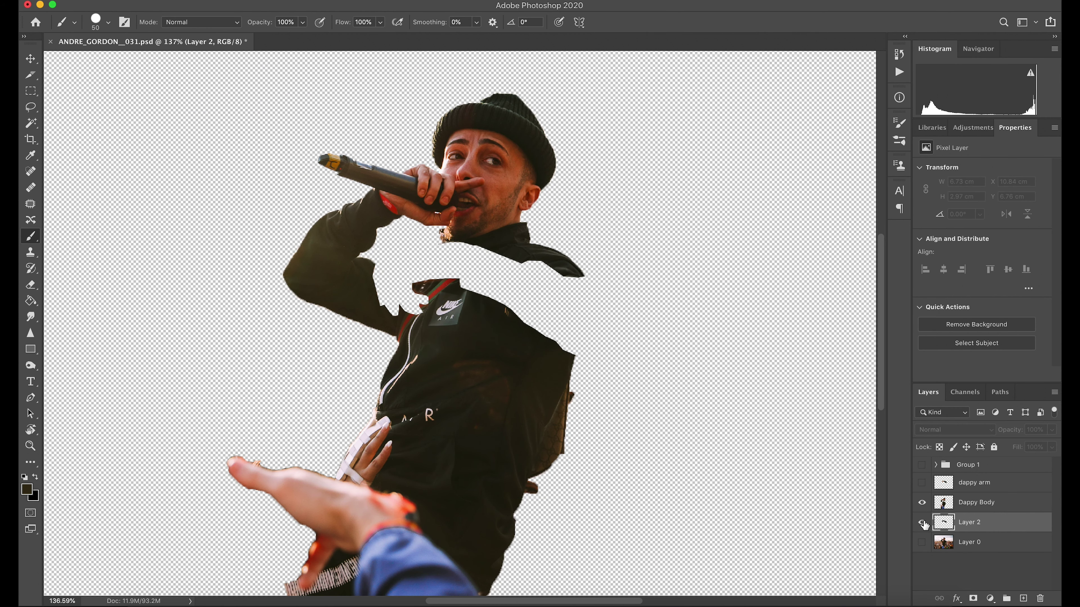
left_click(1024, 507, "shift")
right_click(1006, 507)
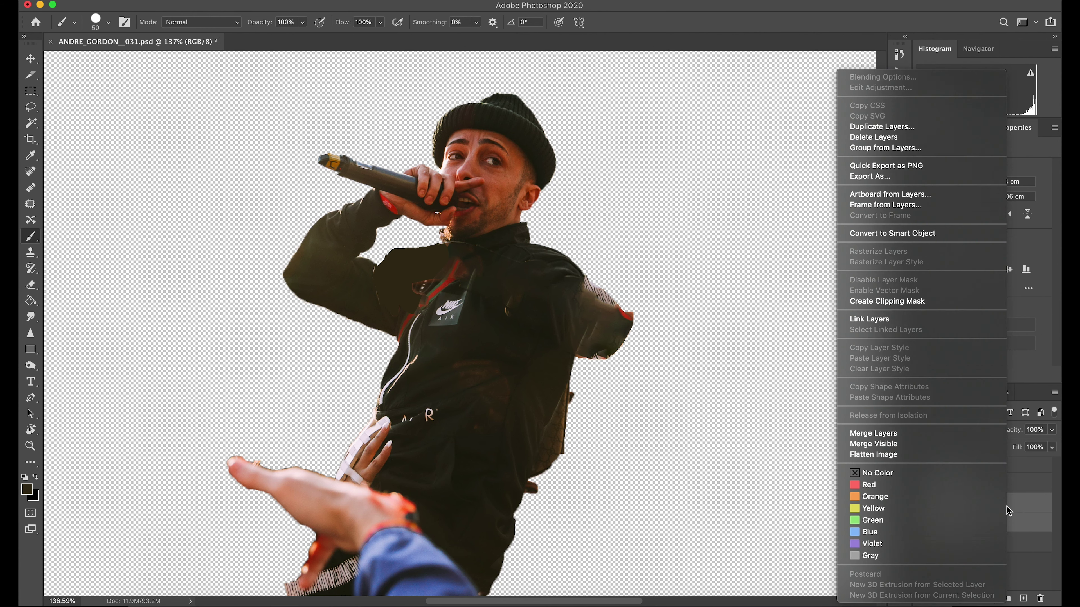
left_click(969, 432)
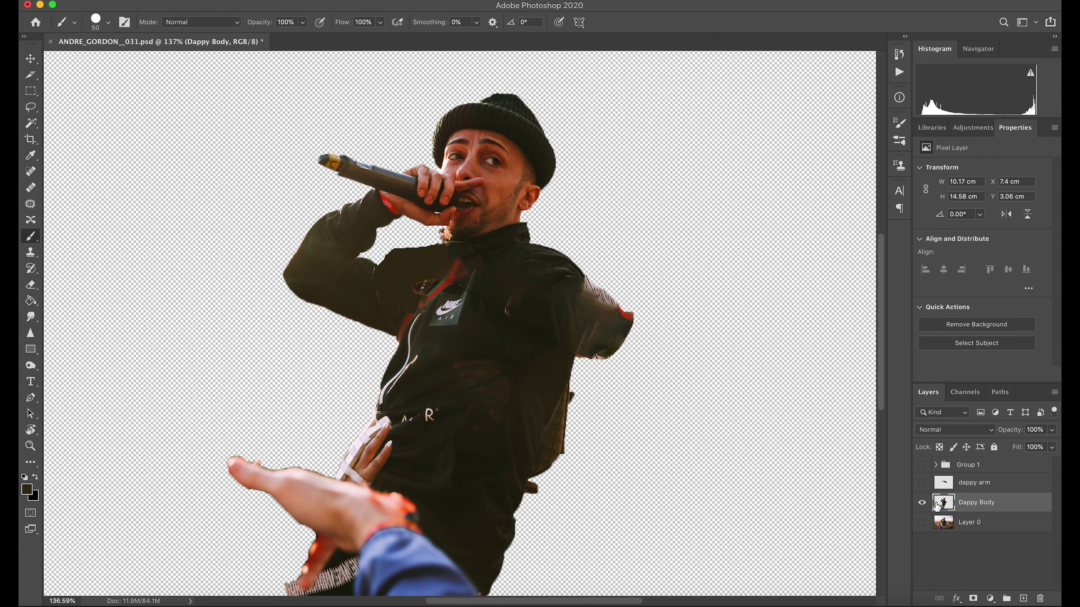
left_click(922, 482)
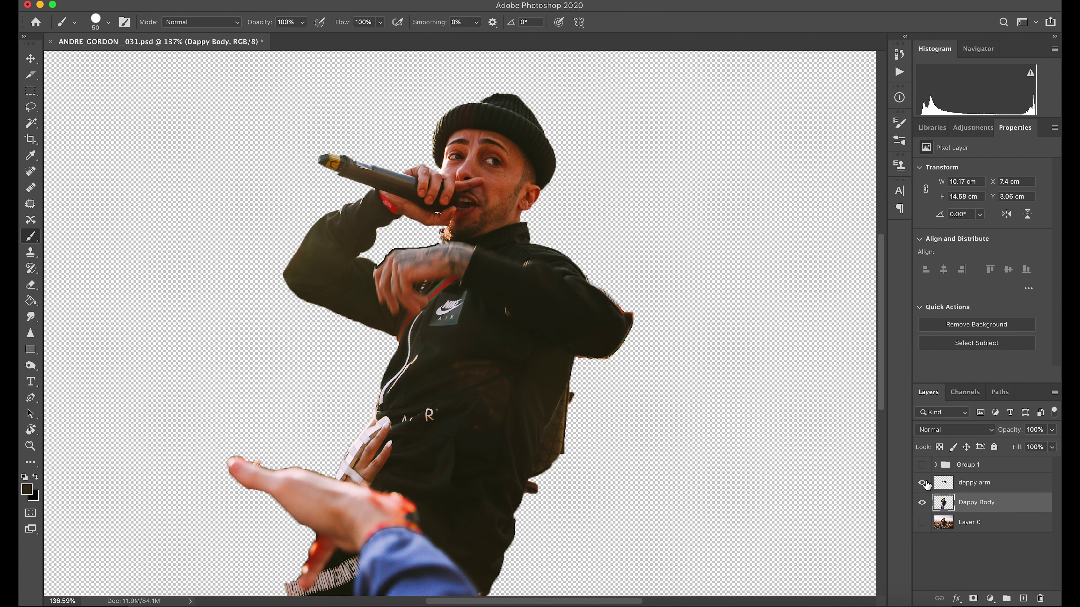
left_click(923, 483)
left_click(922, 483)
left_click(922, 484)
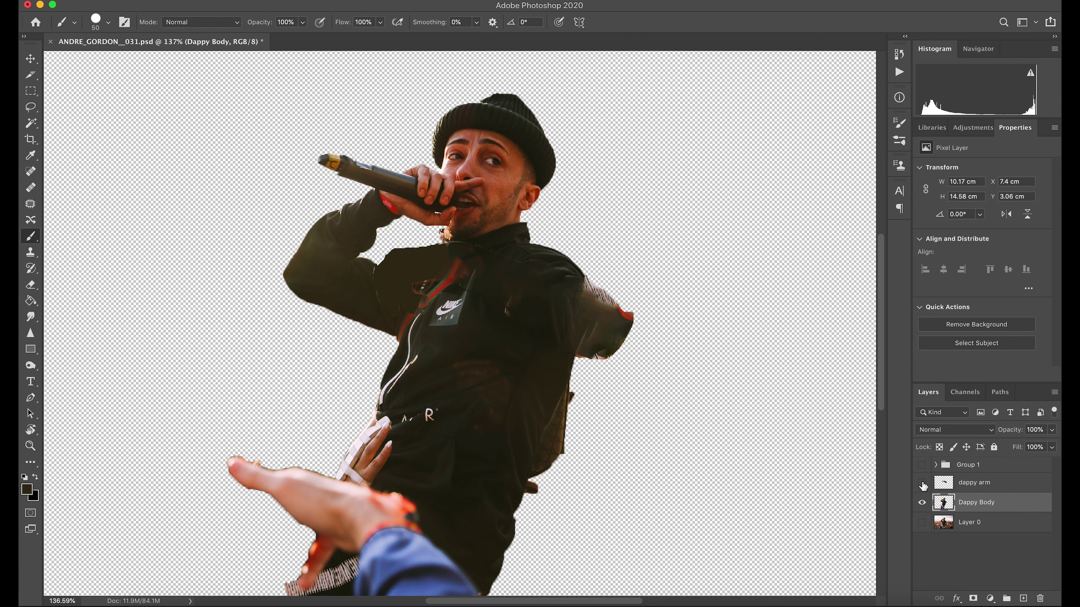
Add a layer mask to Dappy Body and paint out the excess fill between the raised arm and the collar
scroll(354, 301, "up", 5)
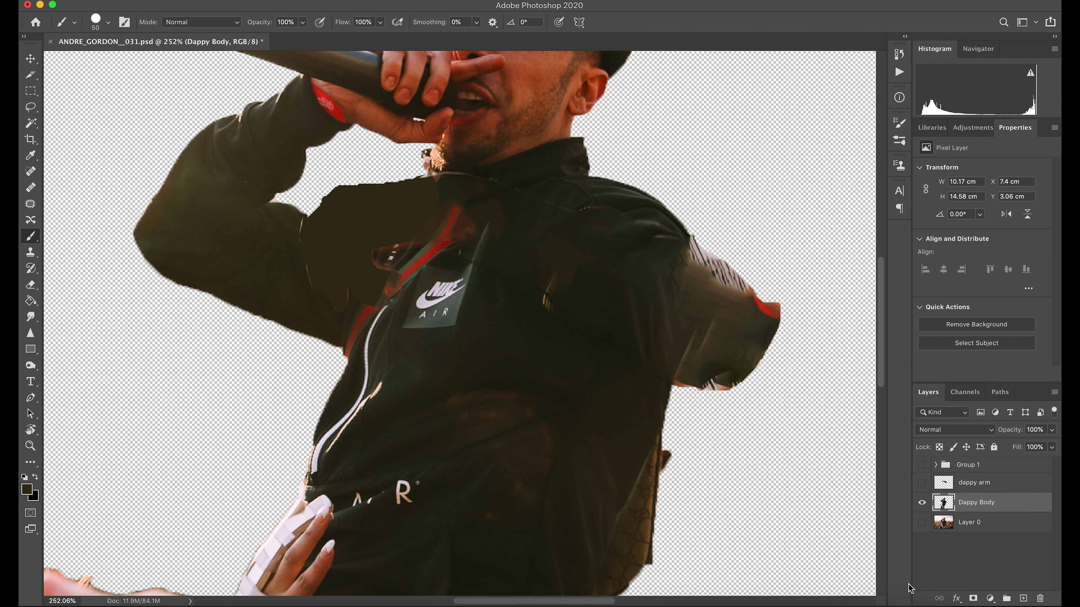
left_click(973, 598)
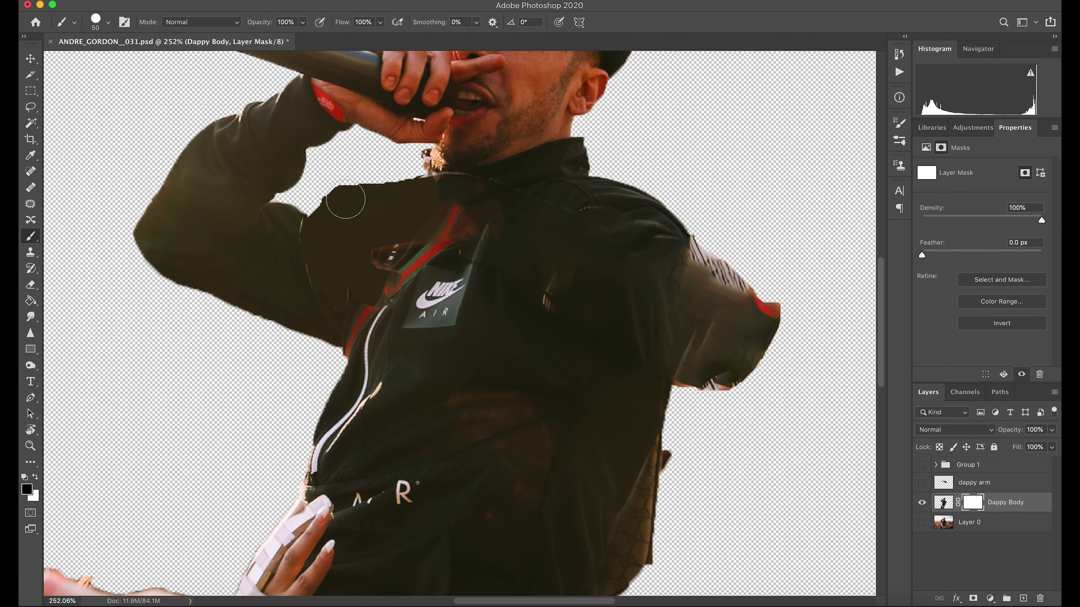
mouse_move(331, 201)
left_mouse_down()
mouse_move(420, 193)
mouse_move(378, 206)
mouse_move(323, 201)
mouse_move(404, 203)
left_mouse_up()
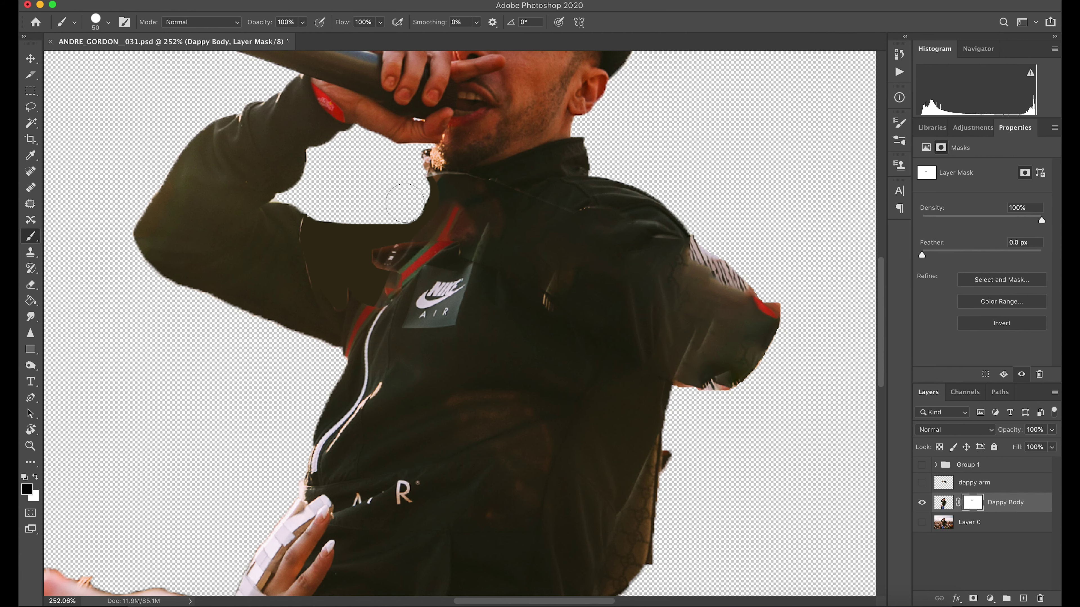
Examine the masked torso as a whole, comparing it with the dappy arm layer shown and hidden
scroll(405, 204, "down", 10)
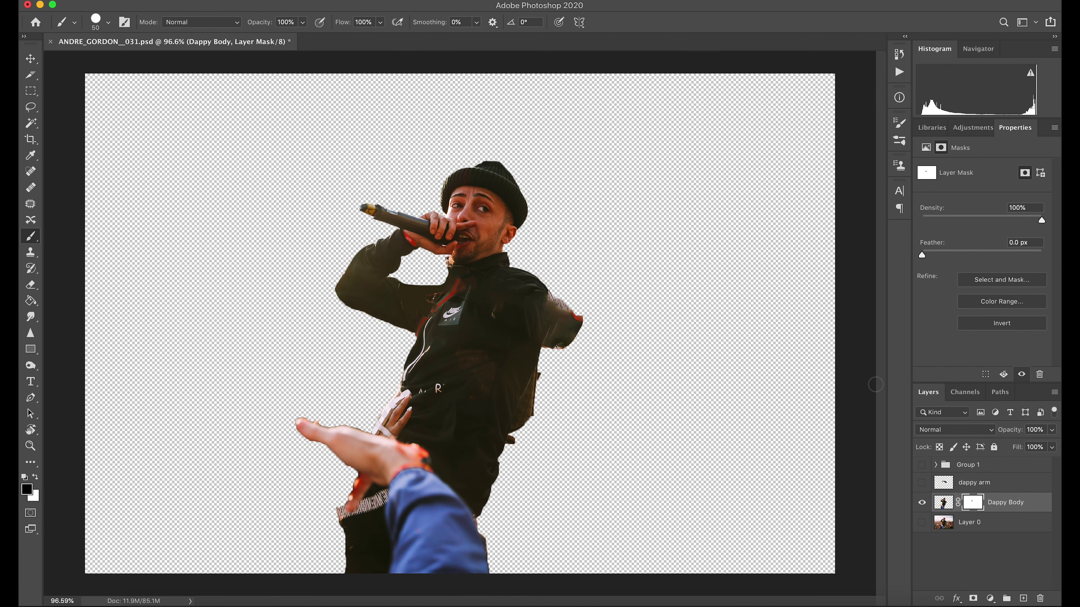
scroll(663, 278, "up", 5)
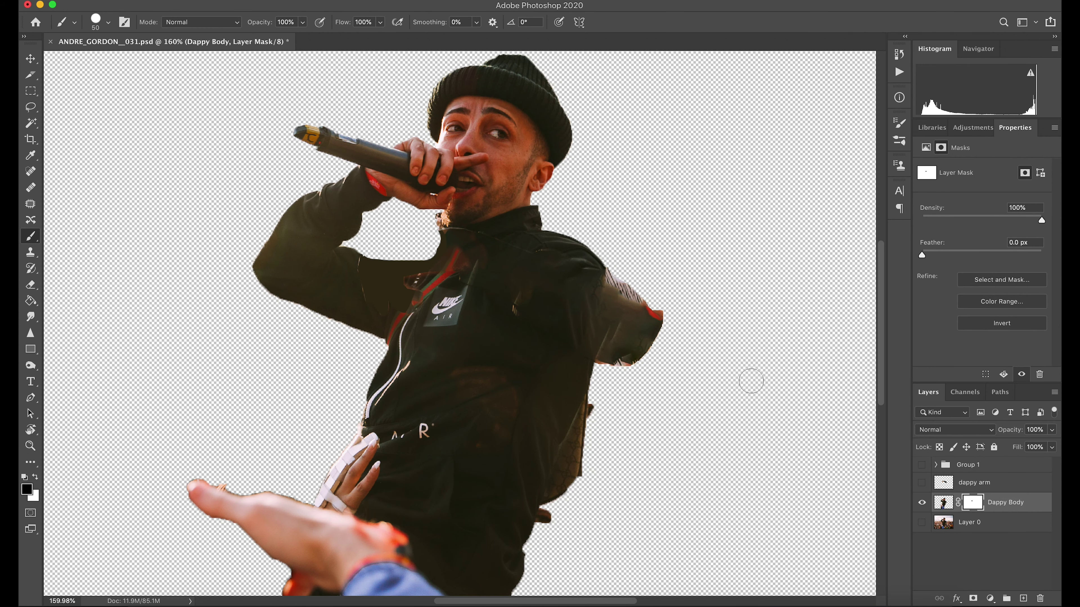
left_click(922, 483)
left_click(922, 483)
left_click(921, 483)
left_click(921, 483)
scroll(701, 425, "down", 5)
scroll(701, 425, "up", 4)
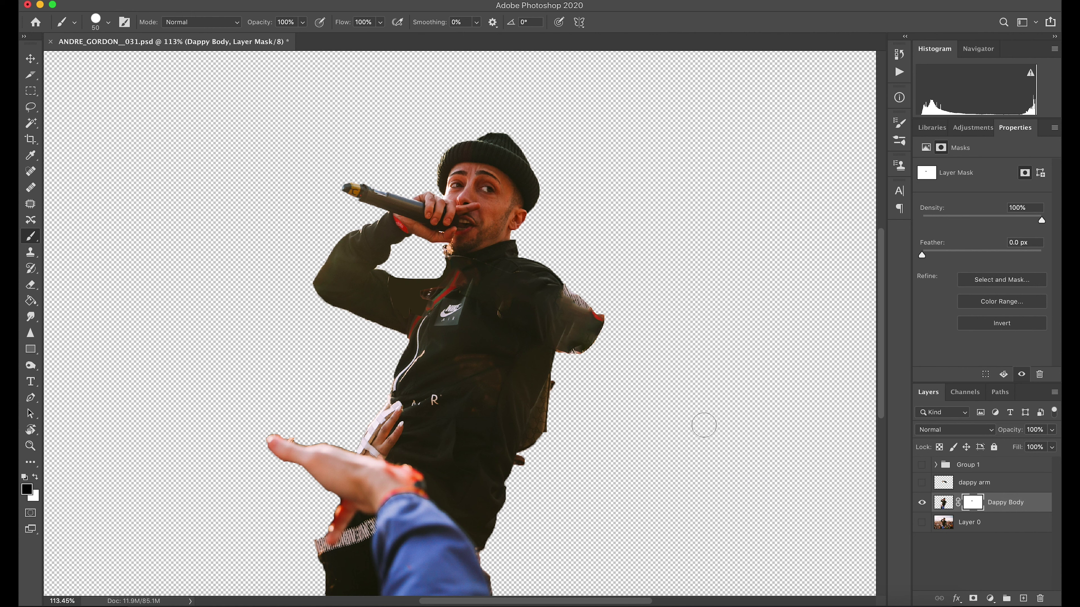
left_click(921, 484)
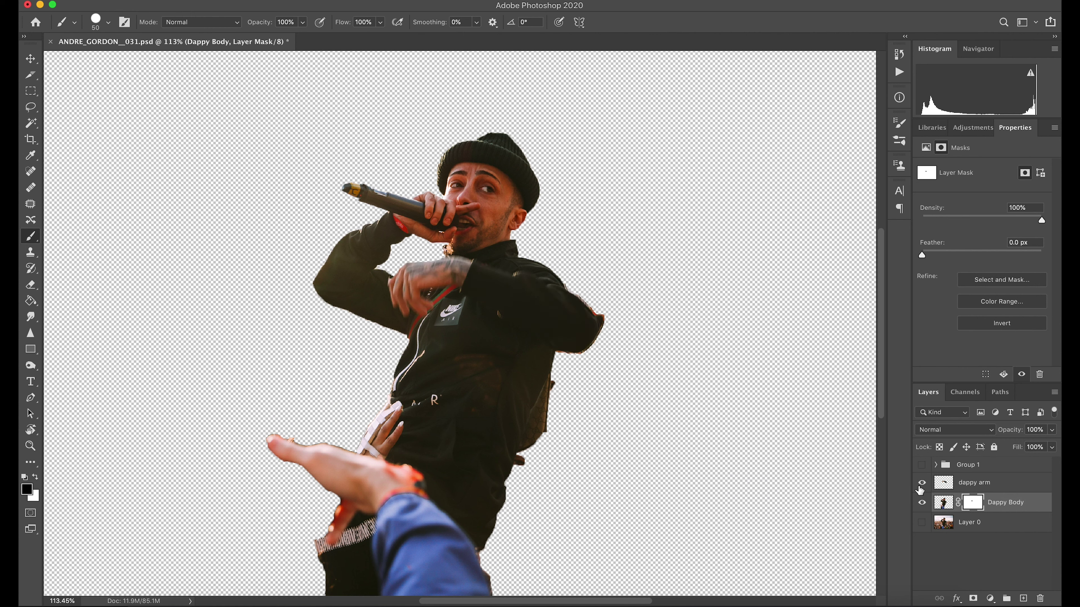
left_click(921, 483)
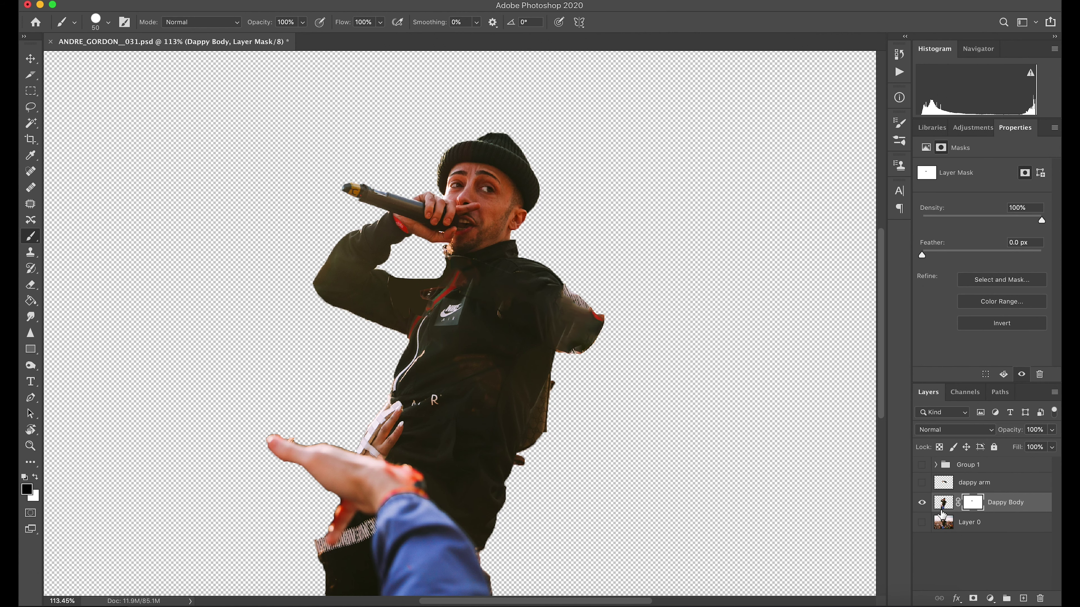
Hide the Dappy Body layer and make Group 1 visible with its individual layers still hidden
left_click(942, 502)
left_click(921, 502)
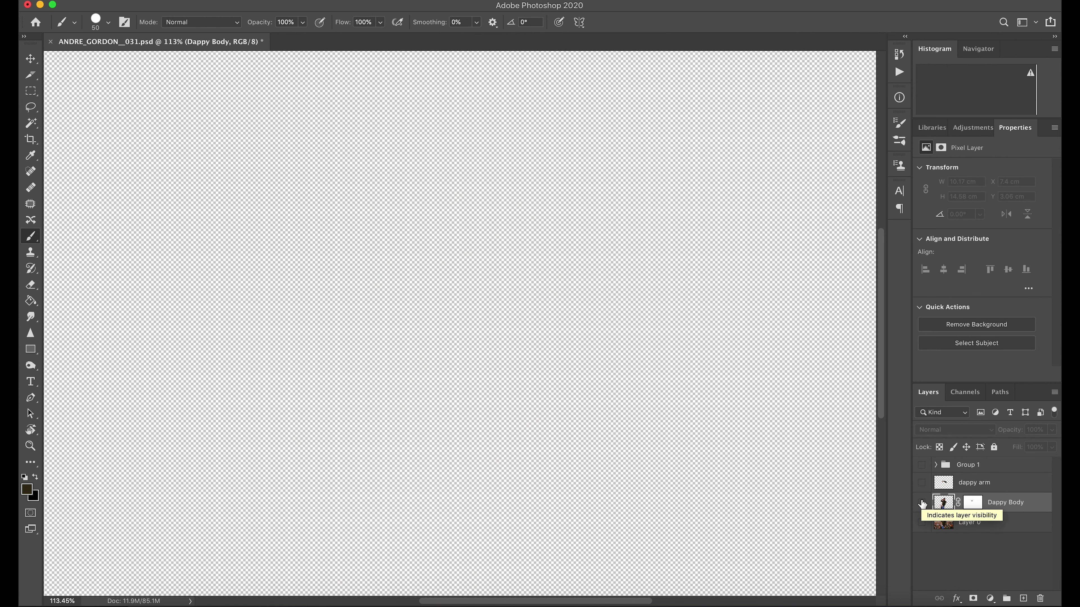
left_click(936, 465)
scroll(990, 514, "down", 3)
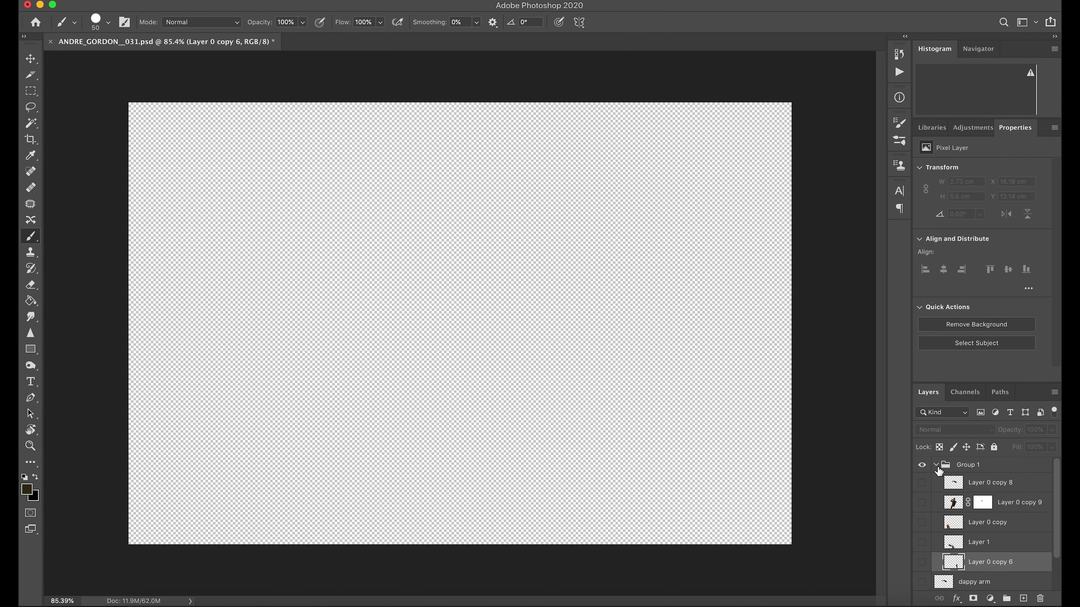
left_click(936, 464)
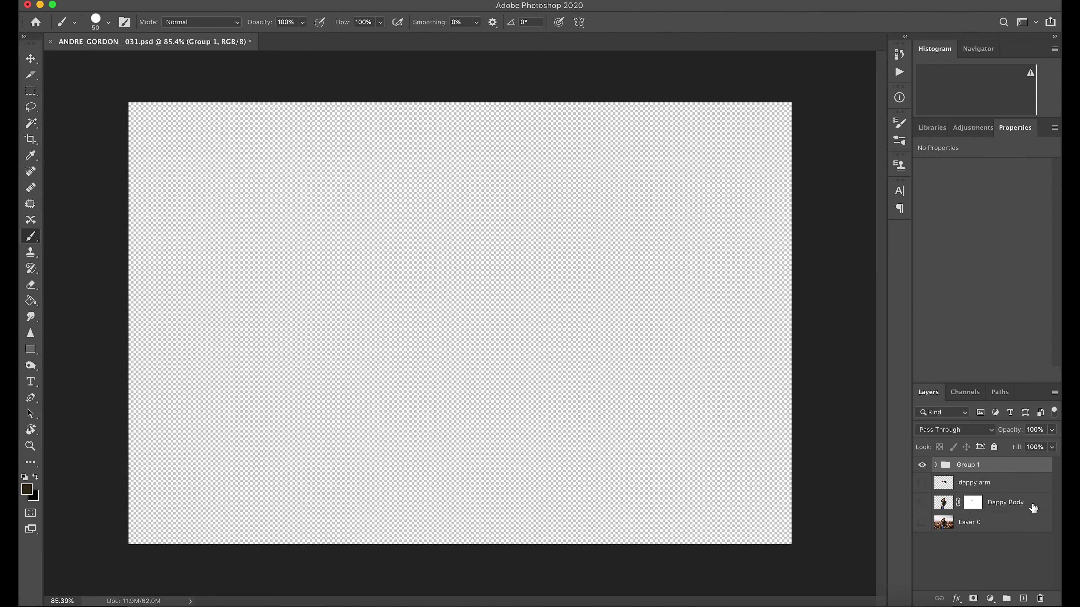
Delete the Dappy Body and dappy arm layers, keeping Group 1 and Layer 0
left_click(1037, 509)
key("BackSpace")
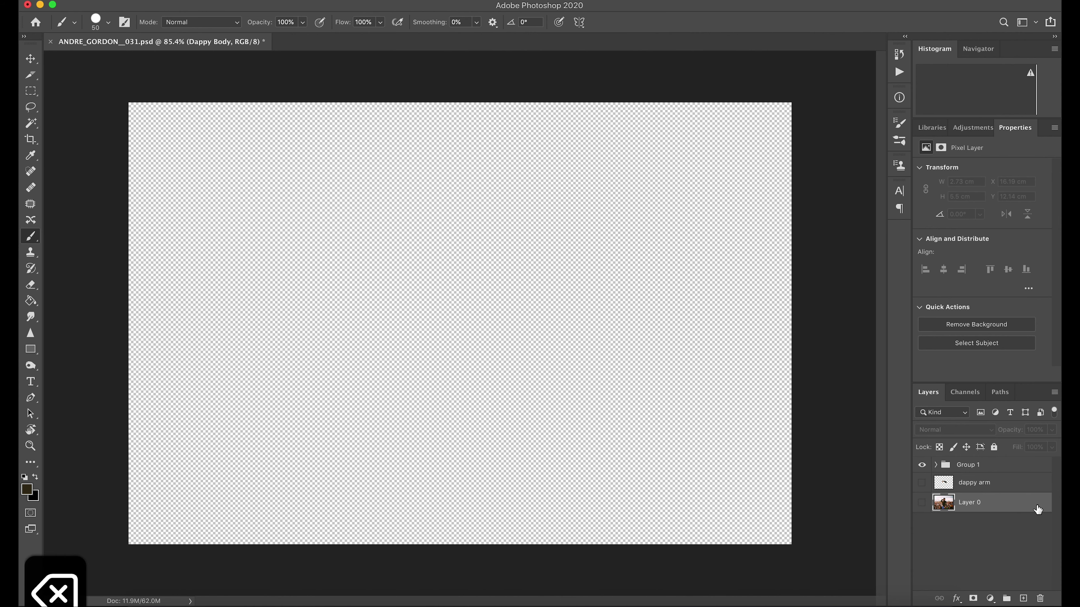
left_click(1029, 489)
key("BackSpace")
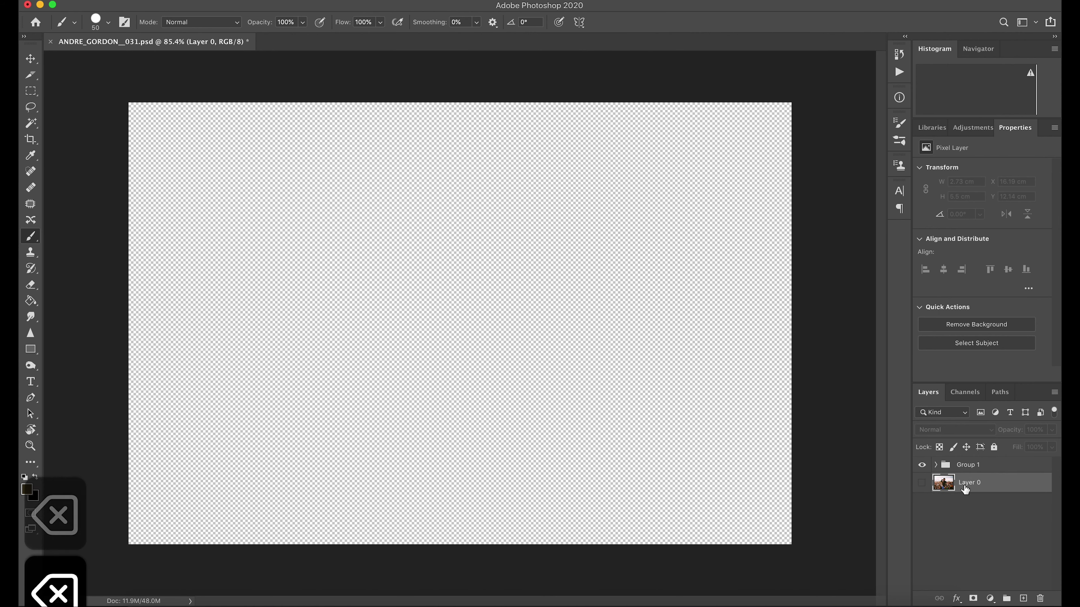
Examine the original photo on Layer 0 and each cutout in Group 1 by isolating the layers one at a time
left_click(922, 482)
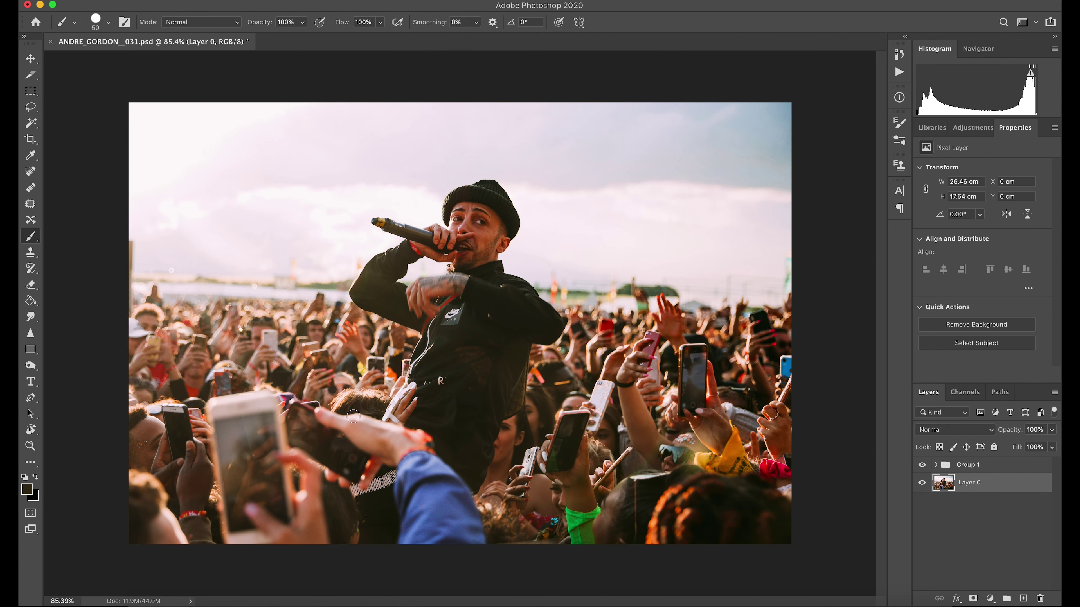
left_click(936, 464)
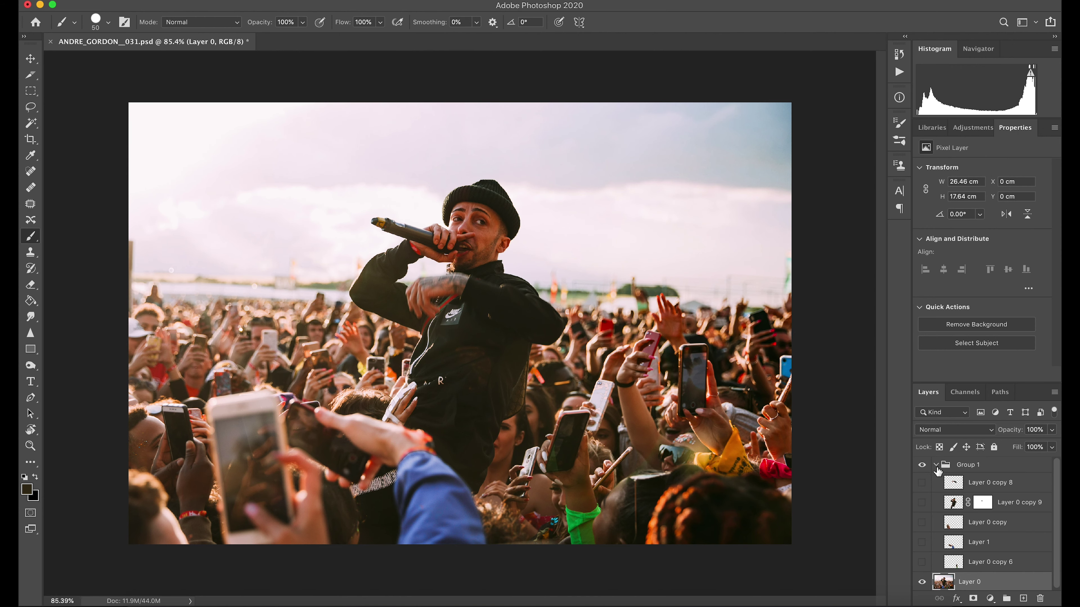
left_click(922, 581)
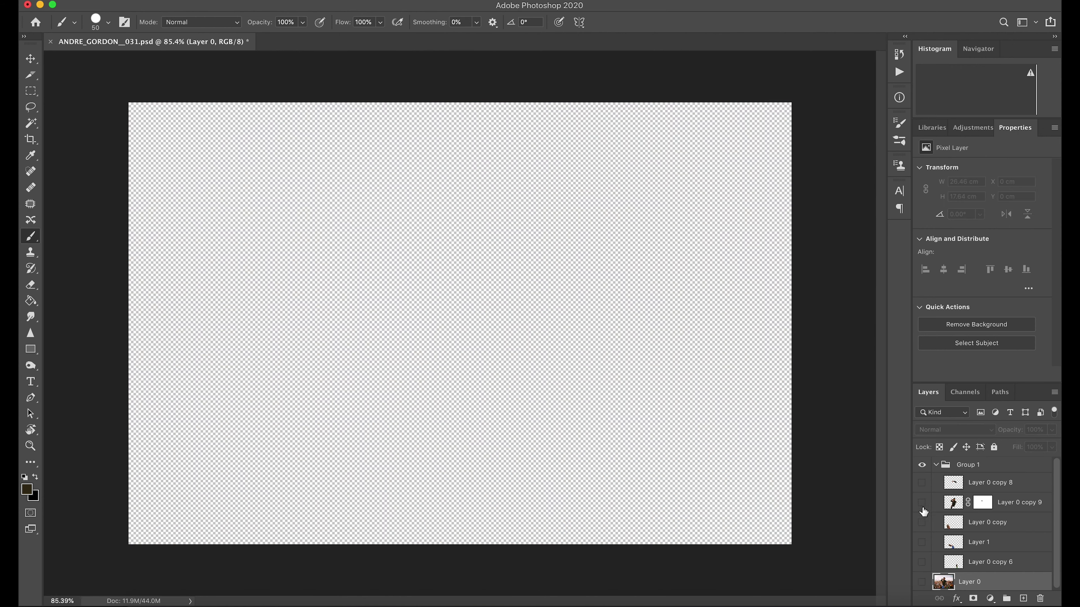
left_click(921, 483)
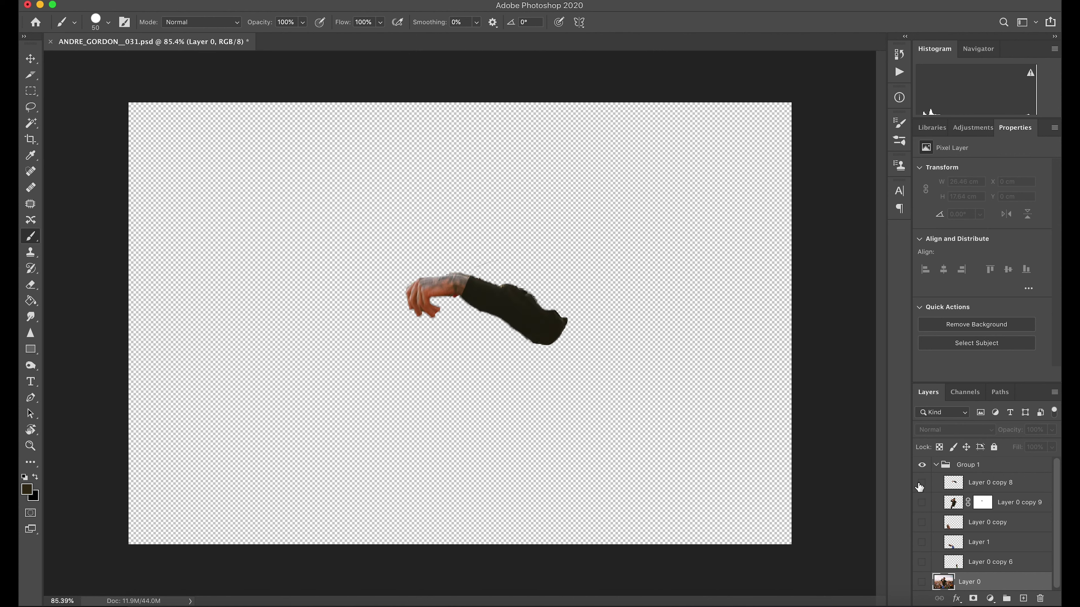
left_click(921, 483)
left_click(921, 504)
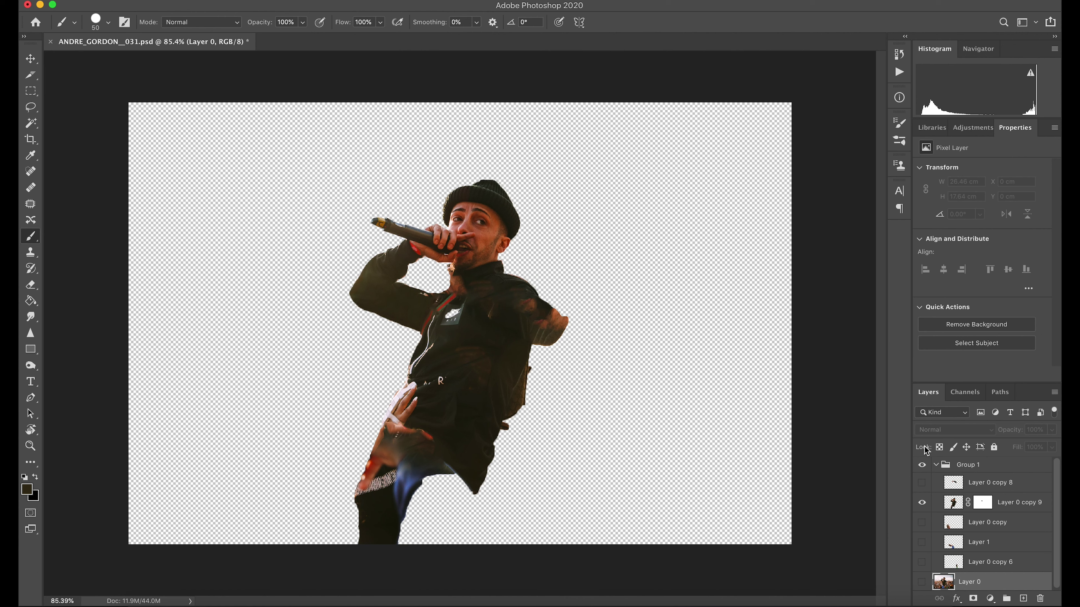
left_click(922, 483)
left_click(921, 483)
left_click(922, 503)
left_click(922, 522)
left_click(922, 526)
left_click(922, 543)
left_click(922, 542)
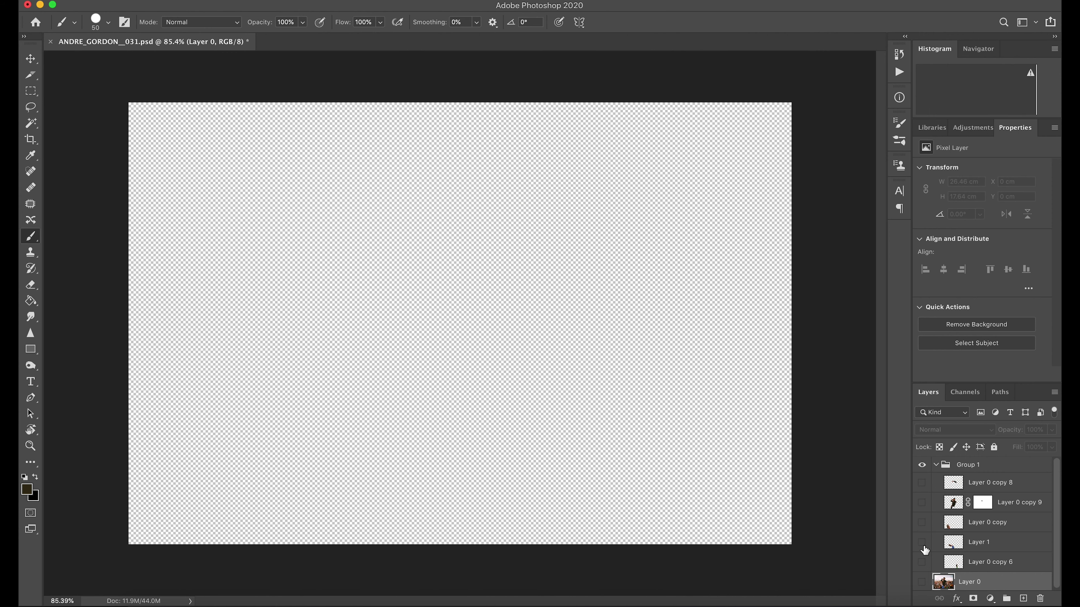
left_click(922, 562)
left_click(935, 465)
left_click(921, 465)
left_click(921, 482)
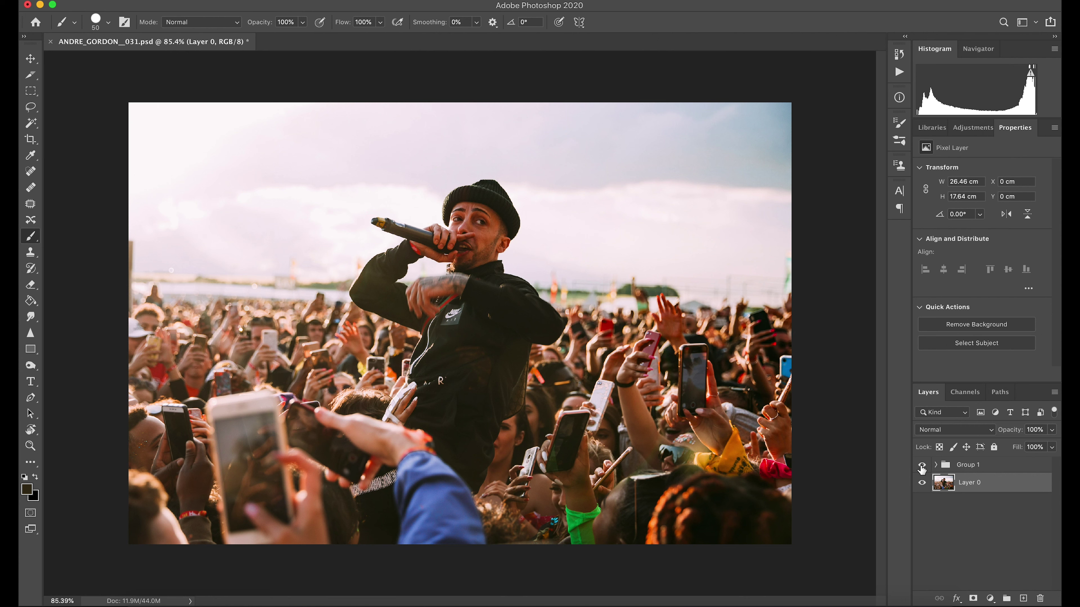
Show all five cutout layers in Group 1, hide Layer 0, and select the collapsed group
left_click(936, 464)
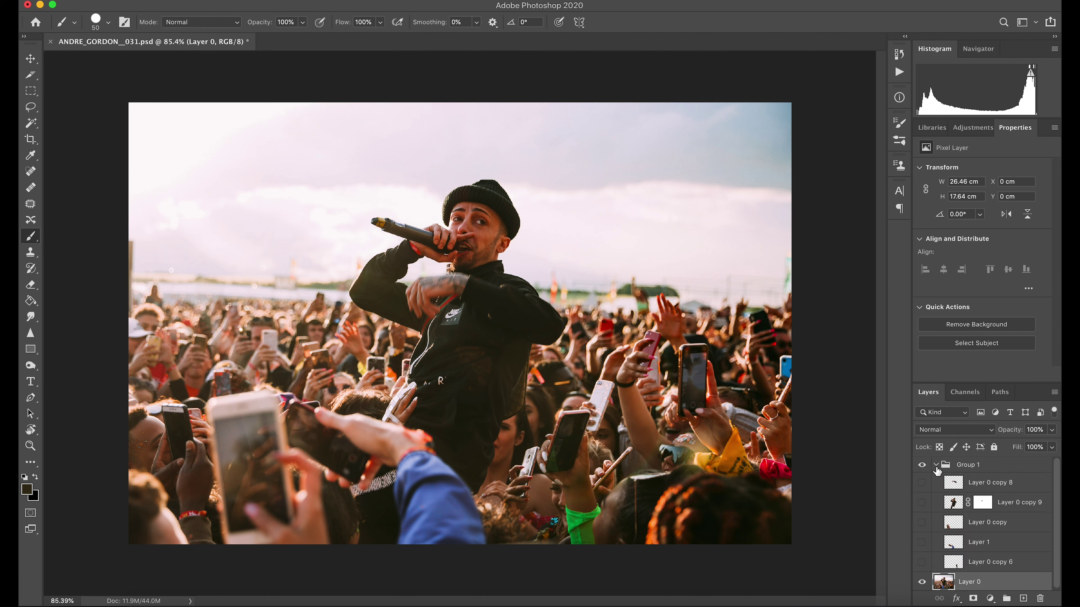
left_click(921, 522)
left_click(922, 563)
left_click(921, 582)
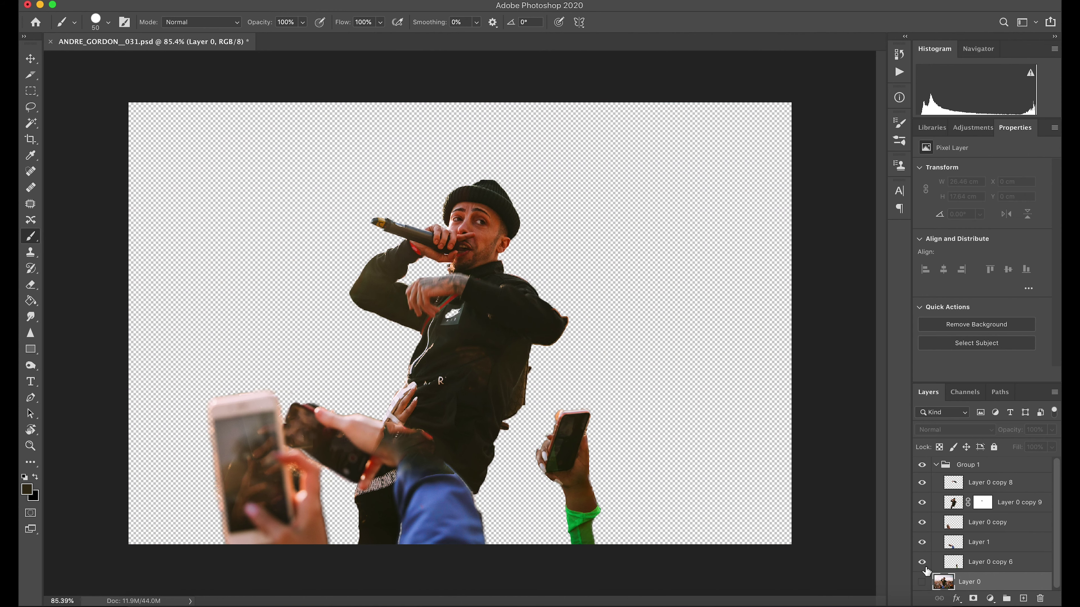
left_click(935, 464)
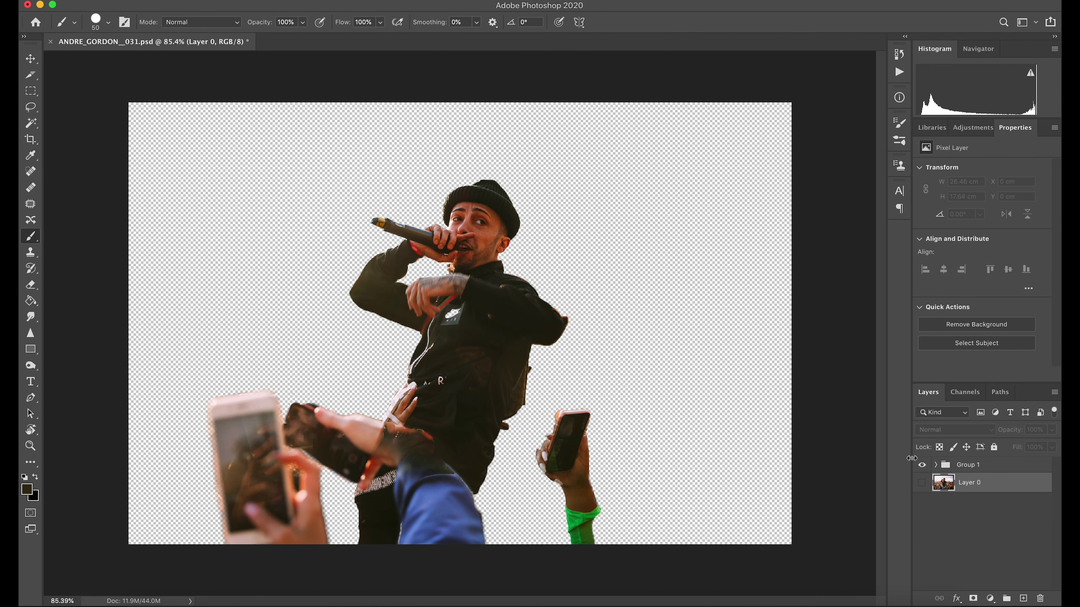
left_click(992, 468)
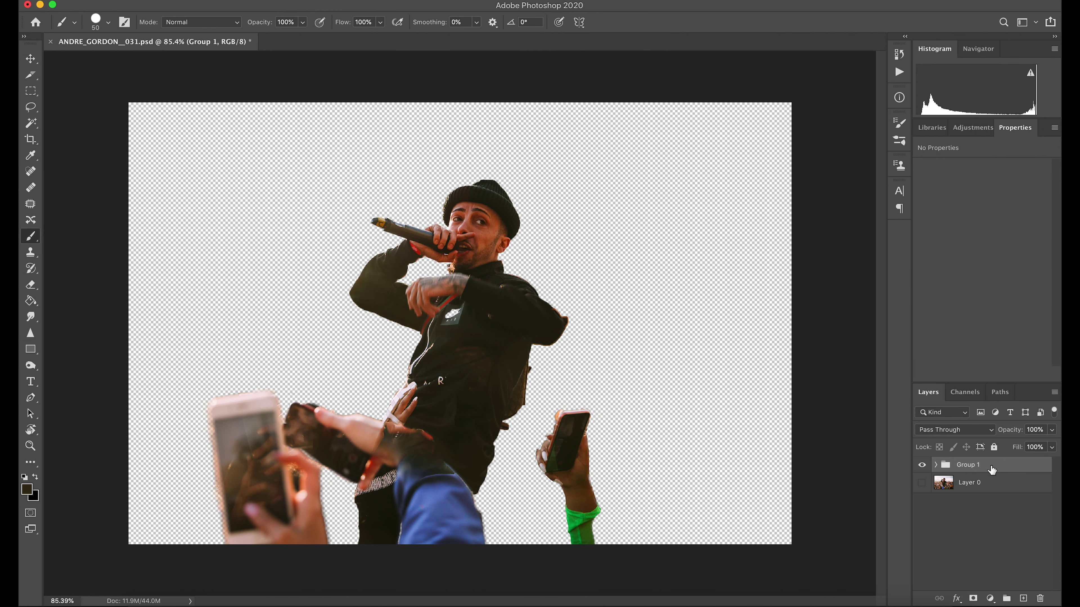
Merge a duplicate of Group 1 into a single layer and keep the original group hidden
key("super+j")
right_click(984, 469)
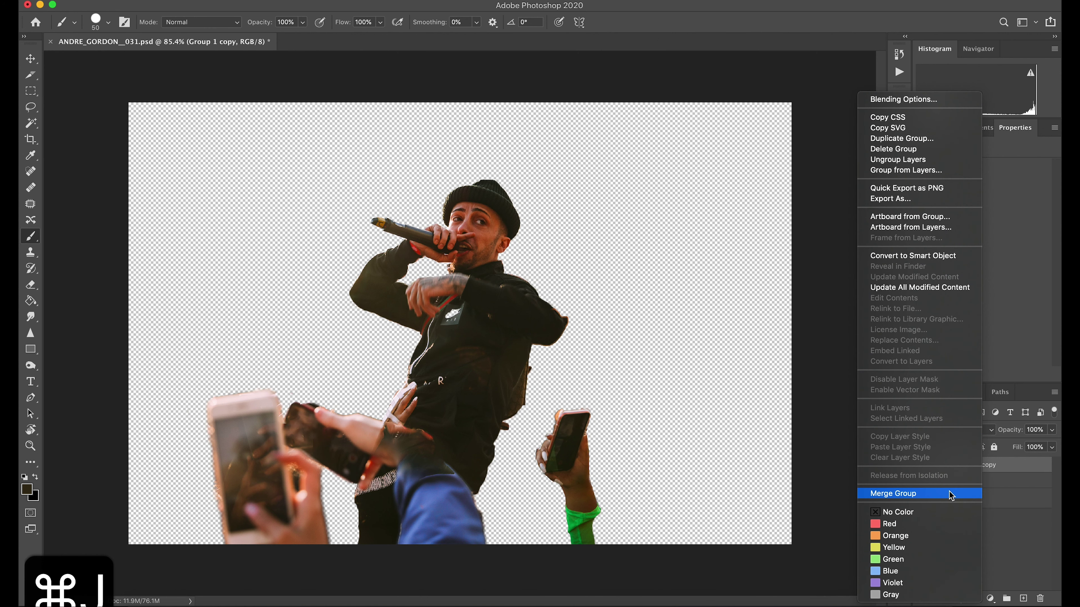
left_click(952, 494)
left_click(921, 485)
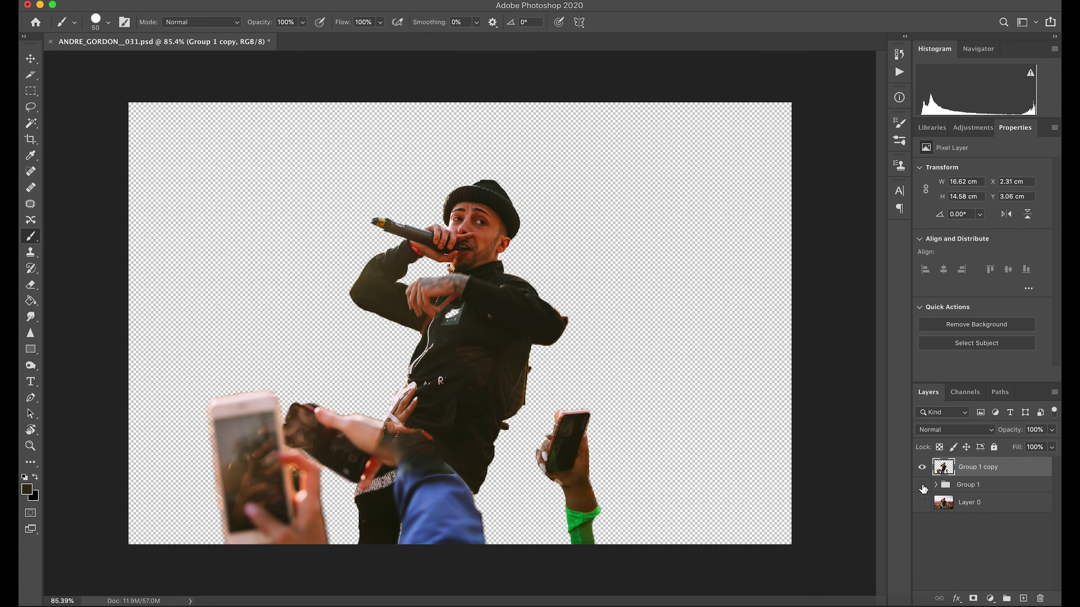
Select the transparent area around the merged cutouts with the Magic Wand and invert the selection
left_click(30, 123)
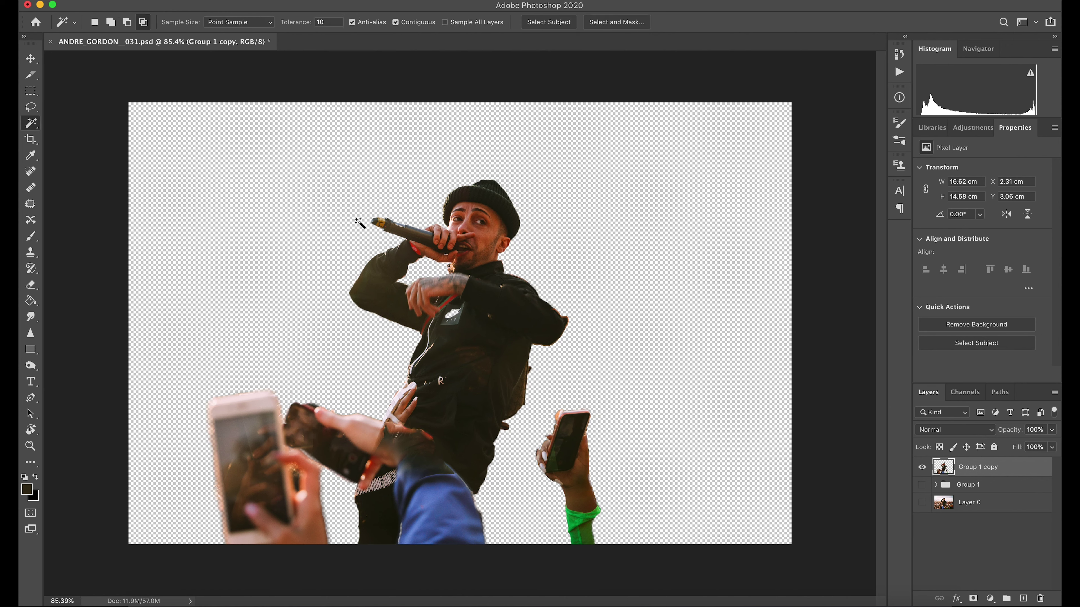
left_click(304, 222)
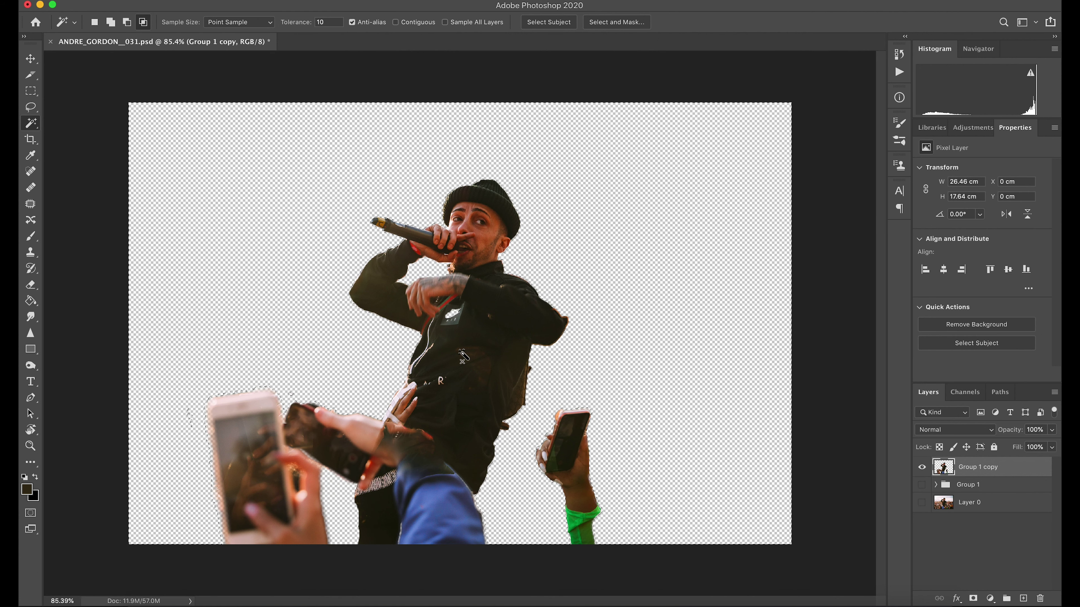
left_click(277, 6)
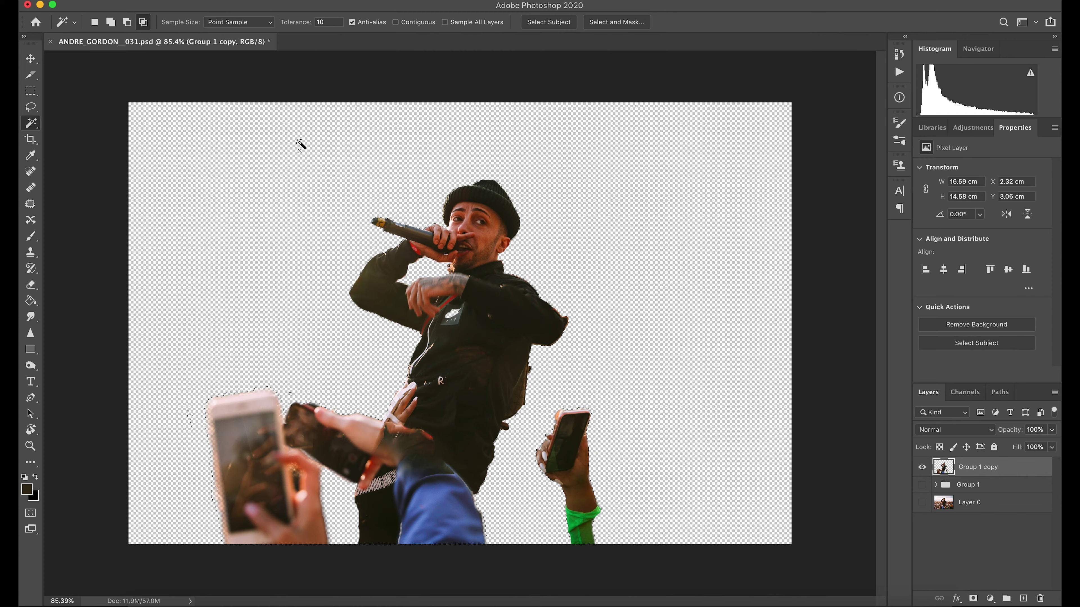
Expand the selection around the merged cutouts by 5 pixels
key("super+plus")
key("super+plus")
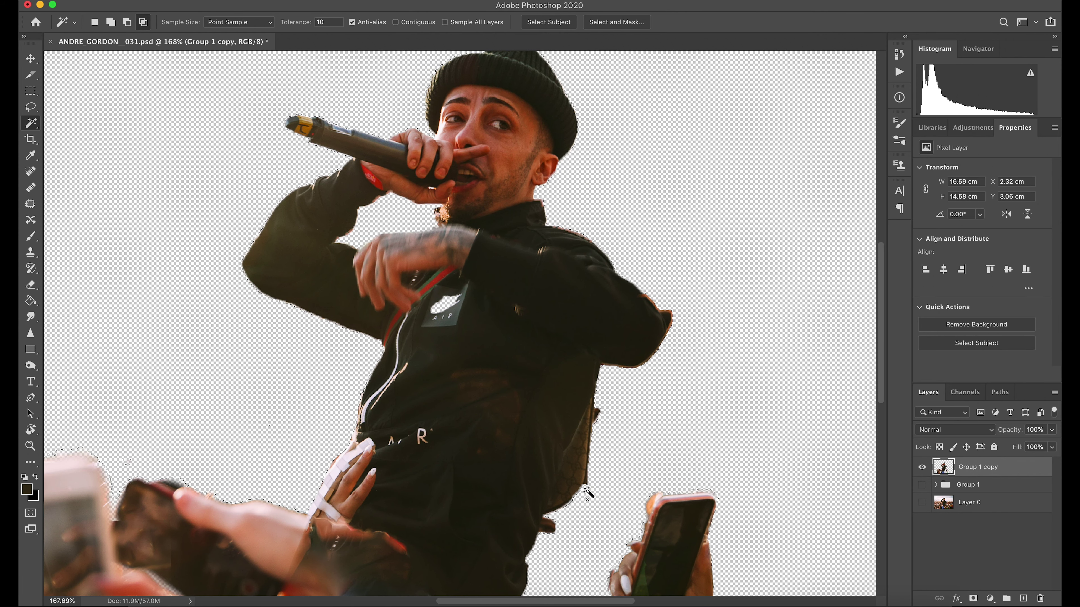
left_click(251, 4)
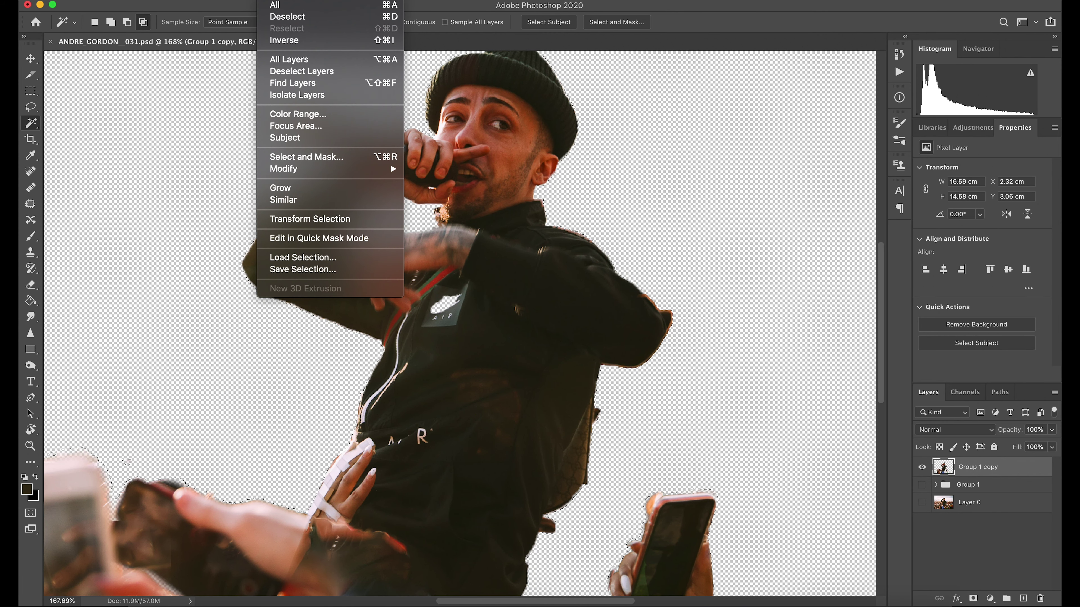
mouse_move(336, 170)
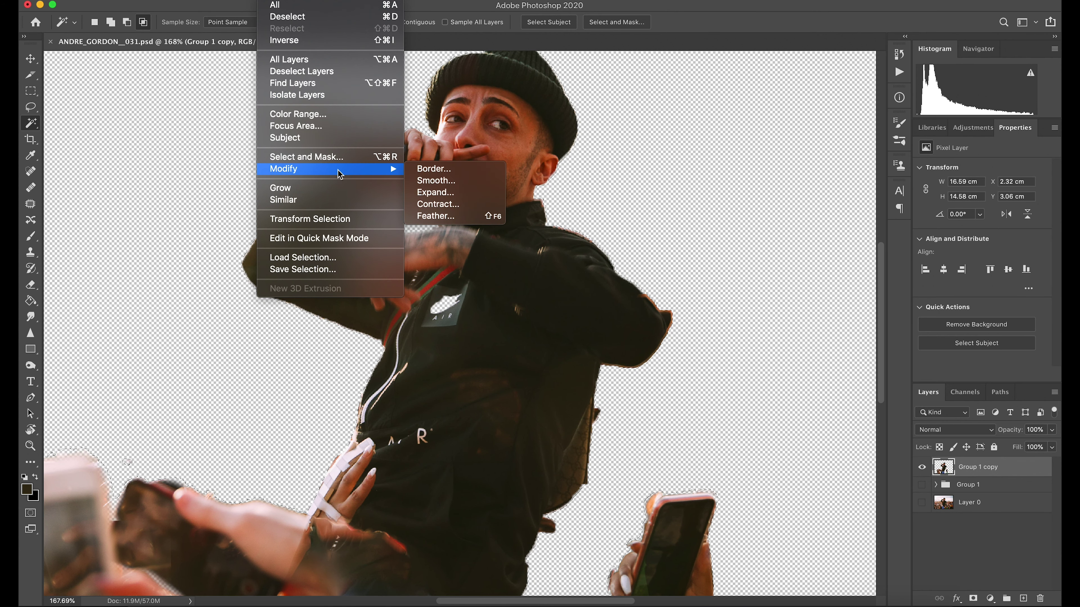
left_click(476, 198)
type("5")
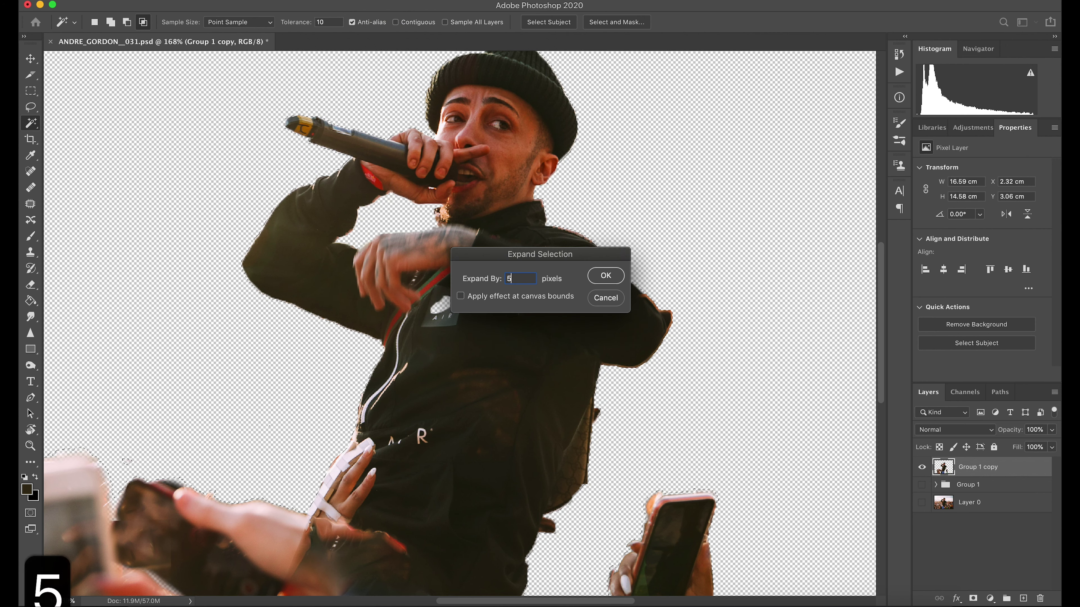
left_click(605, 276)
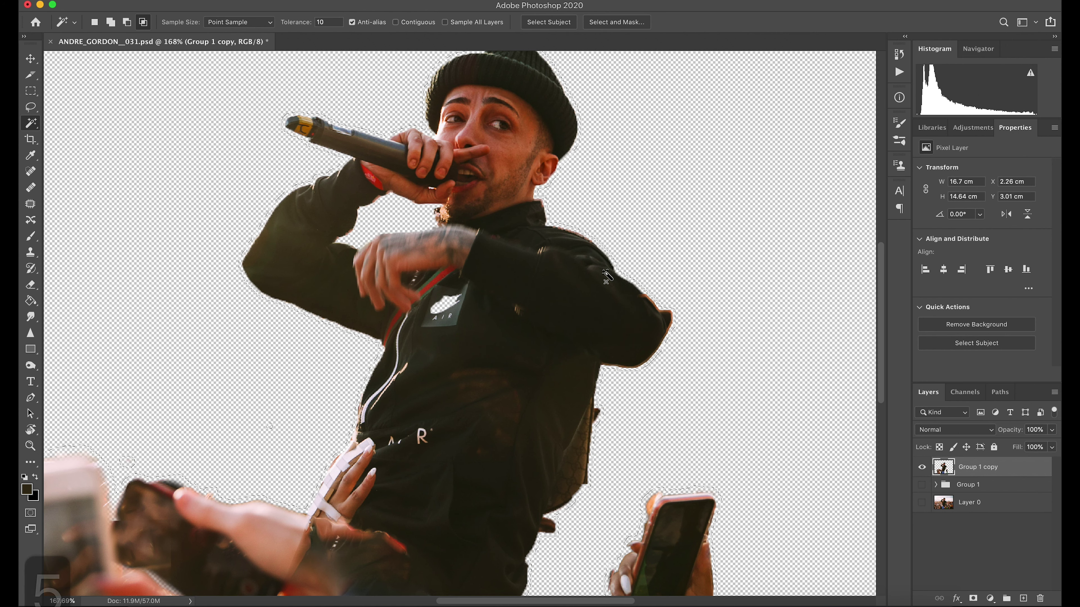
Check the expanded selection around the foreground hands, and select and show the original photo on Layer 0
scroll(316, 491, "down", 10)
scroll(316, 492, "left", 5)
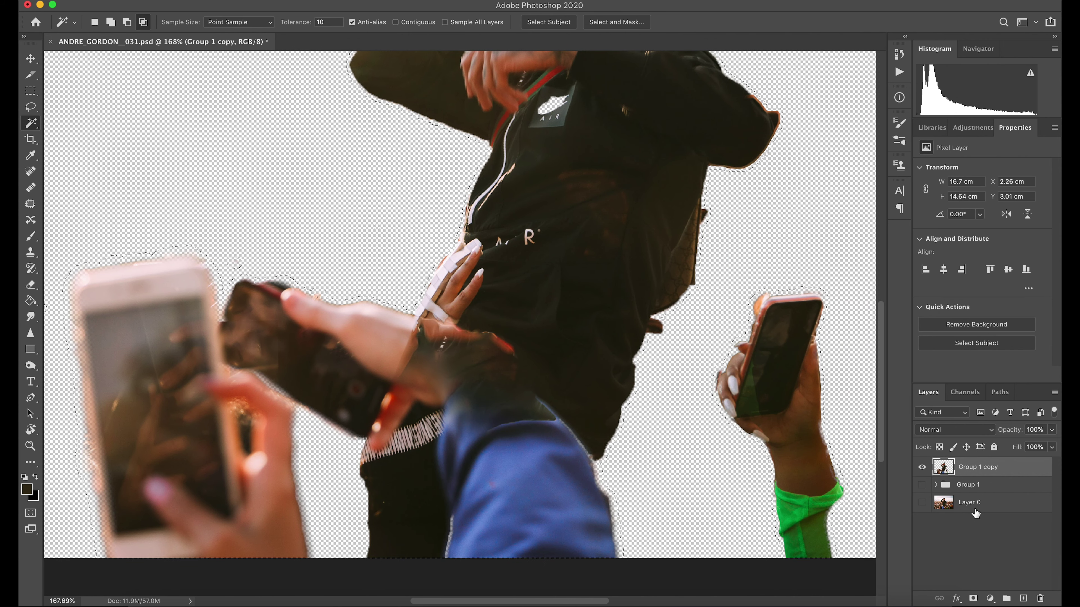
left_click(980, 508)
left_click(922, 504)
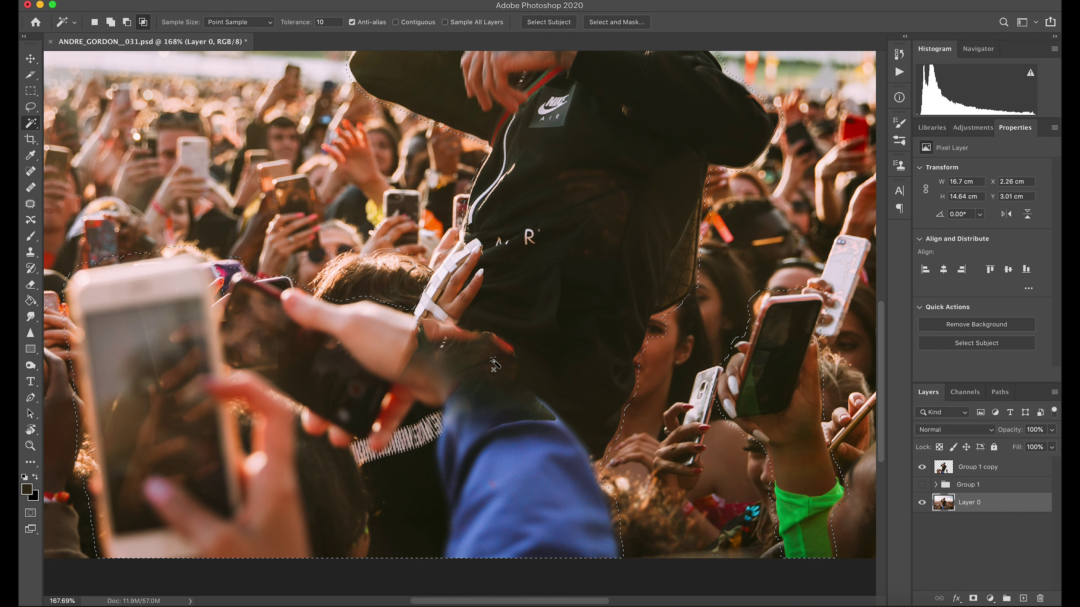
Run Content-Aware Fill on the selected area of Layer 0, output it to a new layer, and deselect
scroll(379, 309, "right", 8)
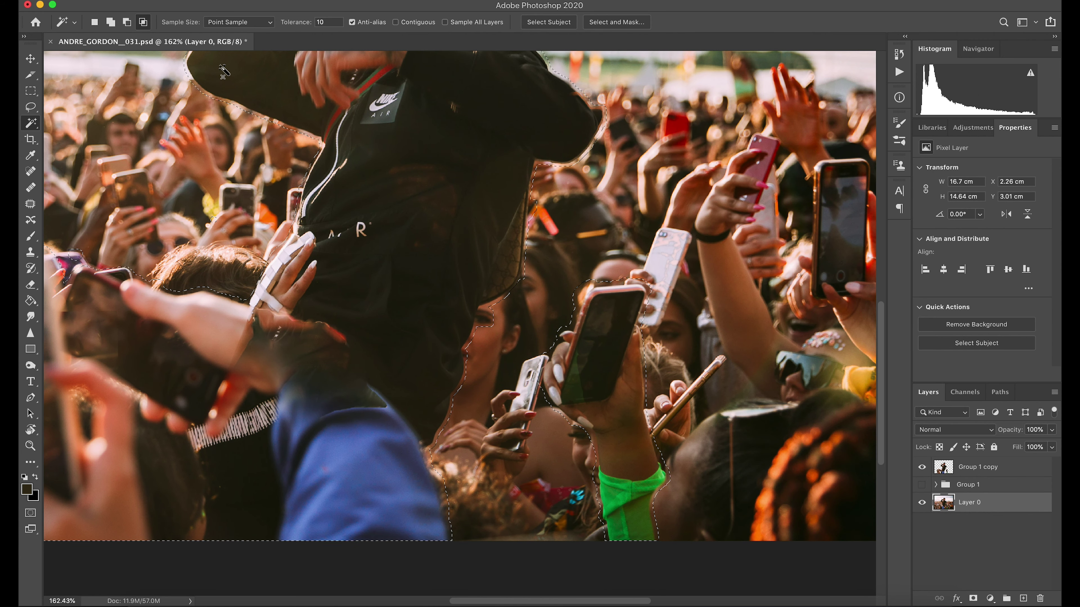
left_click(165, 4)
mouse_move(133, 4)
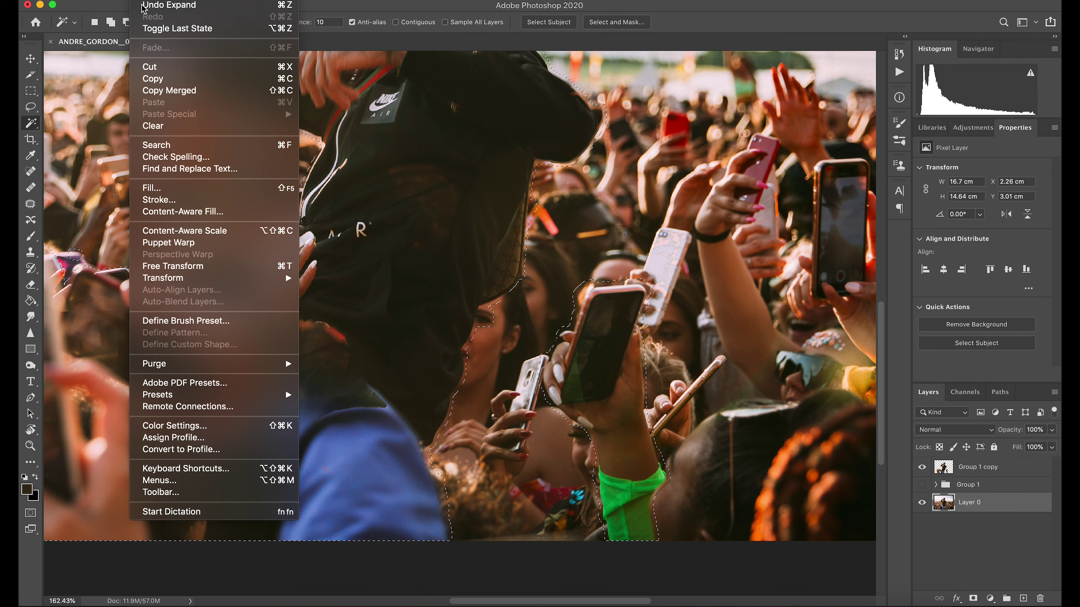
left_click(242, 212)
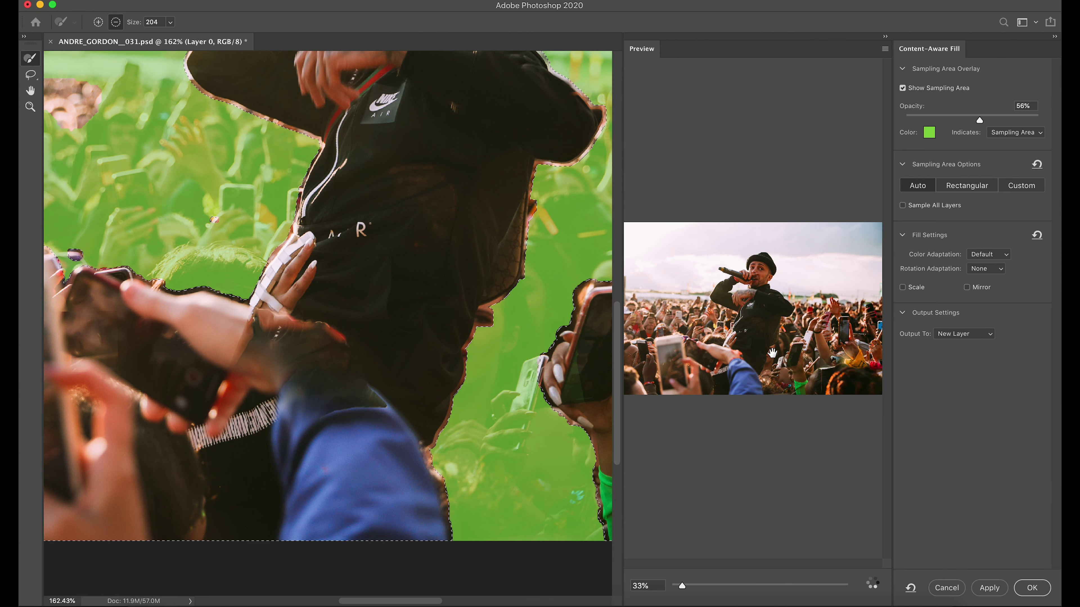
scroll(773, 370, "up", 5)
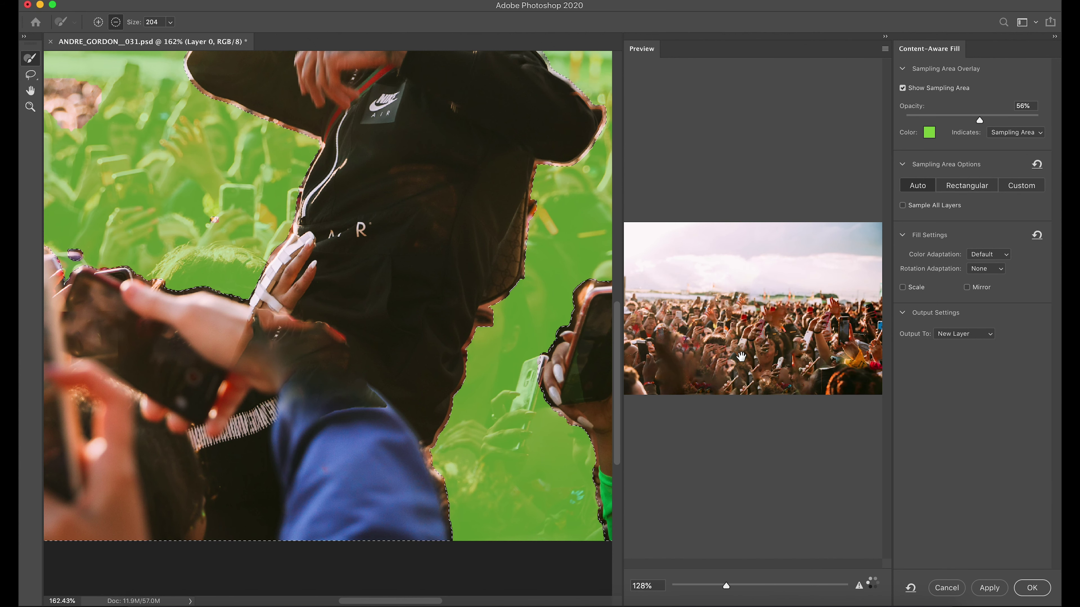
left_click(1031, 587)
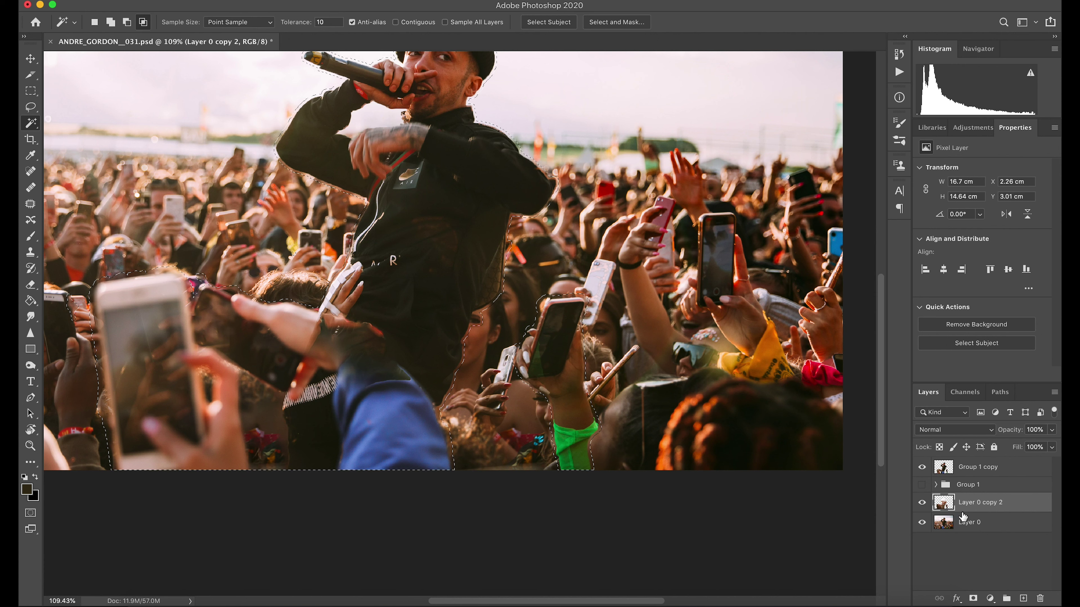
key("super+d")
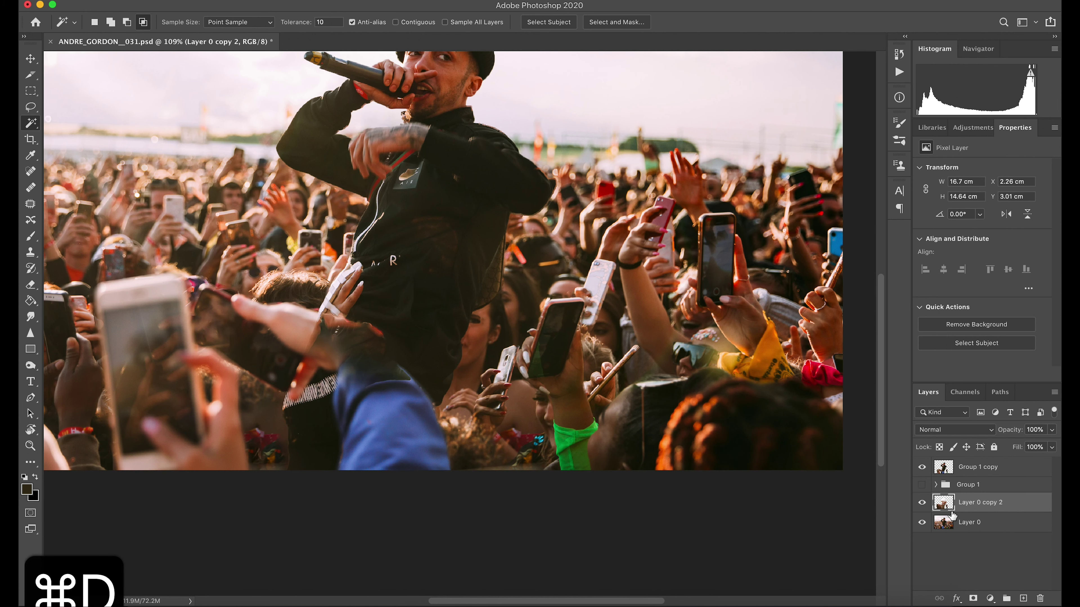
Delete the merged Group 1 copy layer, leaving the filled crowd background in view
scroll(688, 366, "up", 2)
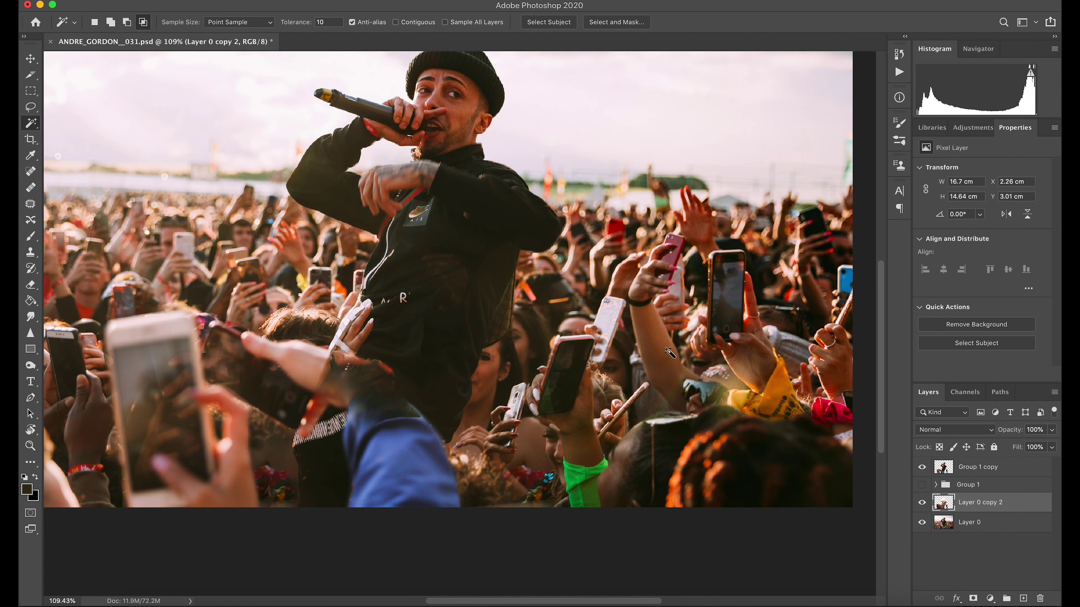
left_click(963, 466)
key("BackSpace")
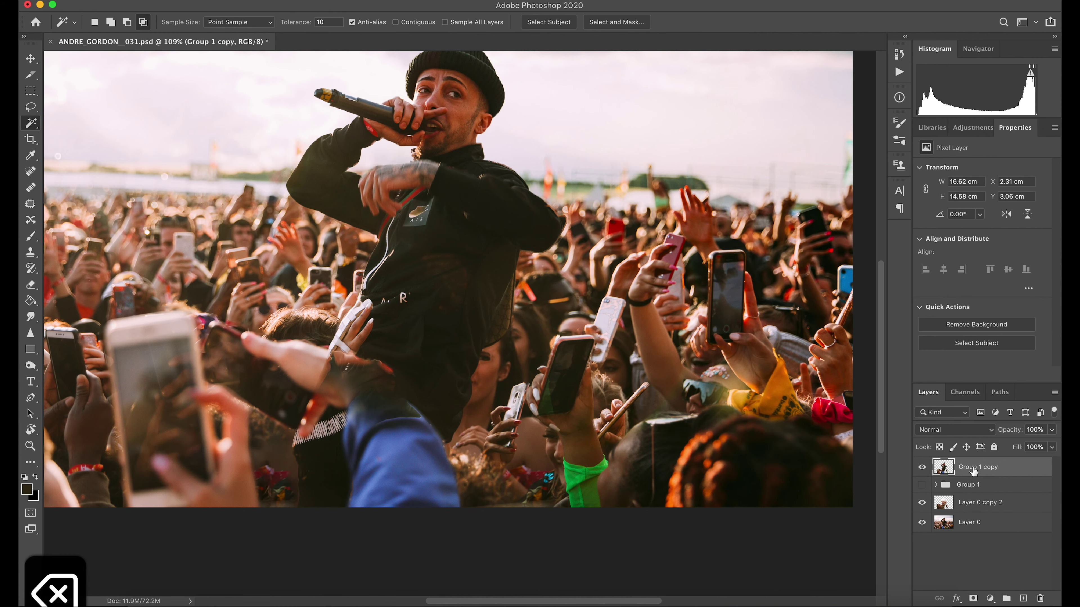
left_click(922, 466)
scroll(708, 434, "down", 3)
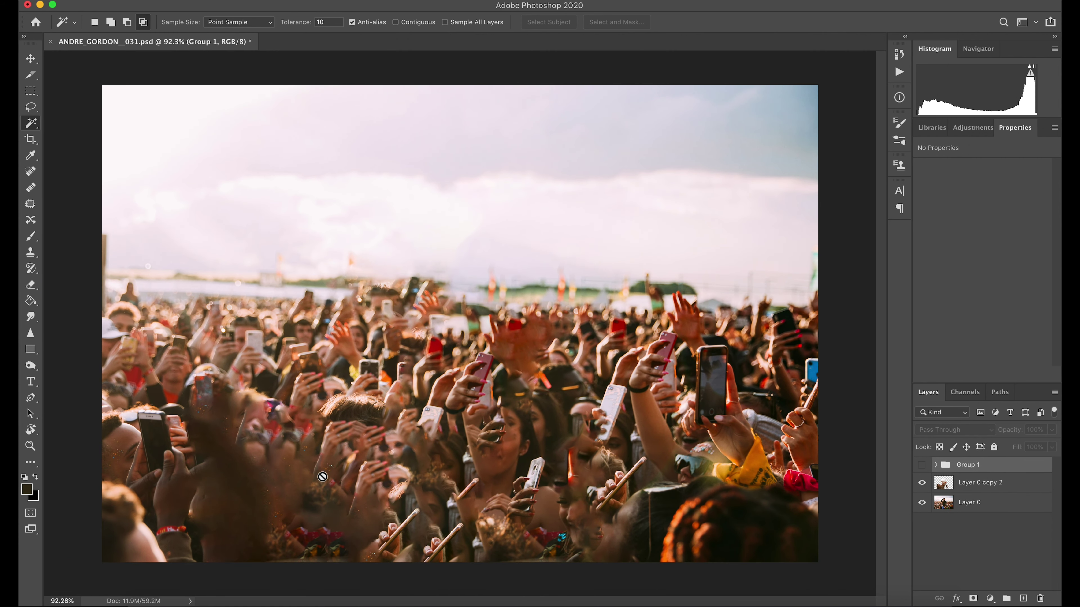
Expand and show Group 1, and examine its cutouts over the filled background by hiding and reshowing the layers
left_click(935, 464)
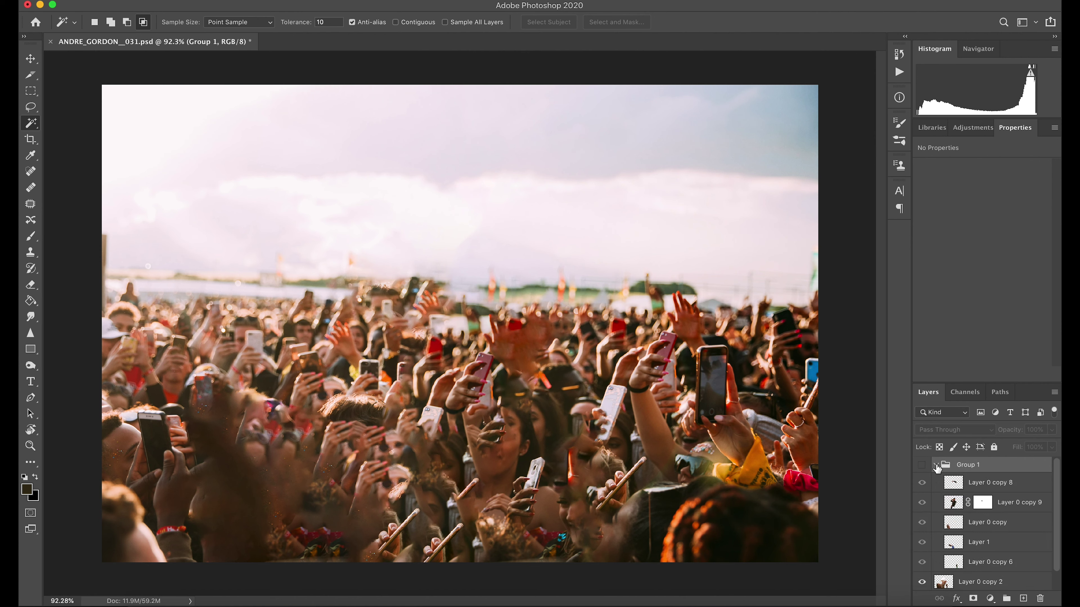
left_click(922, 465)
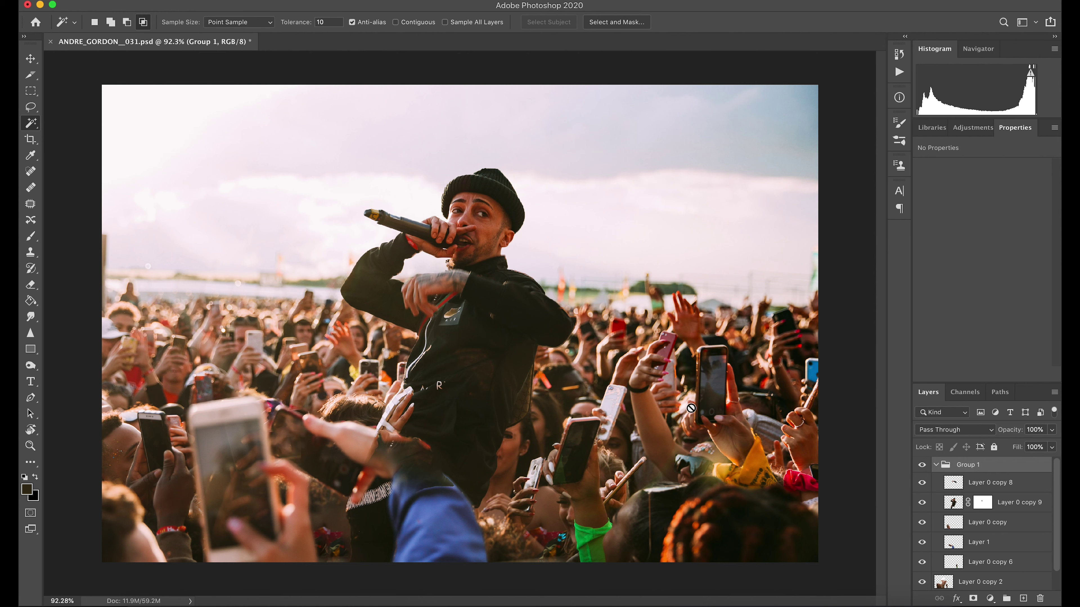
left_click(922, 482)
left_click(922, 502)
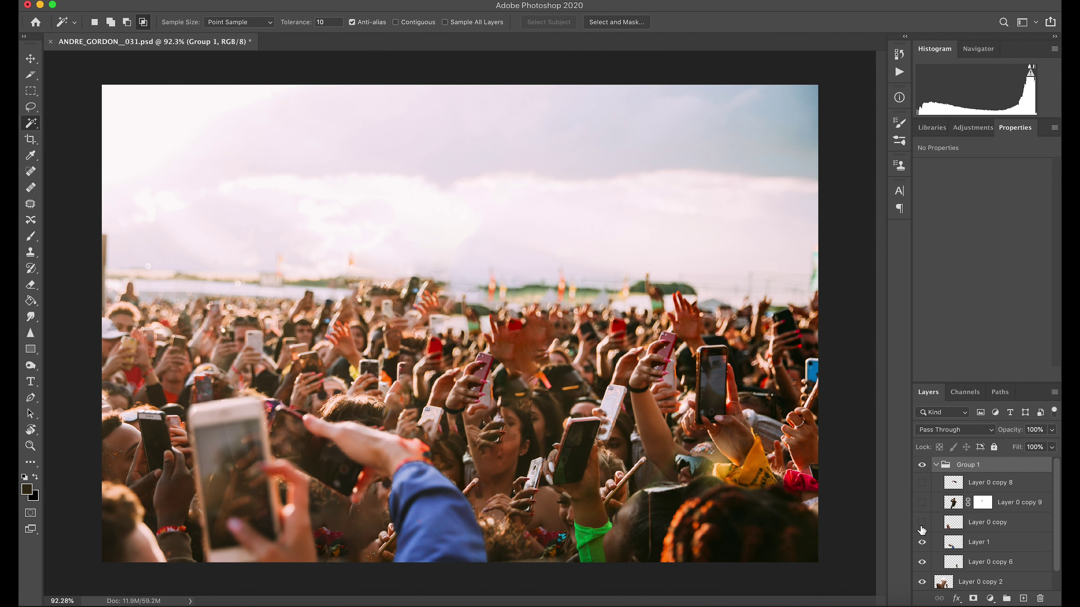
left_click(922, 522)
left_click(922, 542)
left_click(922, 563)
left_click(922, 562)
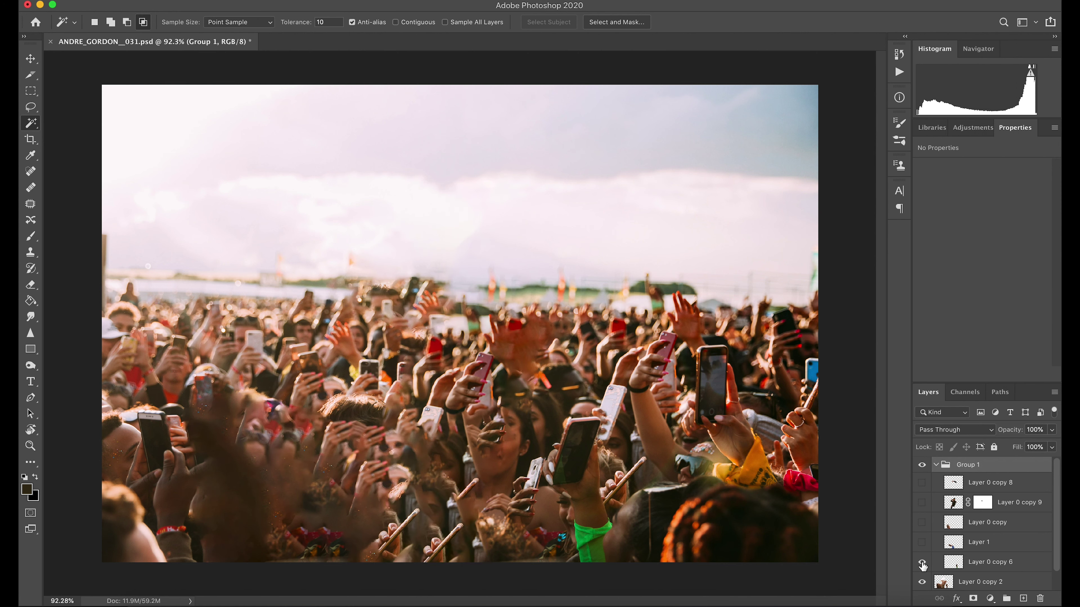
left_click(922, 542)
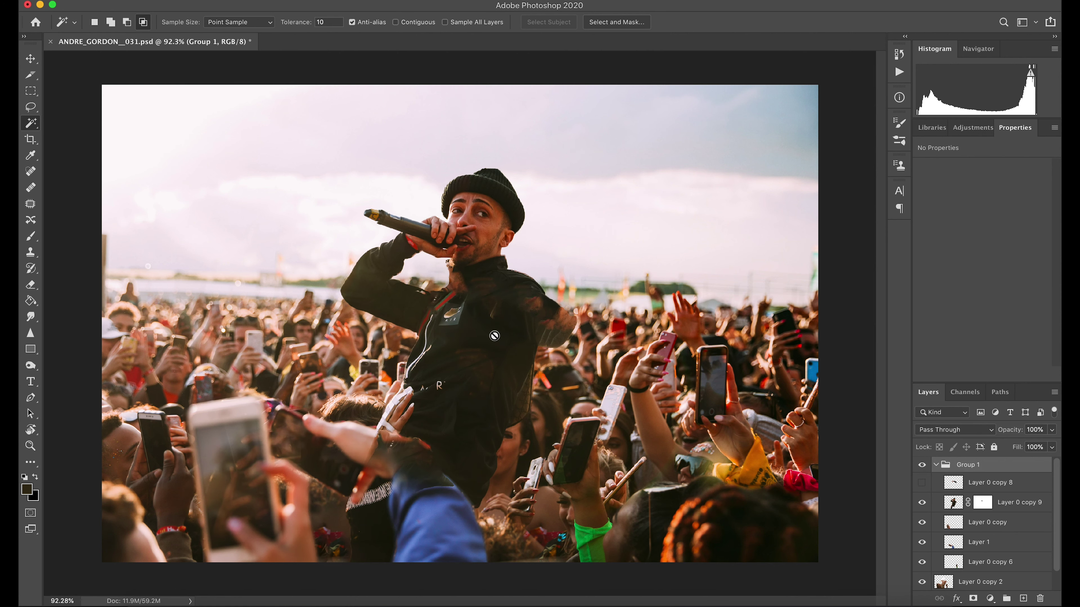
left_click(922, 483)
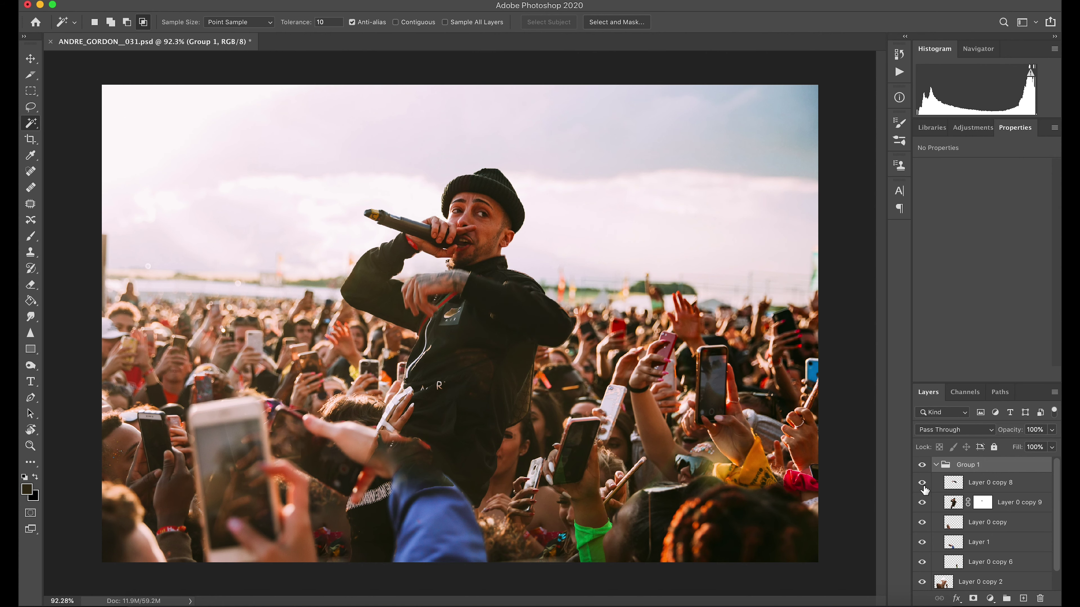
Compare the filled background without and with Group 1, and isolate the front-arm cutout on Layer 0 copy 8
left_click(921, 465)
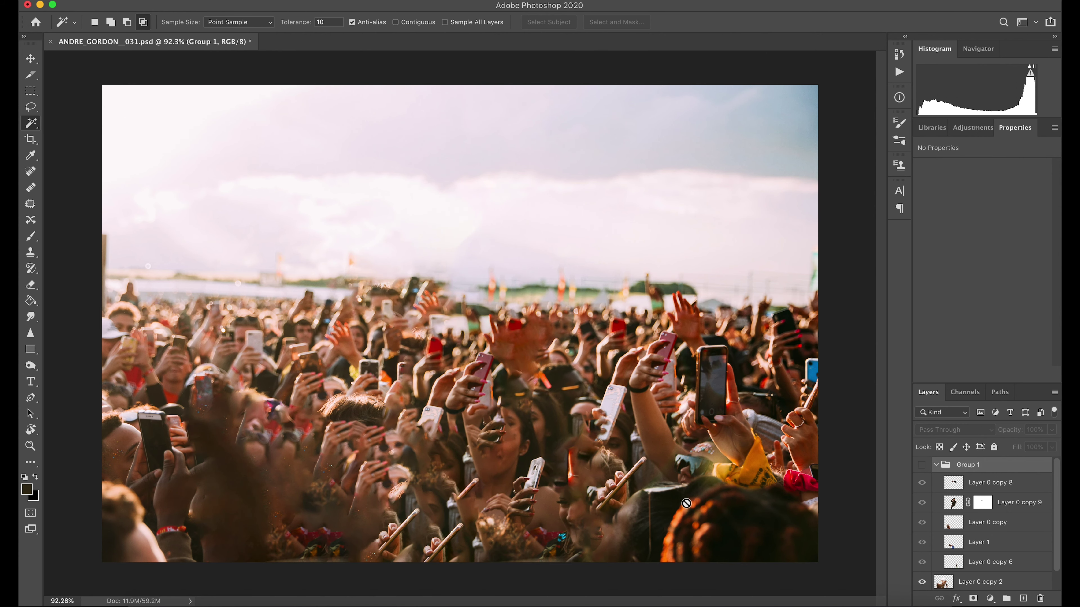
scroll(682, 499, "down", 3)
scroll(953, 542, "down", 1)
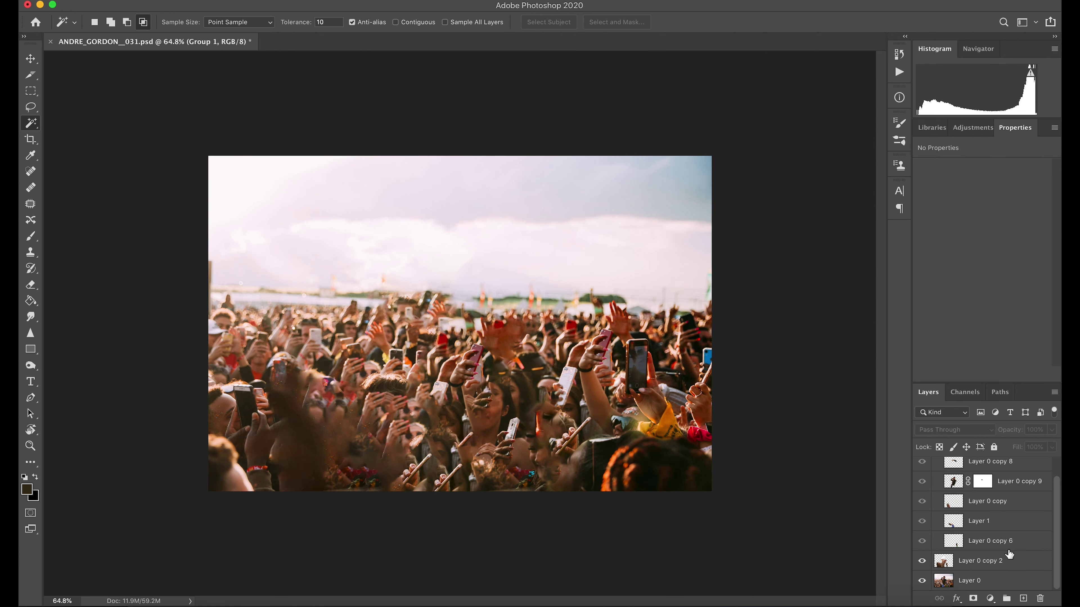
left_click(977, 580)
scroll(962, 498, "up", 1)
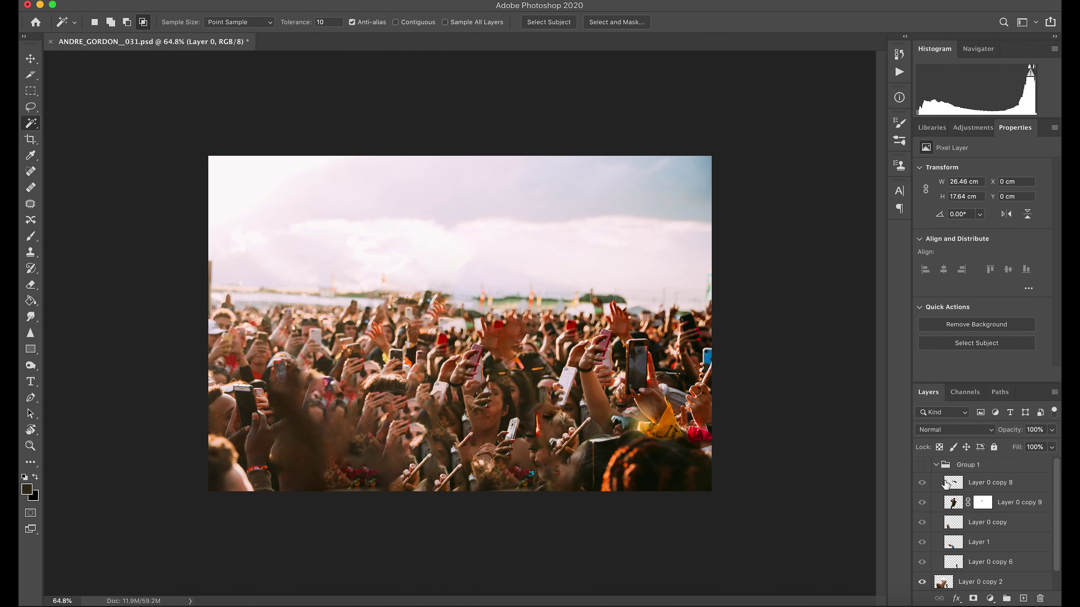
left_click(919, 465)
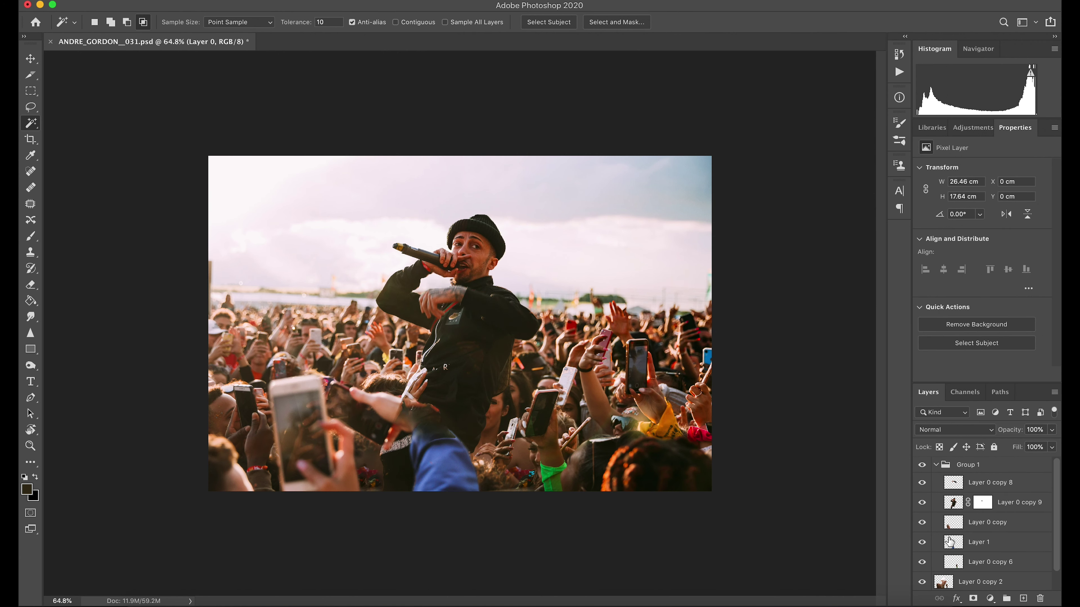
left_click(950, 503)
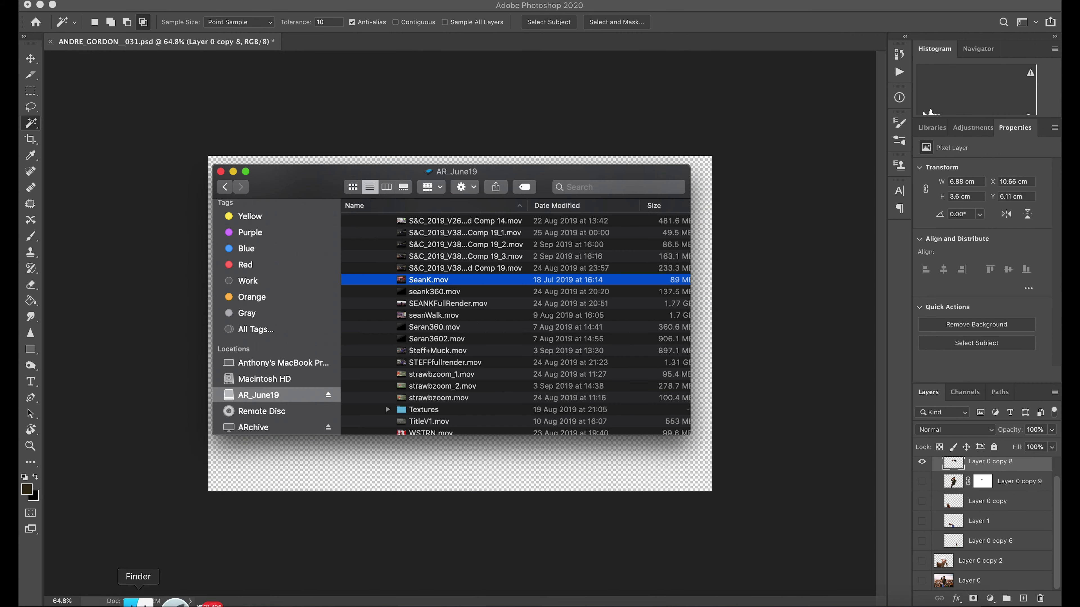
Browse the AR_June19 drive in Finder to the S&C/AR_StillAnimate/BodyBits/Dappy folder and expand it to show its files
scroll(480, 330, "up", 10)
scroll(480, 329, "up", 10)
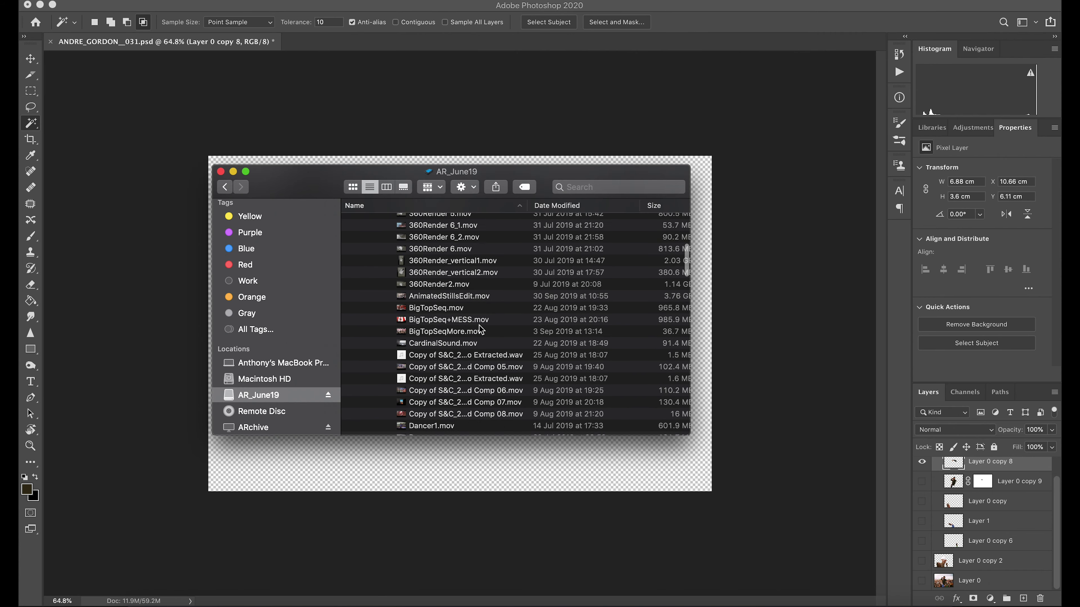
left_click(374, 337)
scroll(372, 290, "down", 3)
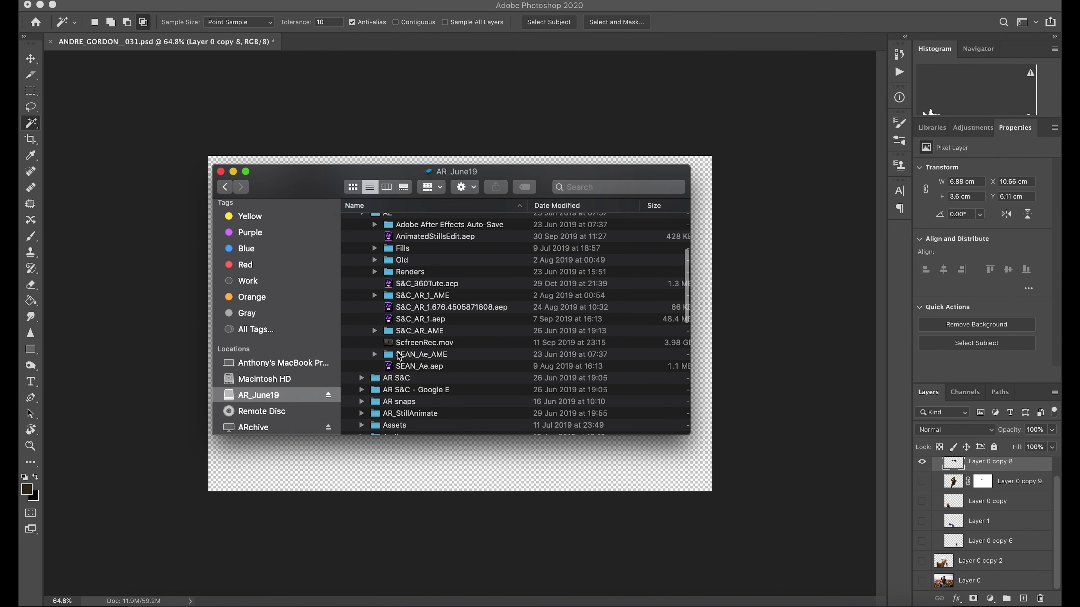
scroll(372, 283, "down", 2)
scroll(399, 355, "up", 5)
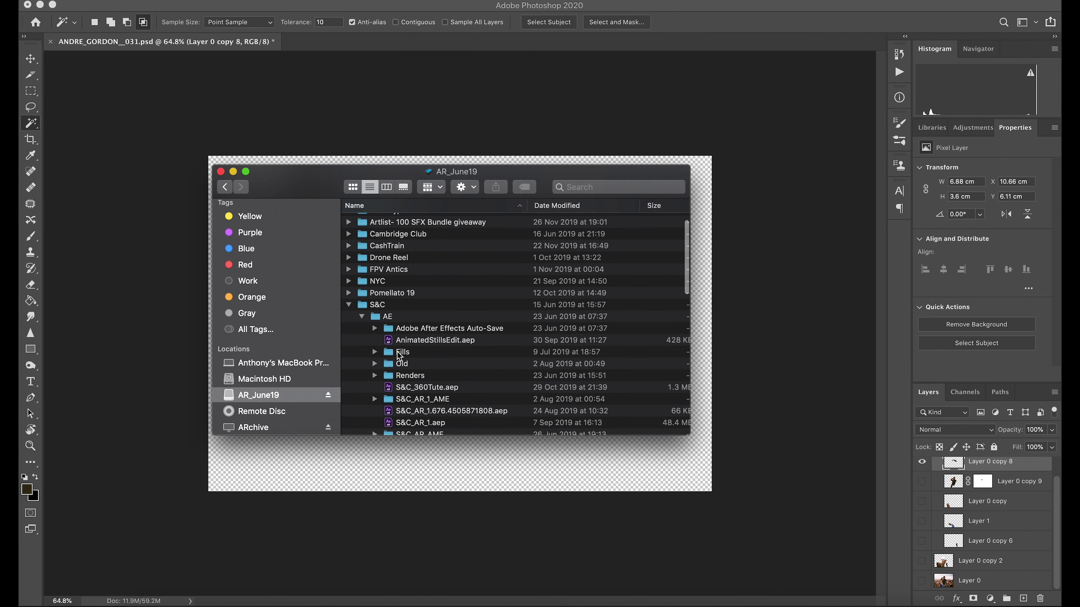
left_click(361, 316)
left_click(361, 364)
scroll(358, 398, "down", 1)
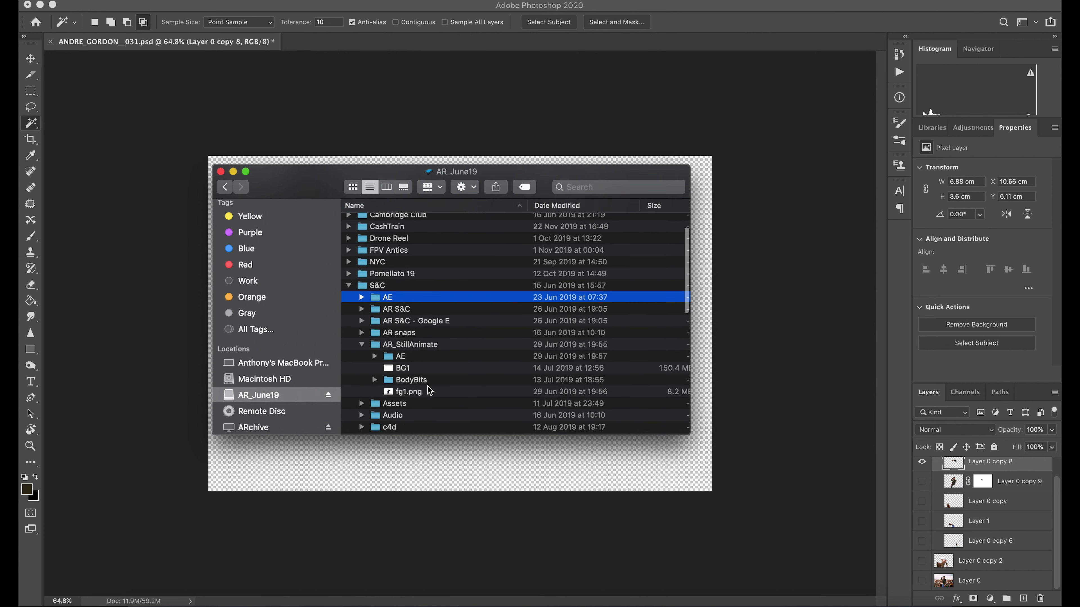
left_click(374, 379)
scroll(425, 387, "down", 1)
left_click(388, 391)
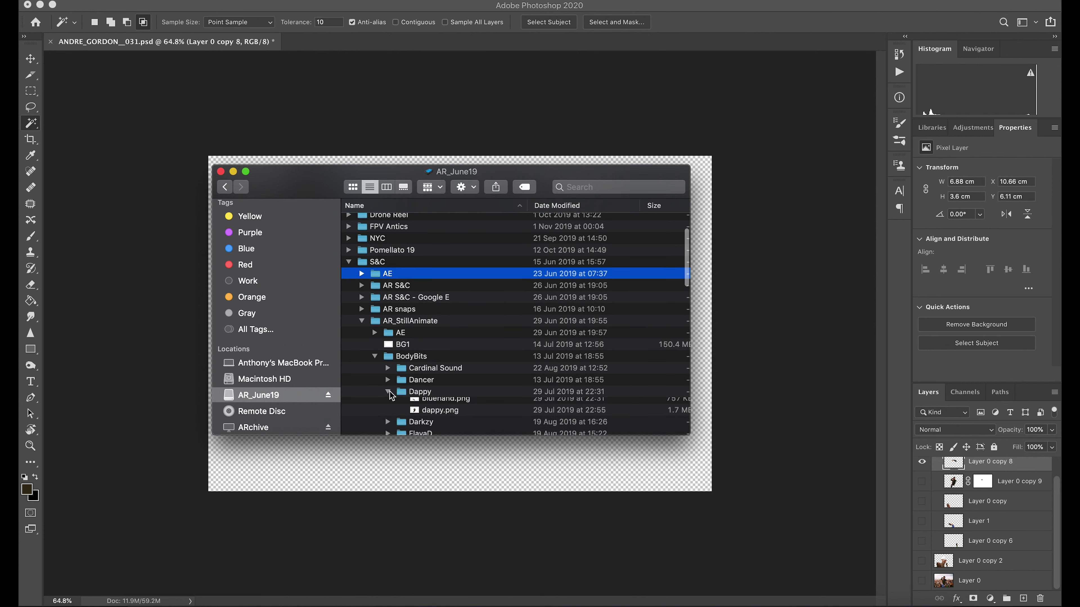
scroll(446, 383, "down", 1)
Preview the exported cutouts in the Dappy folder, from bluehand.png and dappy.png down to hand2.png
left_click(440, 398)
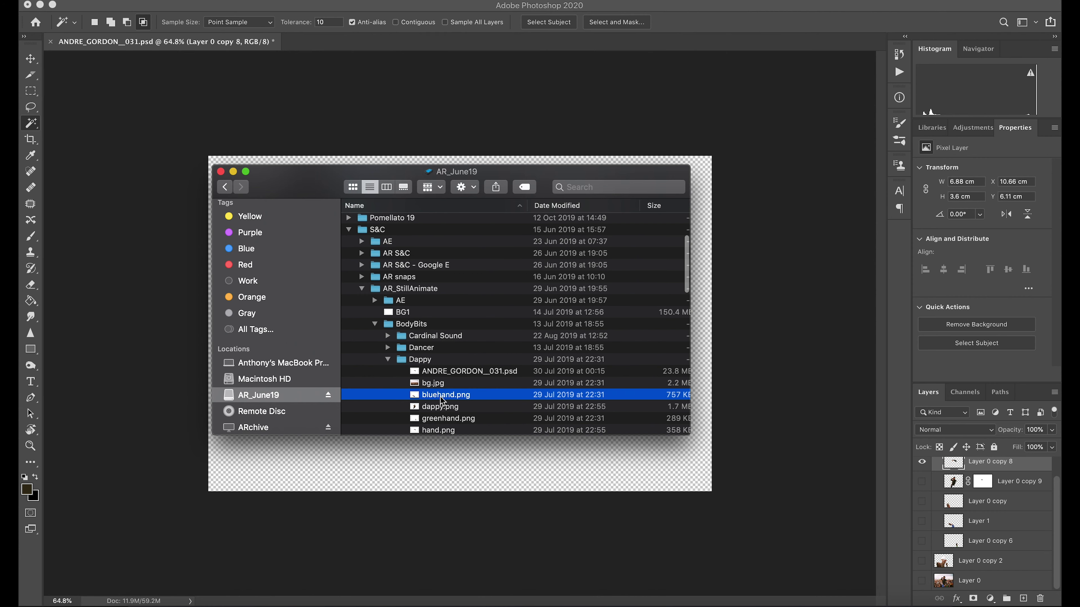
key("space")
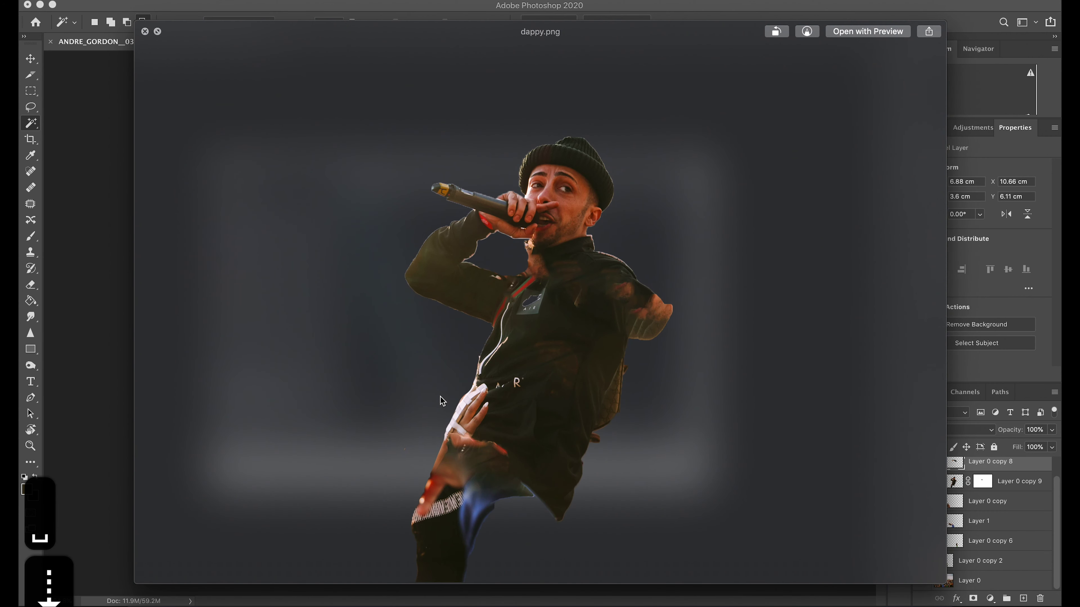
key("Down")
key("Down")
key("Down")
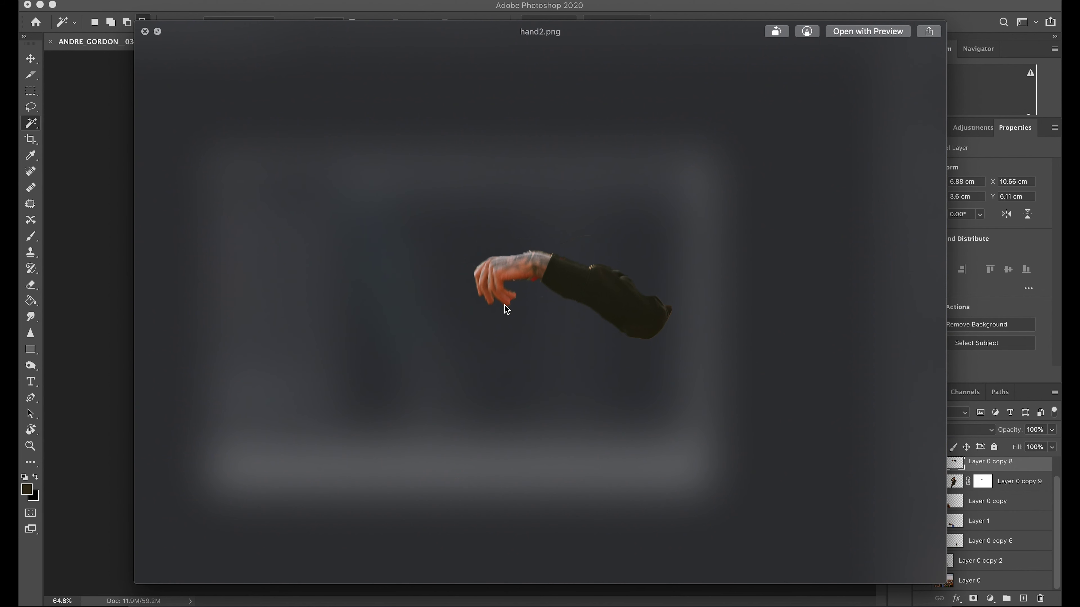
key("Down")
key("Up")
left_click(144, 32)
scroll(455, 368, "down", 3)
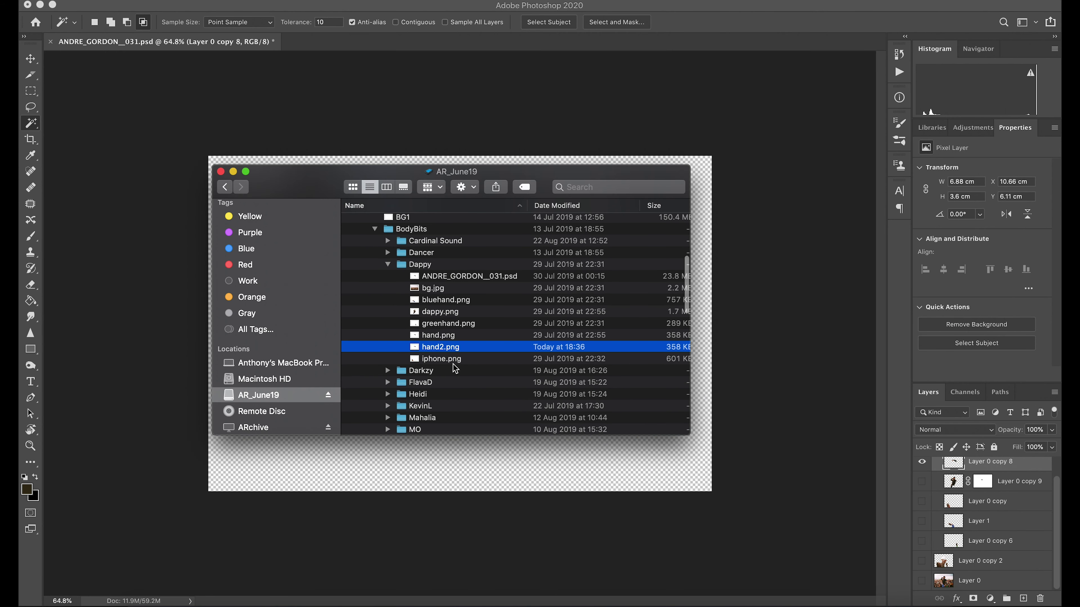
Preview the folder's images from iphone.png back up through the hand cutouts to the filled crowd background bg.jpg
left_click(446, 360)
key("space")
key("Up")
key("Up")
key("Up")
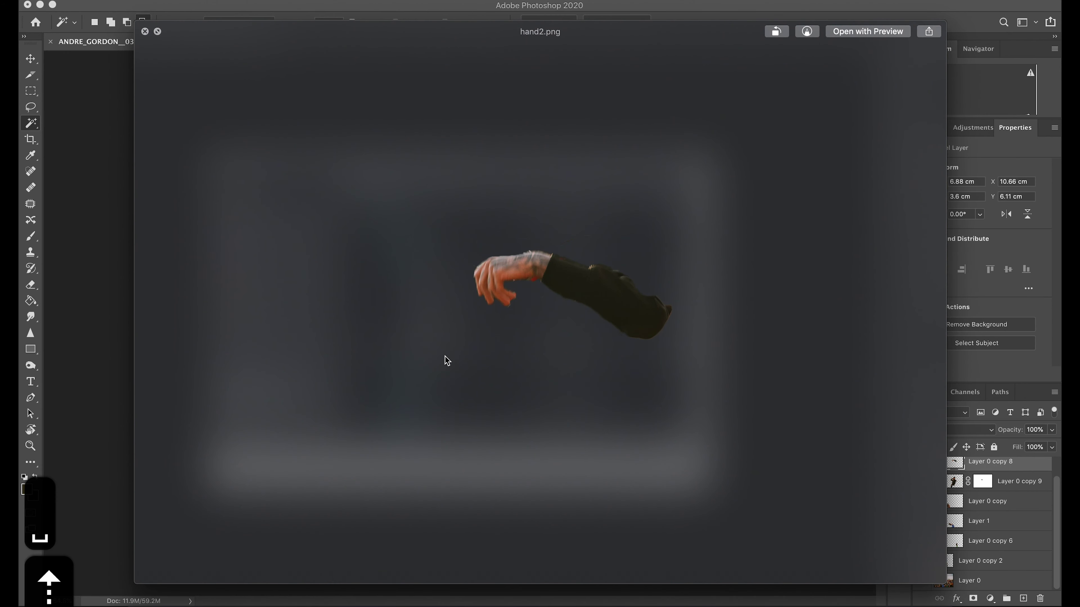
key("Up")
key("Up")
key("Up")
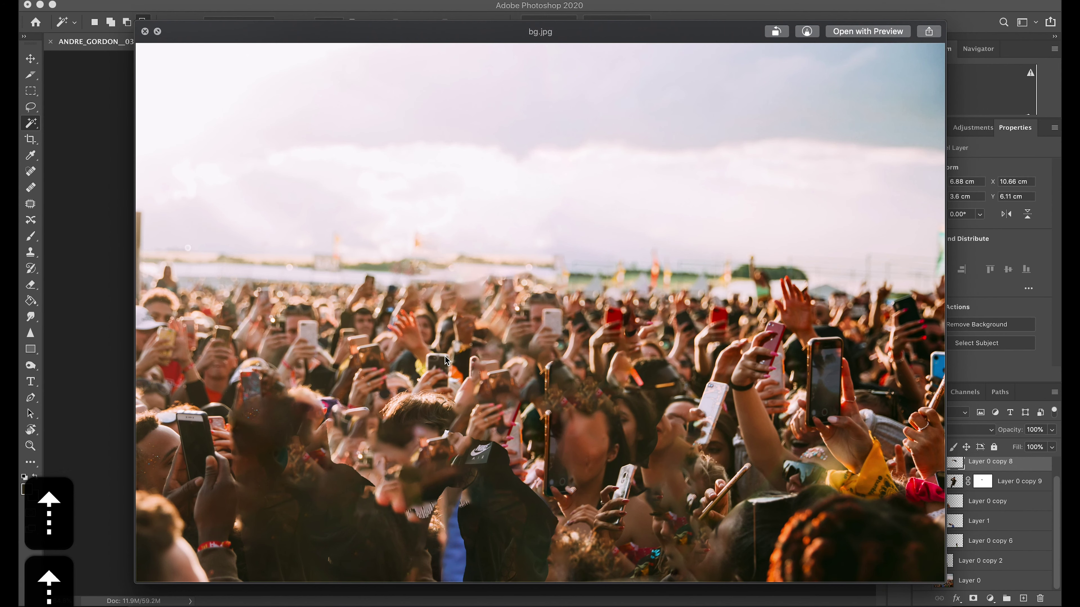
key("Up")
left_click(143, 31)
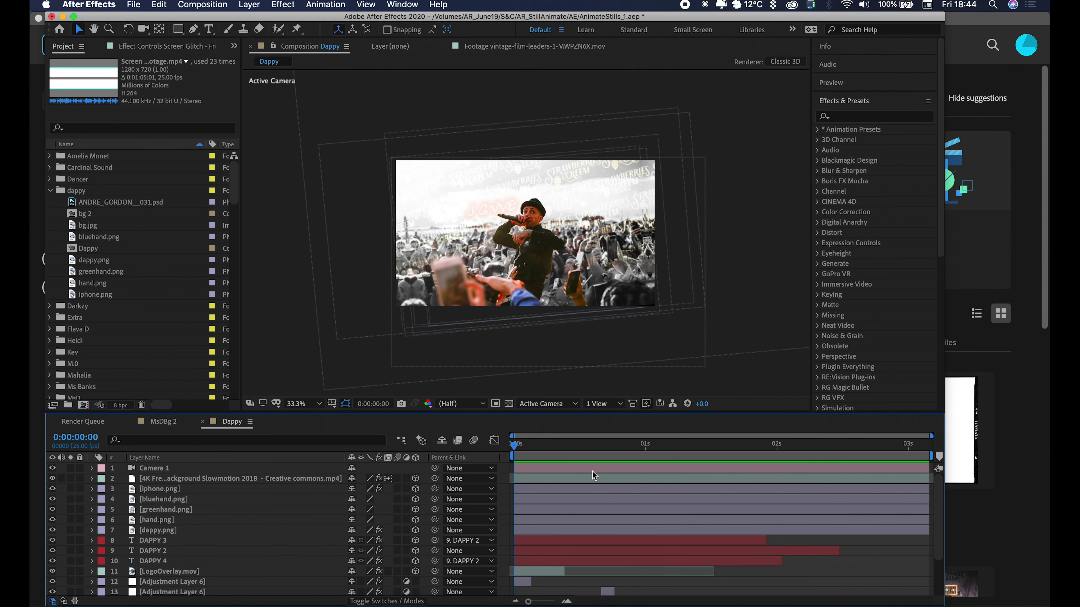
Switch to After Effects, play back the finished Dappy composition, and create a new composition from bg.jpg
key("space")
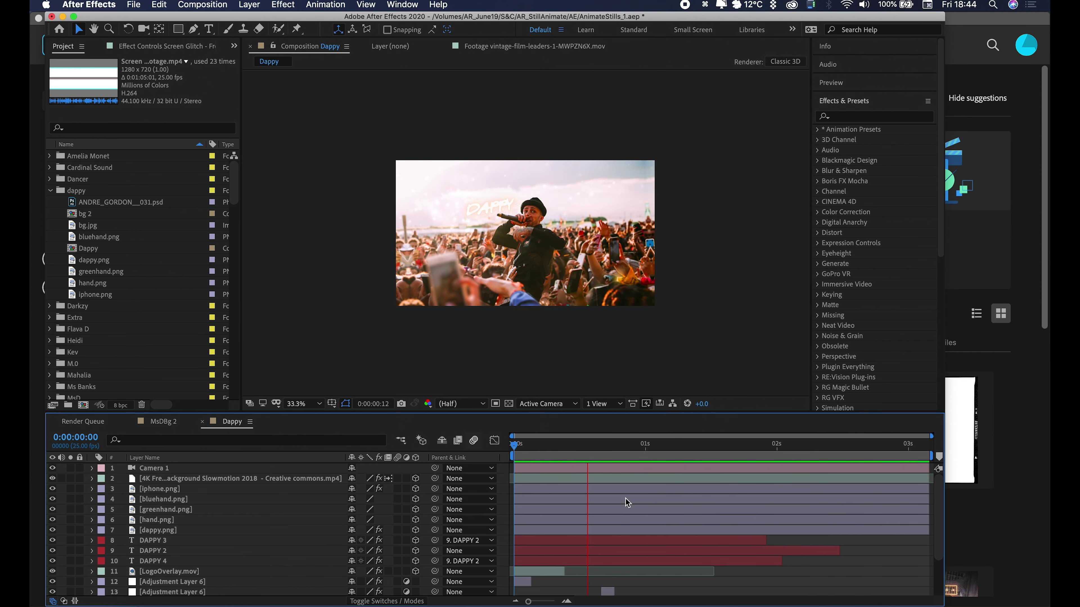
left_click(435, 348)
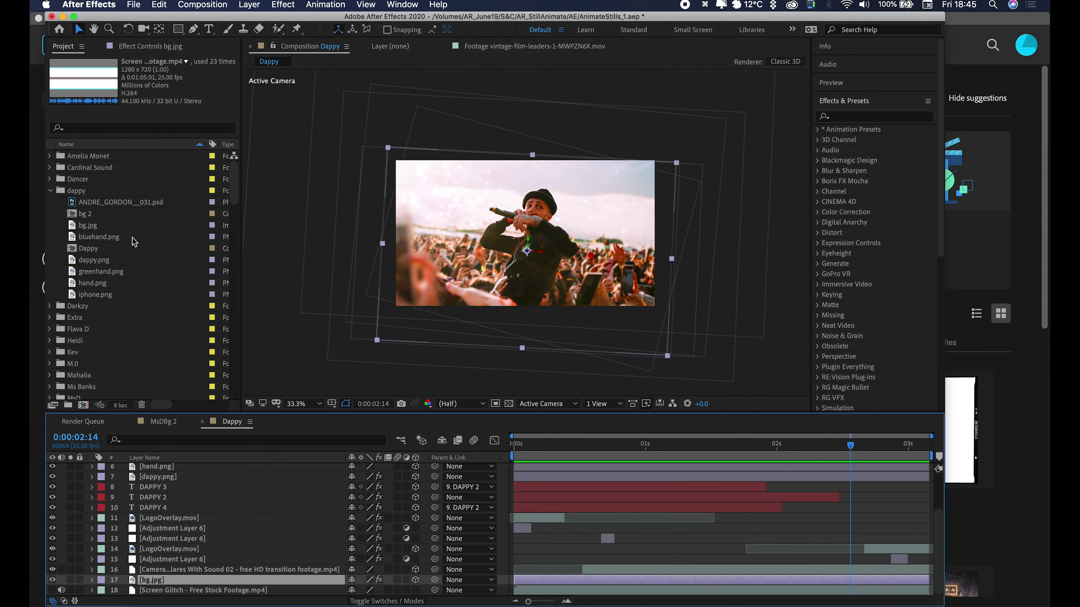
left_click(95, 226)
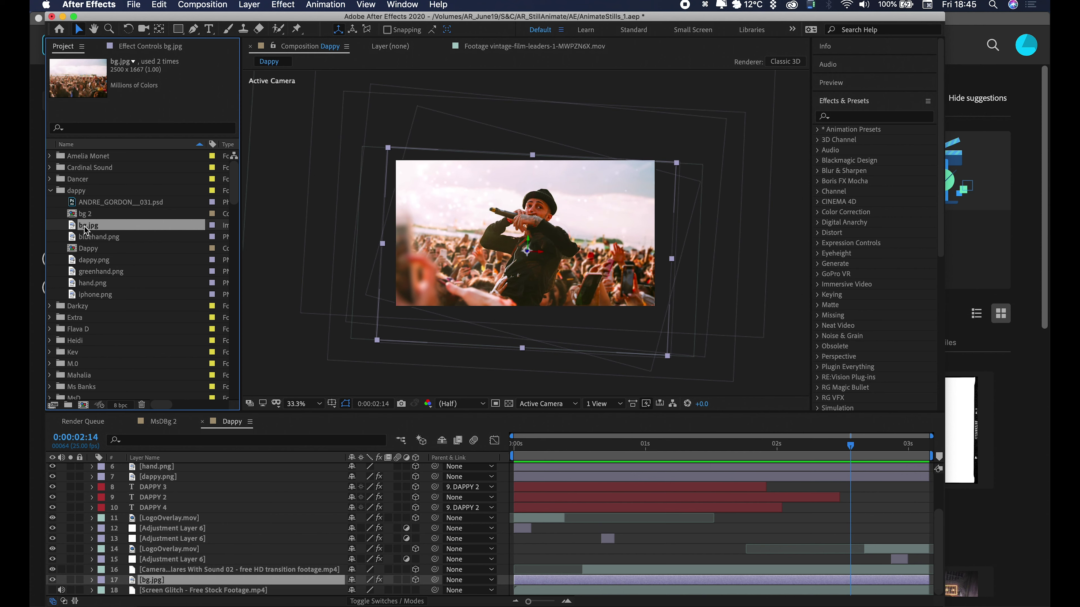
left_click_drag(91, 230, 83, 407)
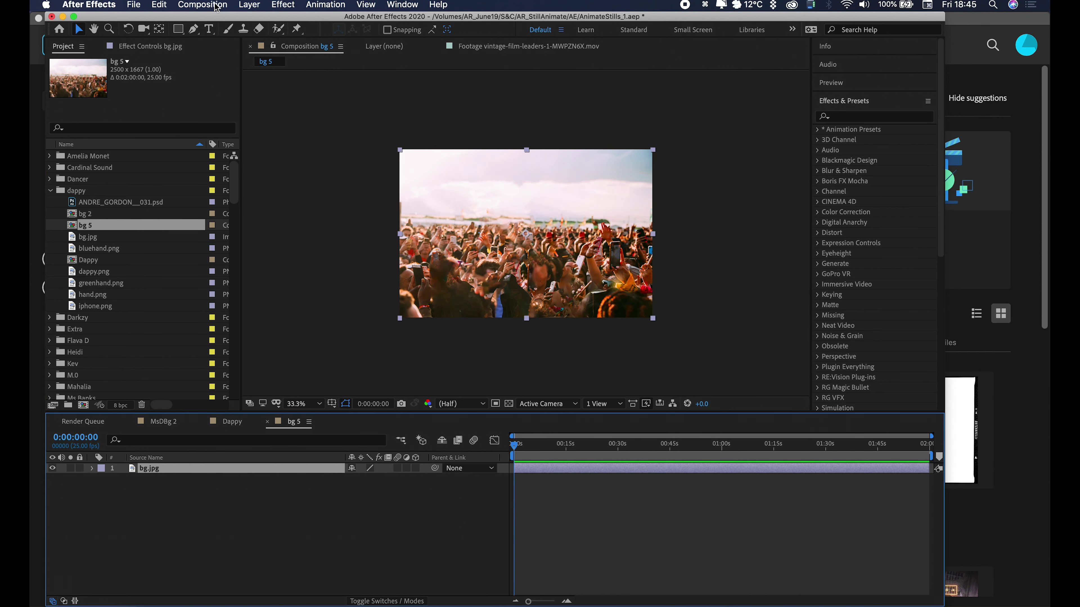
Set the bg 5 composition's size to 1920 x 1080 px in its Composition Settings
left_click(207, 5)
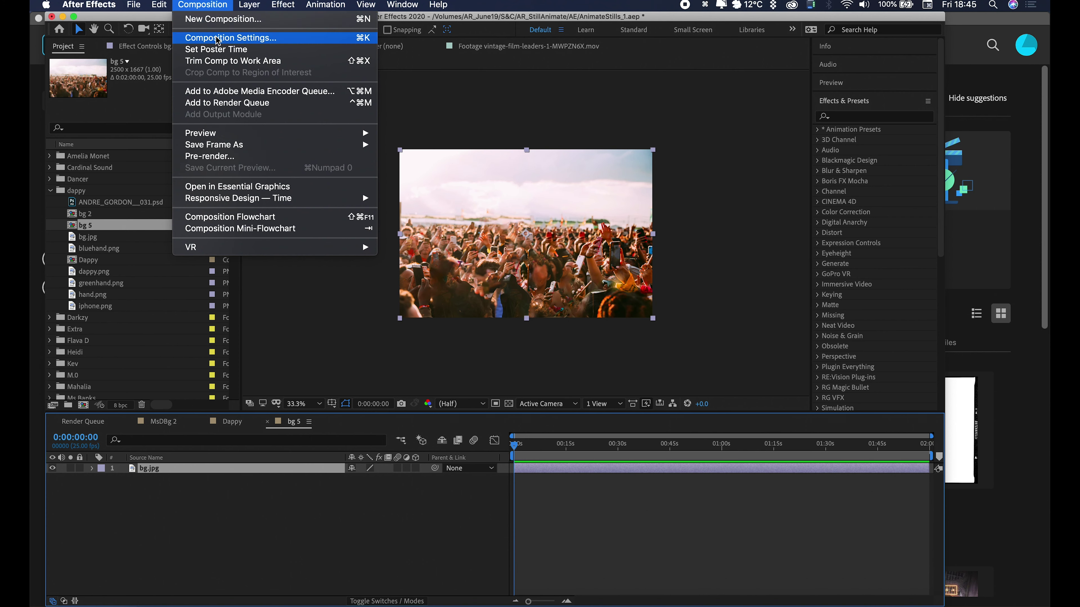
left_click(226, 38)
left_click(113, 156)
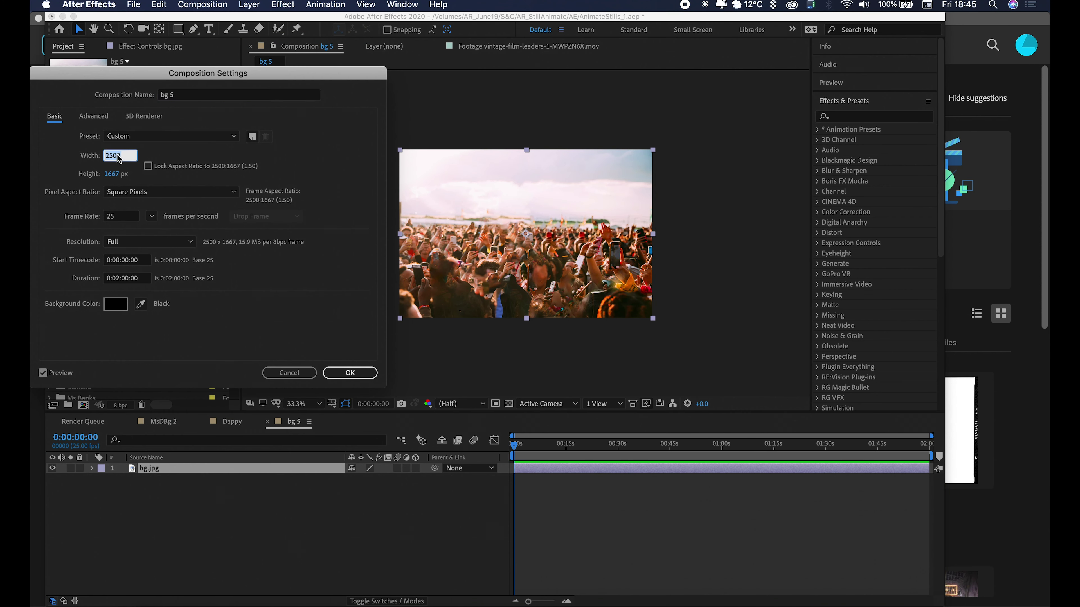
type("1920")
key("Tab")
type("1080")
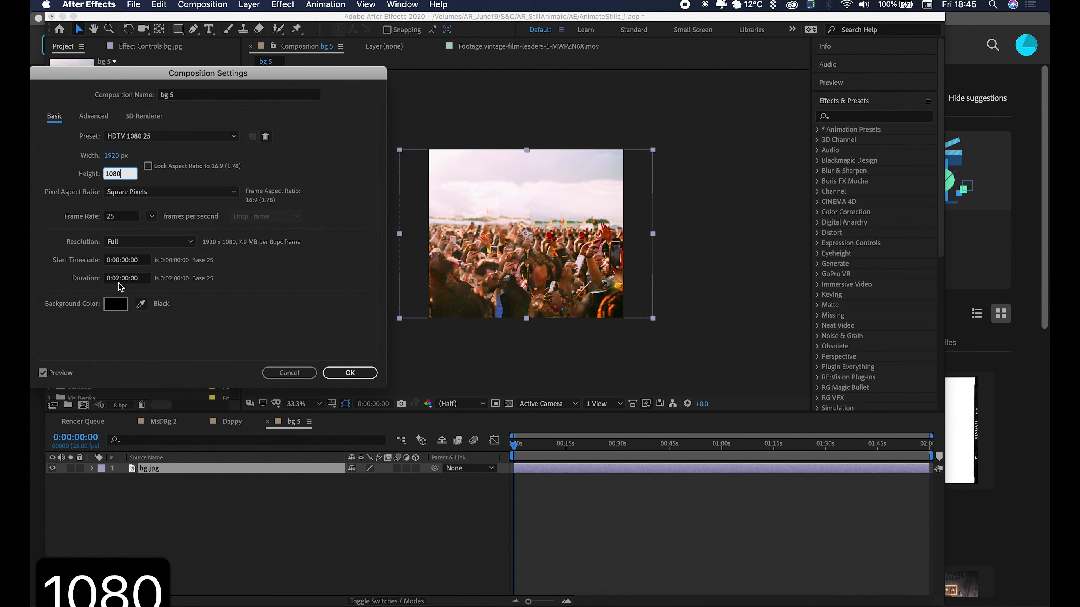
Set the composition's duration to 0:00:05:00 and apply the settings
left_click(121, 278)
key("Left")
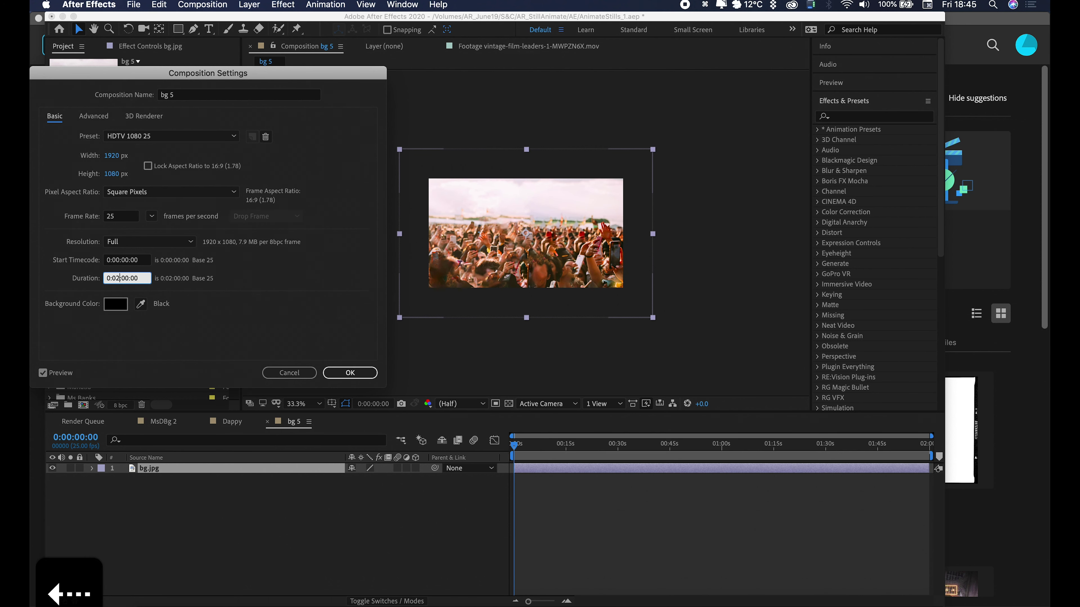
key("BackSpace")
type("0")
key("Down")
key("Down")
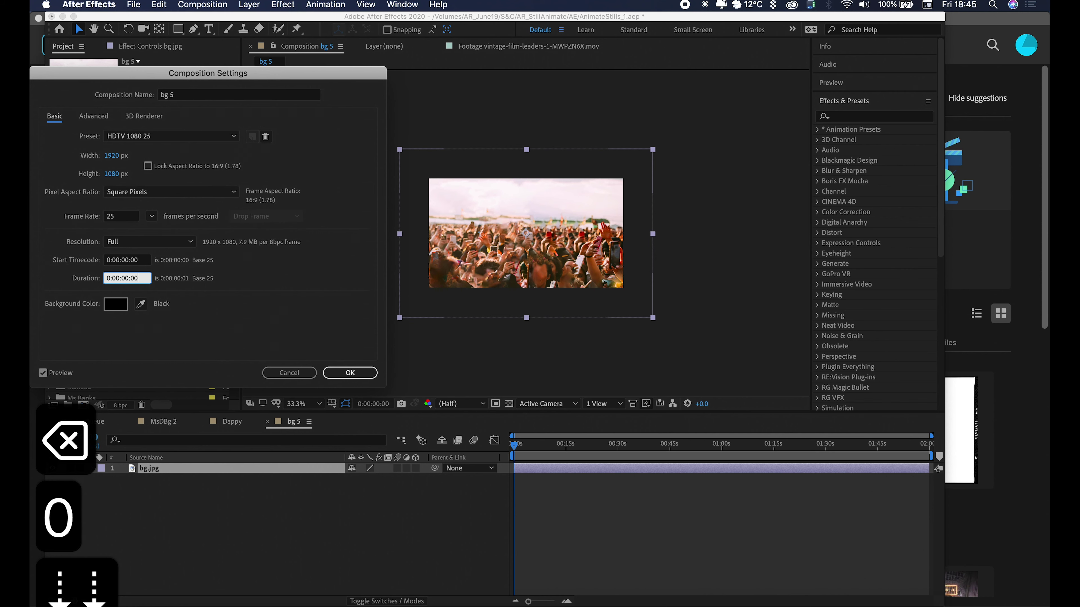
key("BackSpace")
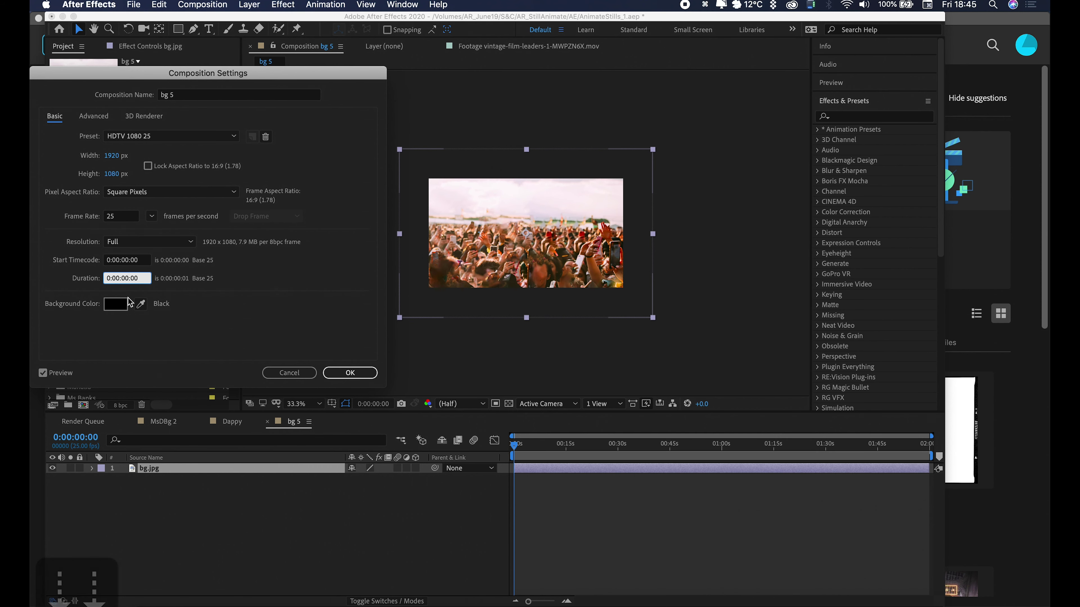
type("5")
left_click(364, 369)
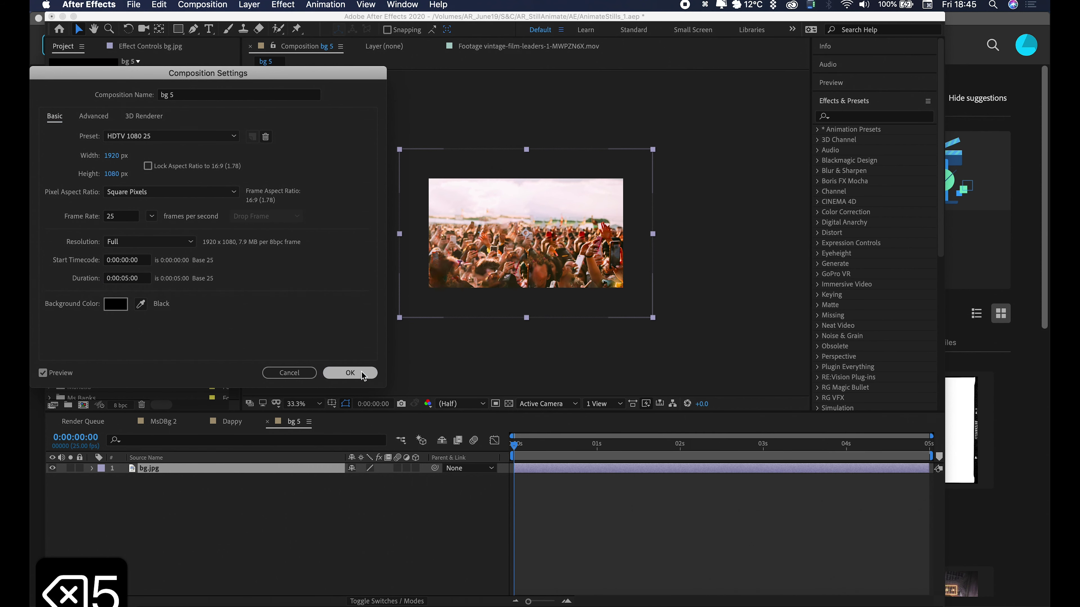
left_click(219, 533)
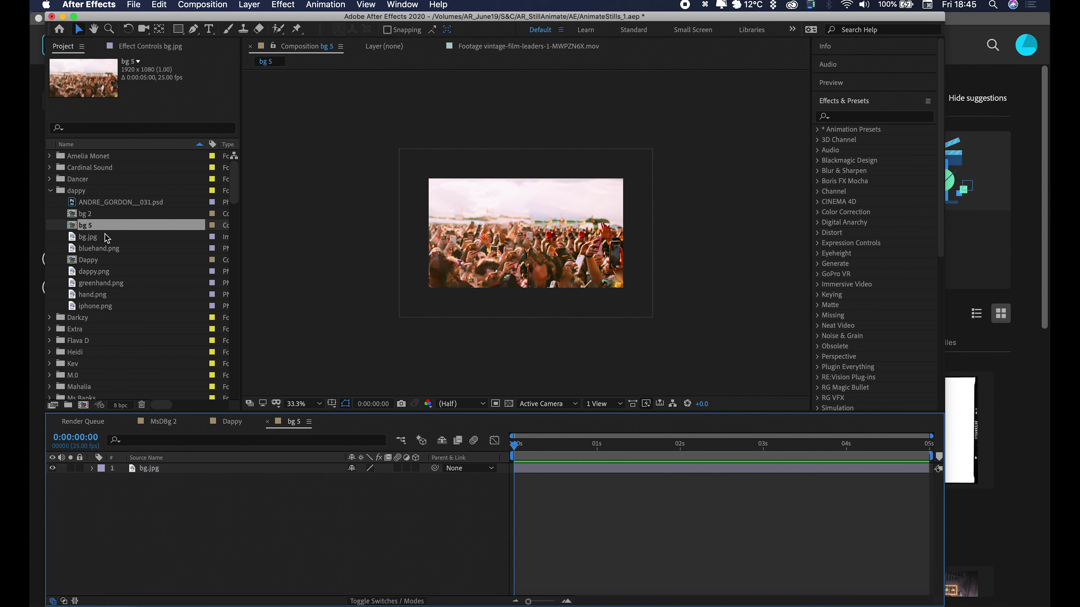
Stack greenhand.png, bluehand.png, hand.png, iphone.png and dappy.png above bg.jpg in the bg 5 composition, in that order from the front
left_click(91, 237)
left_click_drag(97, 279, 157, 513)
key("period")
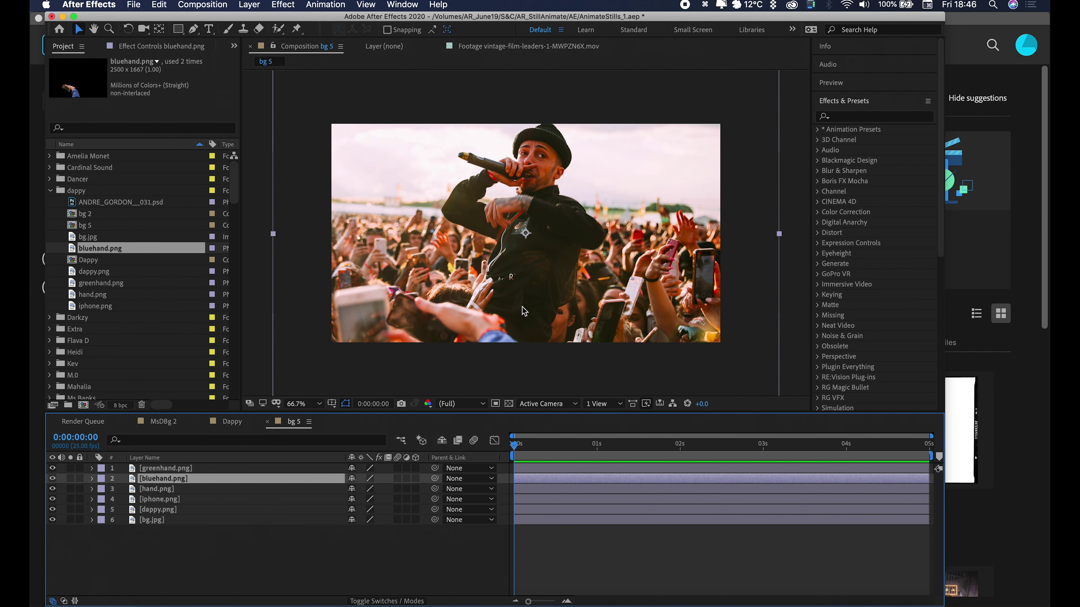
key("comma")
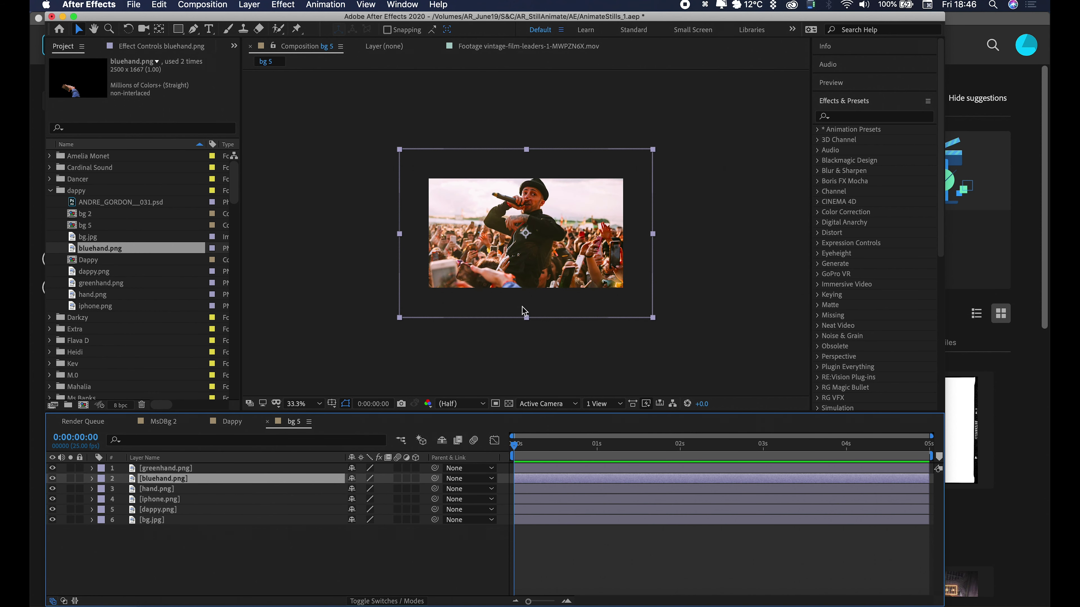
Make all six image layers, from greenhand.png to bg.jpg, 3D layers
left_click(231, 469)
left_click(216, 519, "shift")
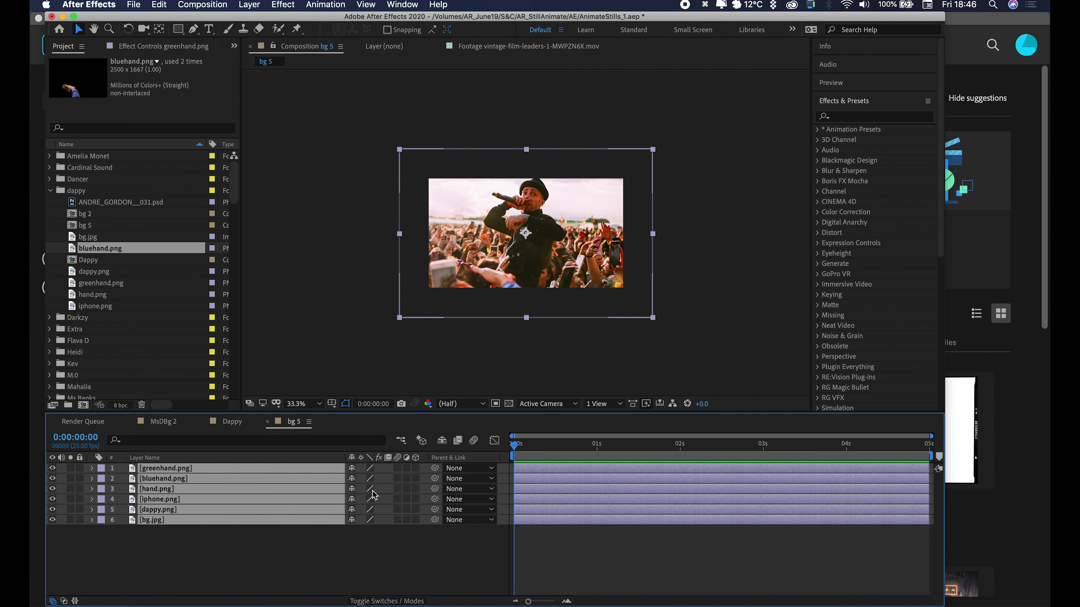
left_click(417, 468)
left_click(225, 557)
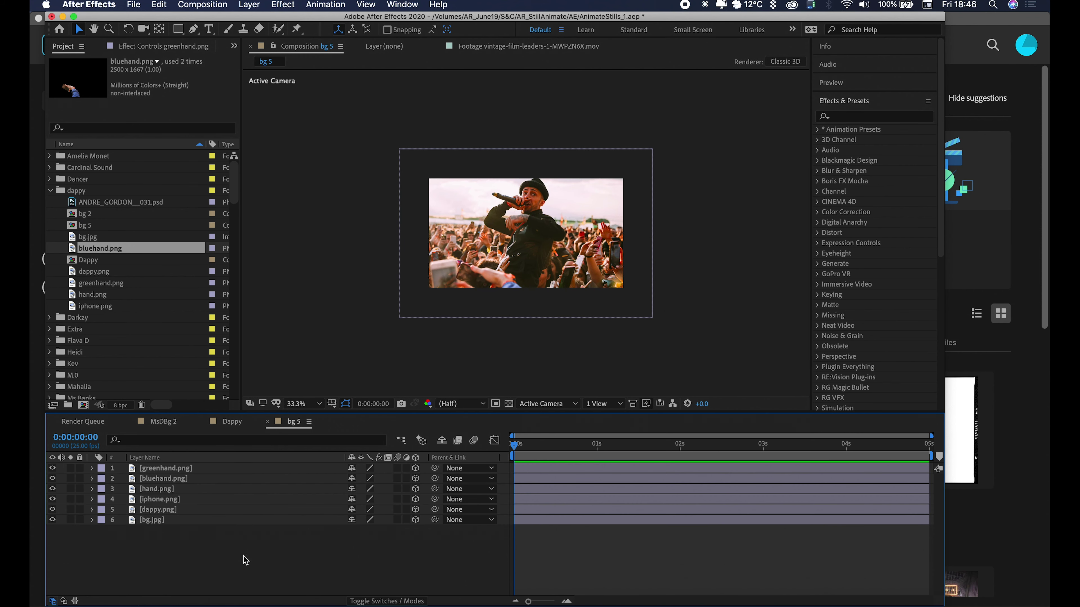
Add a new camera layer to the composition
right_click(246, 560)
mouse_move(319, 474)
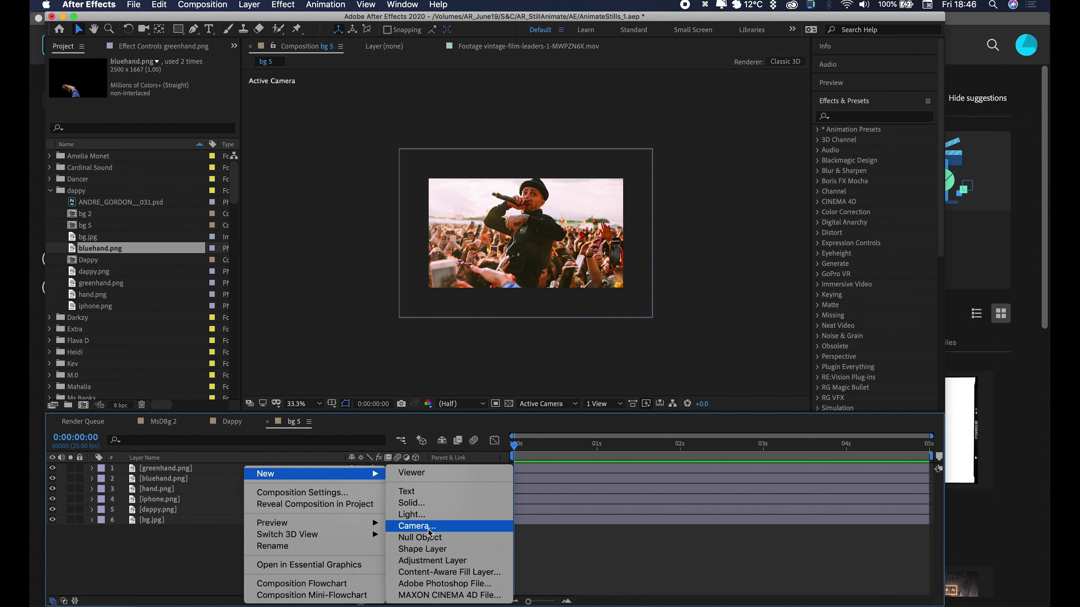
left_click(426, 519)
left_click(450, 355)
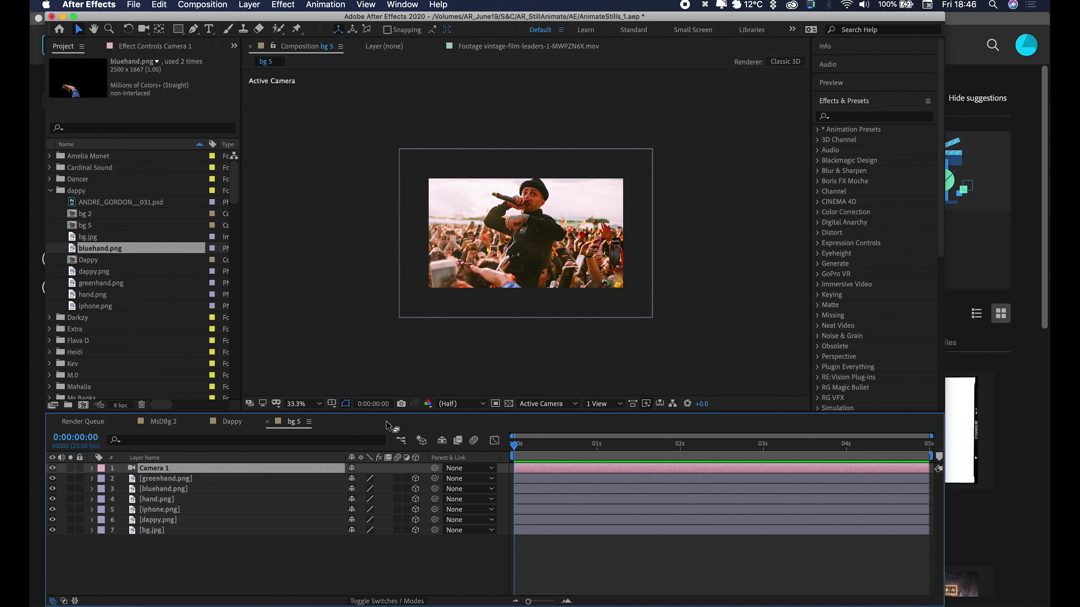
Set the camera layer's Auto-Orientation to Off
right_click(164, 470)
mouse_move(255, 347)
left_click(399, 540)
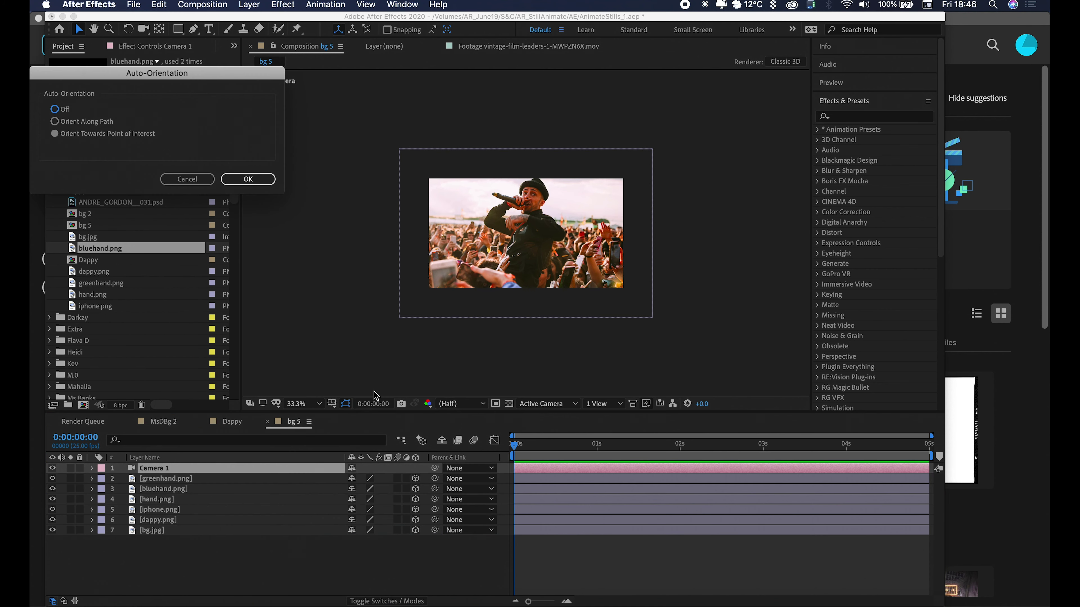
left_click(59, 110)
left_click(262, 184)
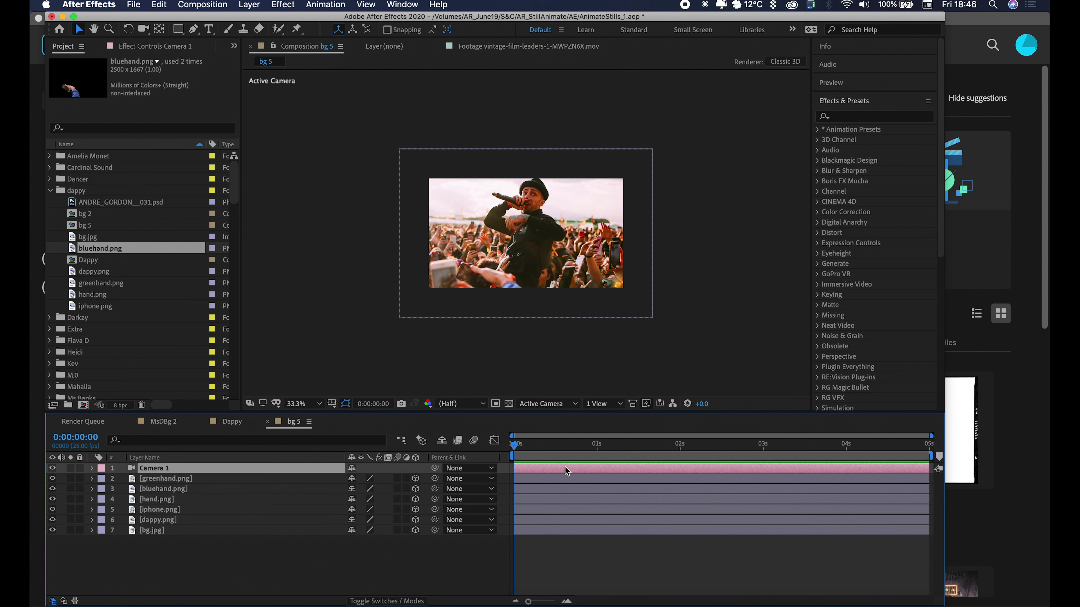
Show Camera 1's Position and pull the camera back to a Z position of -8020
key("p")
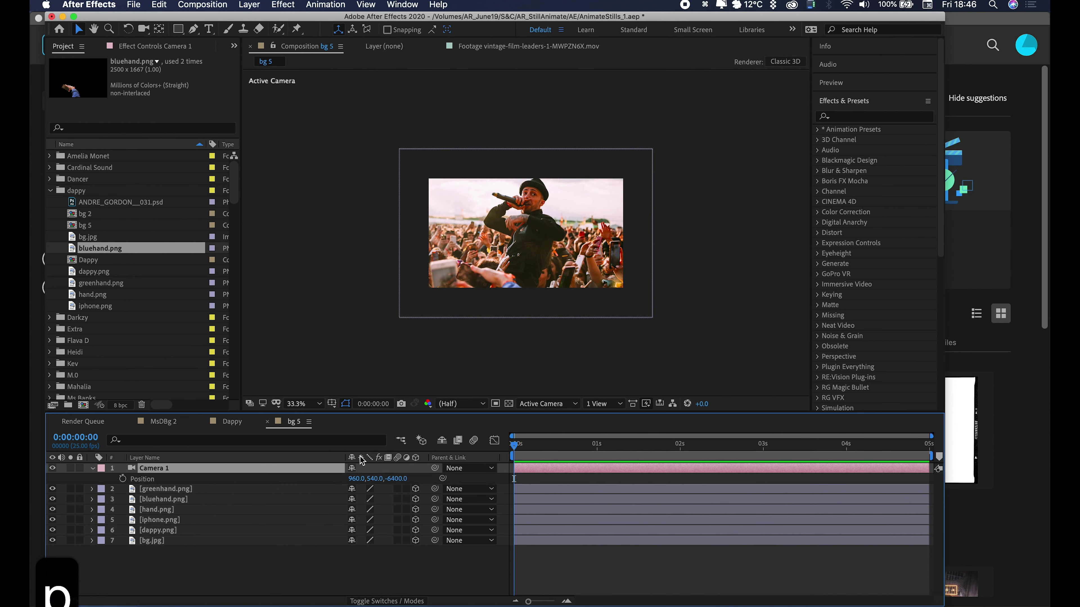
left_click_drag(397, 479, 305, 477)
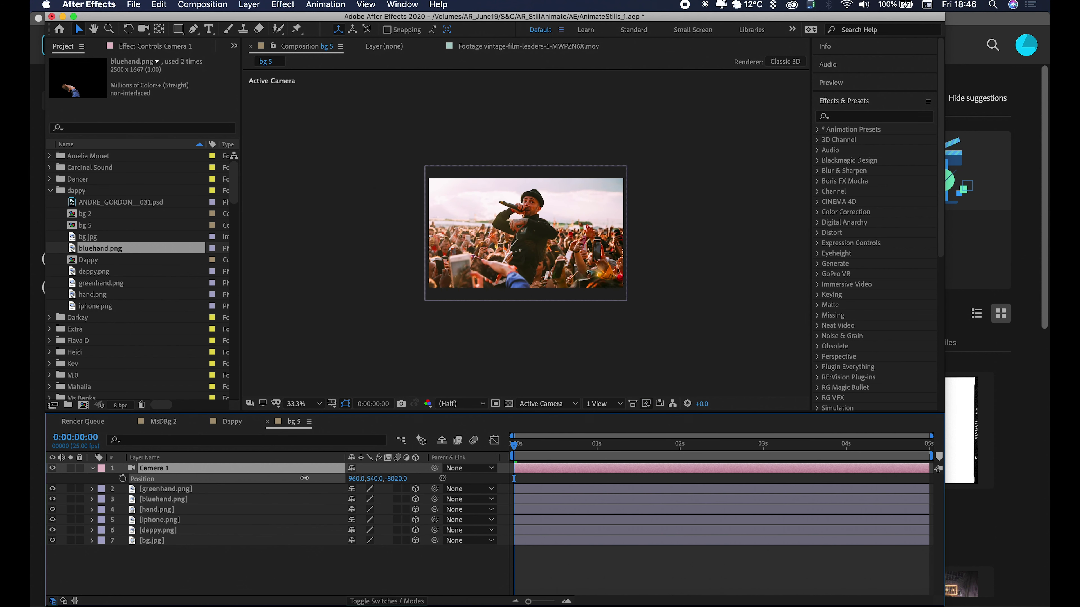
key("period")
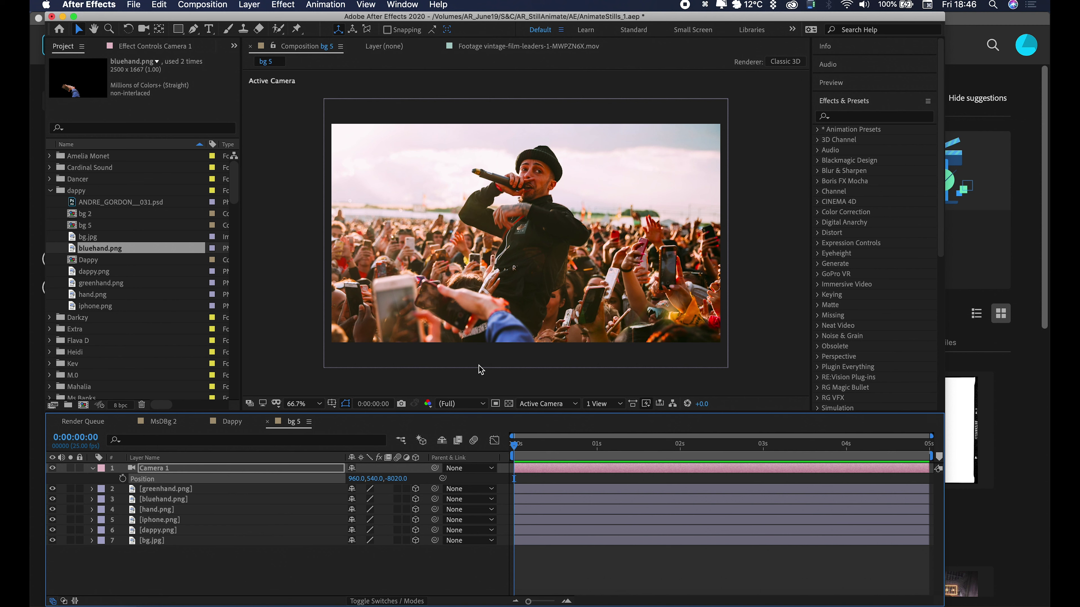
Push the bg.jpg layer back in depth by setting its Z position to 4000
left_click(151, 541)
key("p")
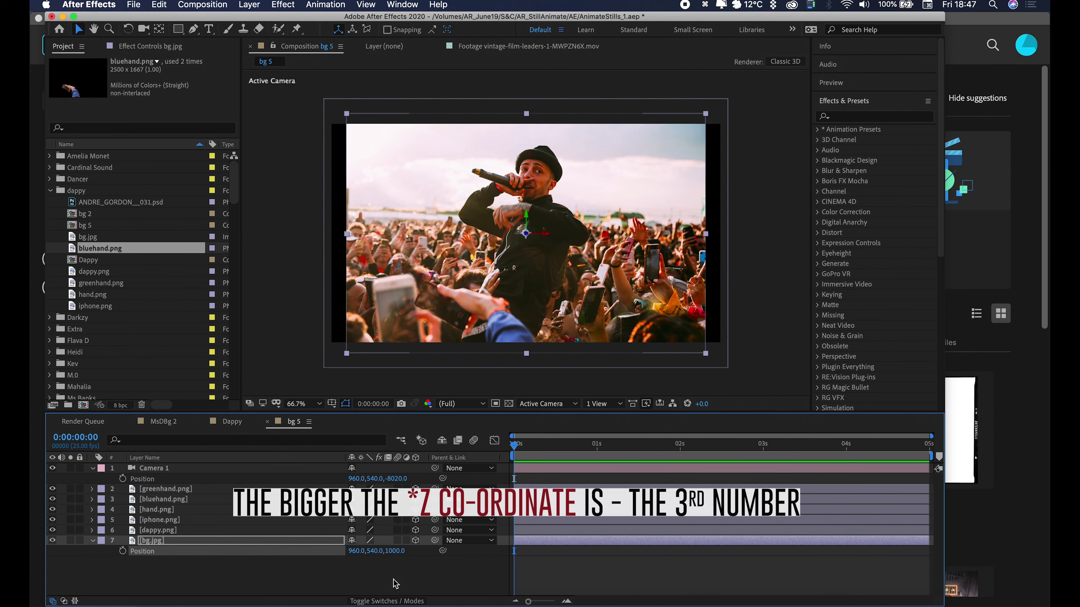
left_click(395, 550)
type("400")
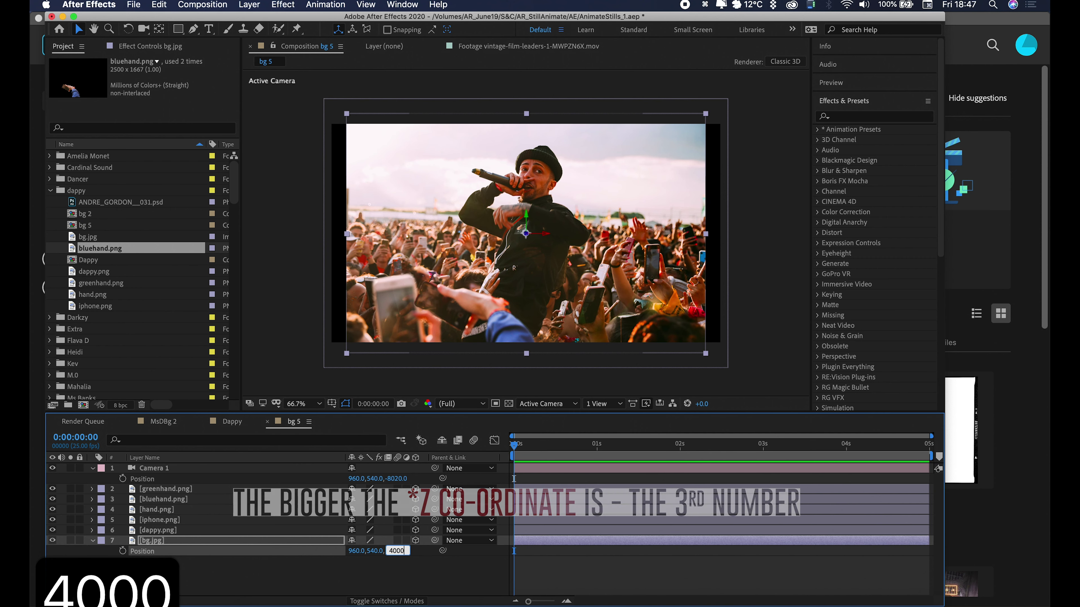
type("0")
key("Return")
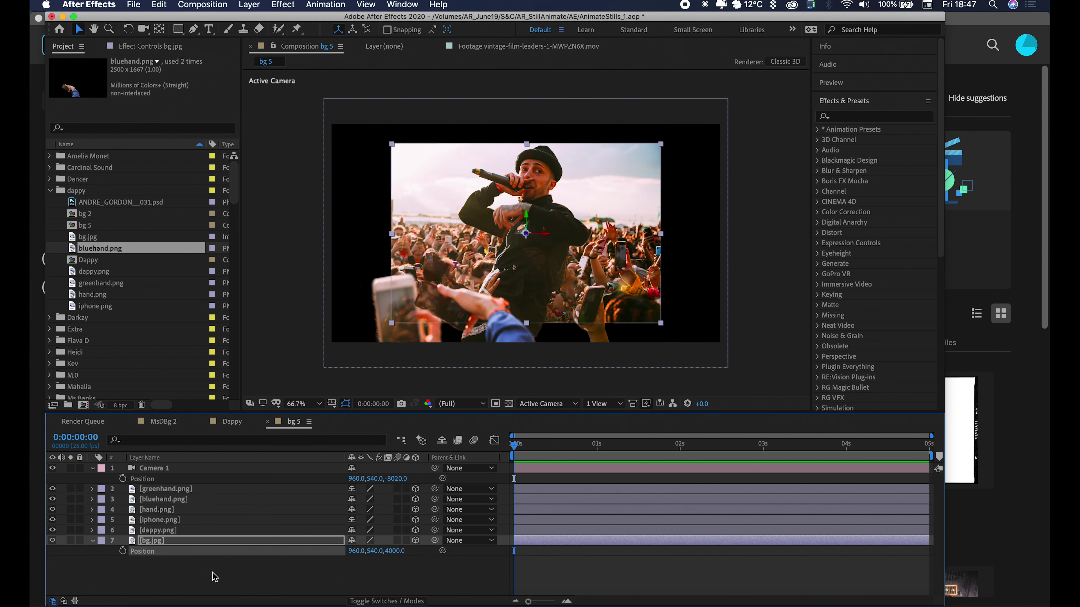
Scale the bg.jpg layer up to 146% so it fills the frame
key("s")
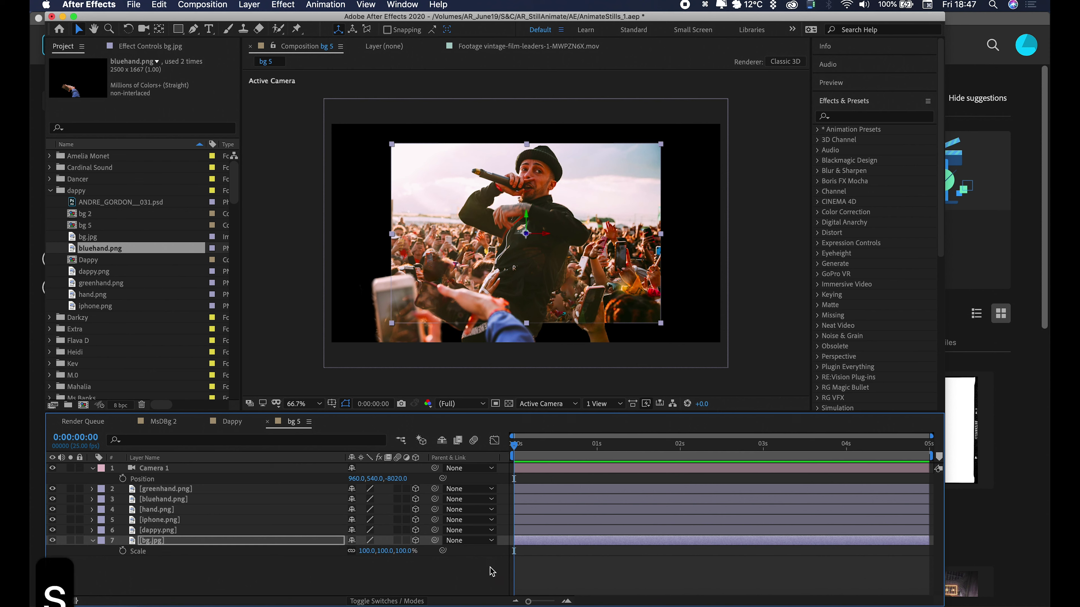
left_click_drag(408, 551, 548, 300)
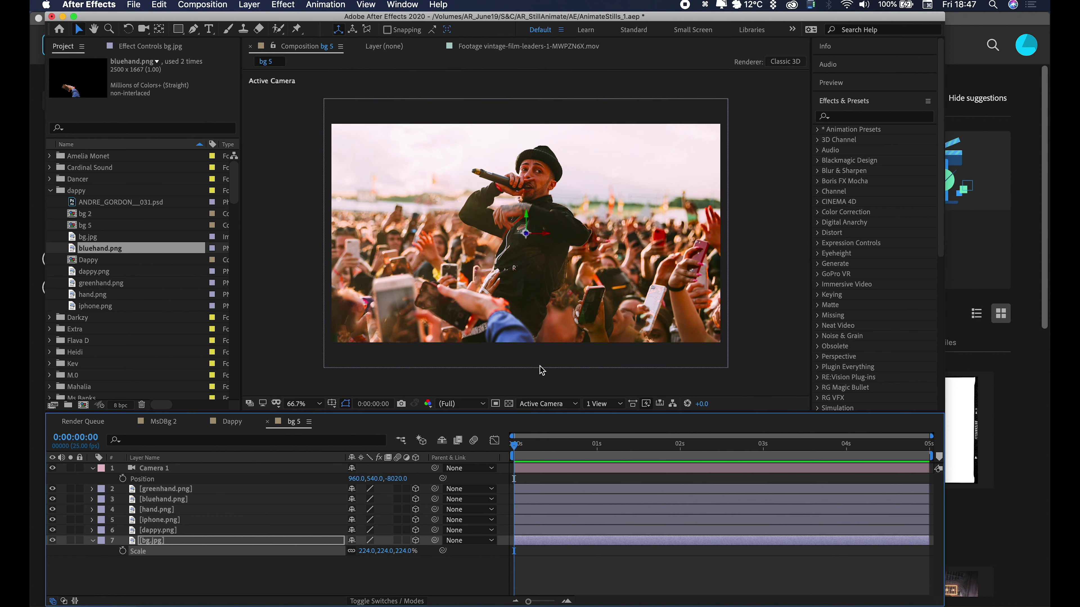
left_click_drag(404, 551, 362, 554)
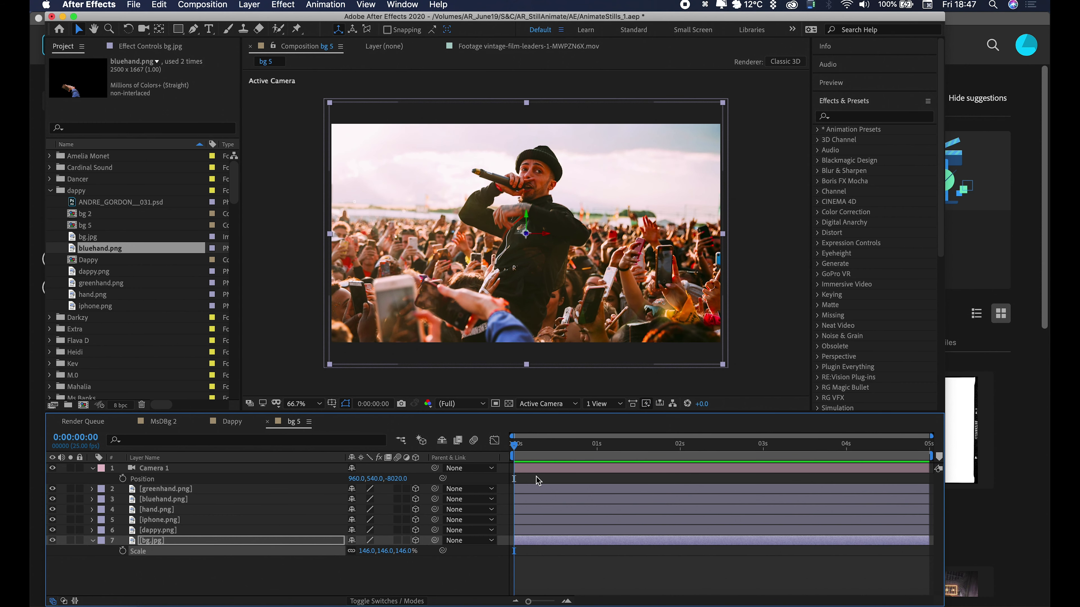
Show the composition in two horizontal views and examine the cutout, background and camera positions from the top
left_click(604, 404)
left_click(617, 430)
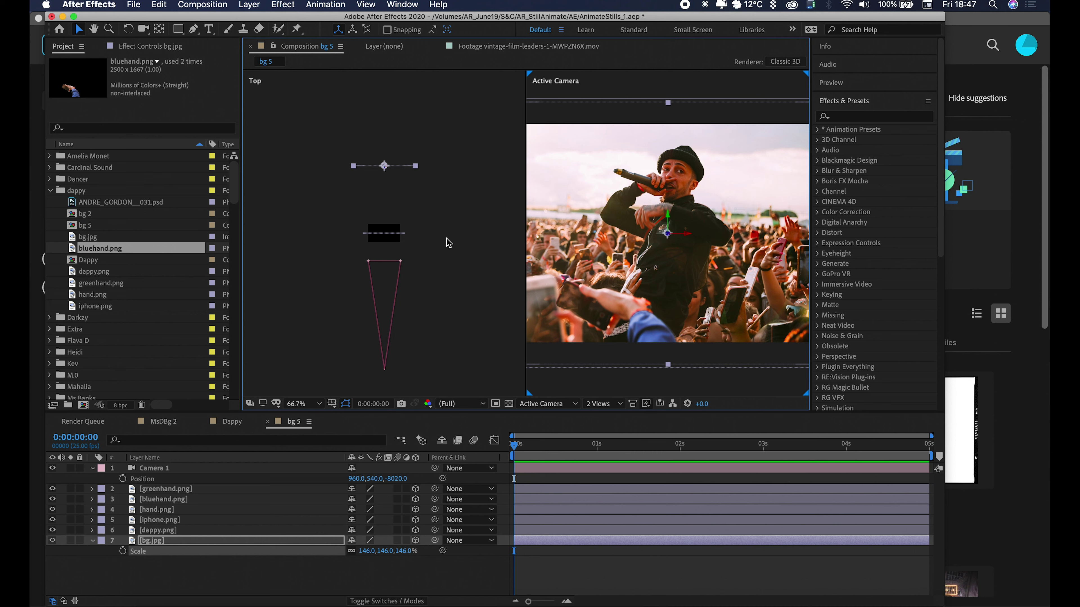
left_click(389, 238)
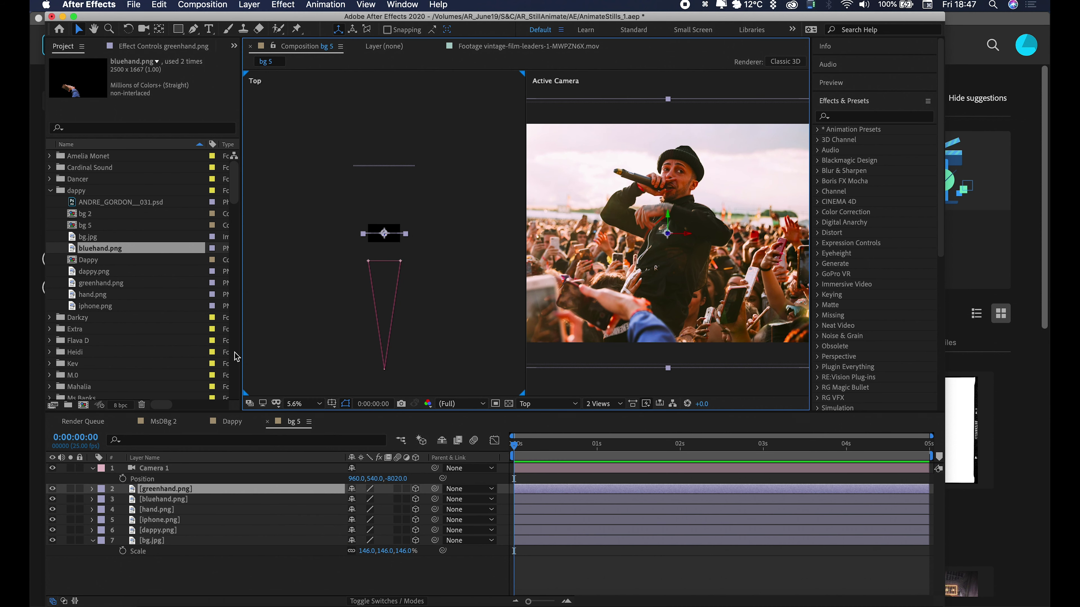
left_click(404, 168)
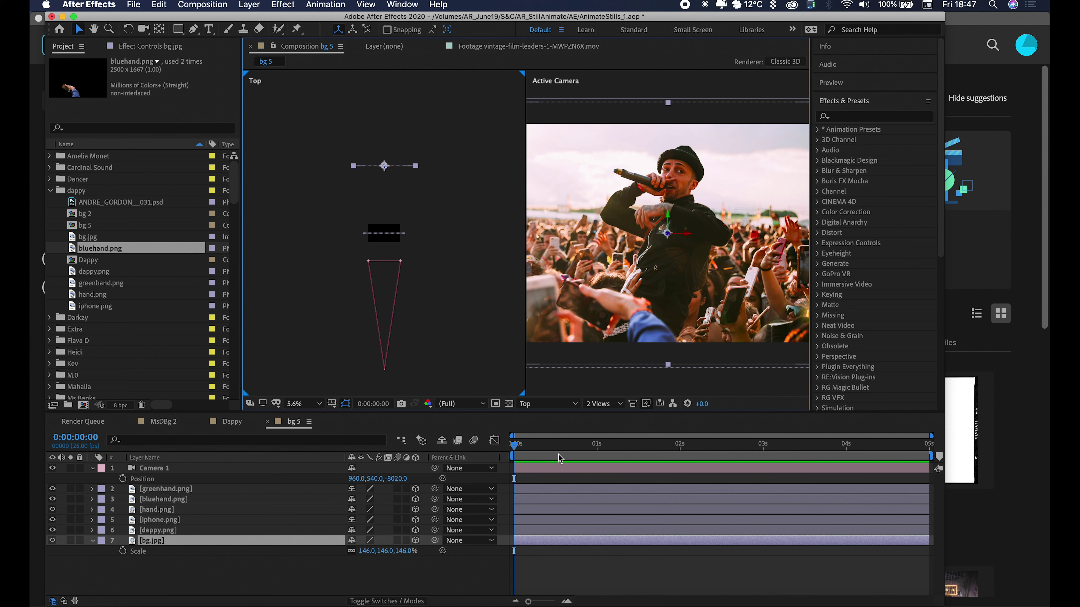
left_click(385, 370)
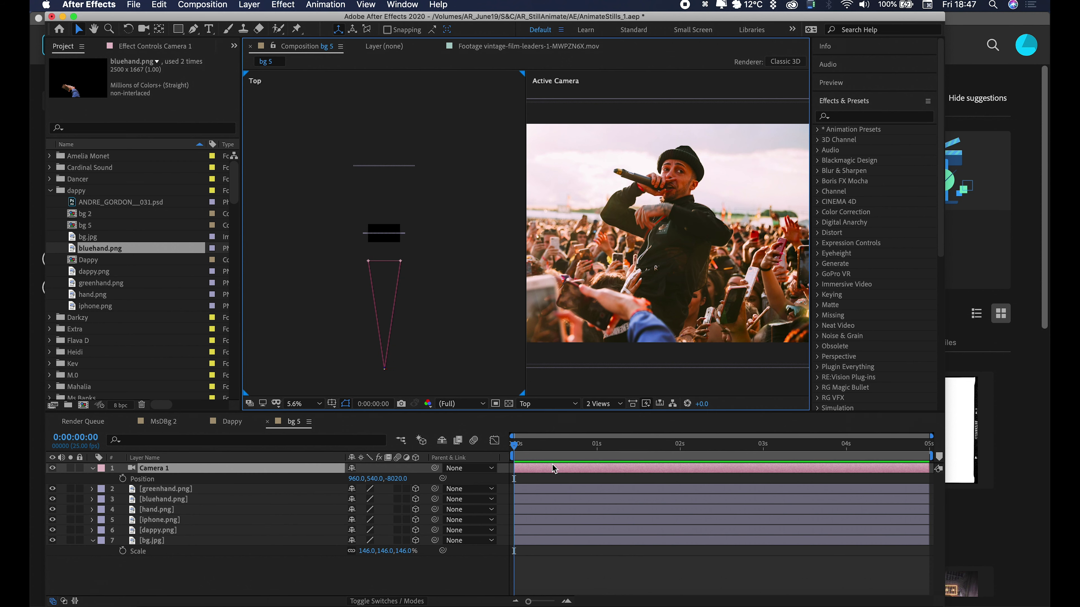
Pull Camera 1 slightly further back to a Z position of -8147
key("p")
key("p")
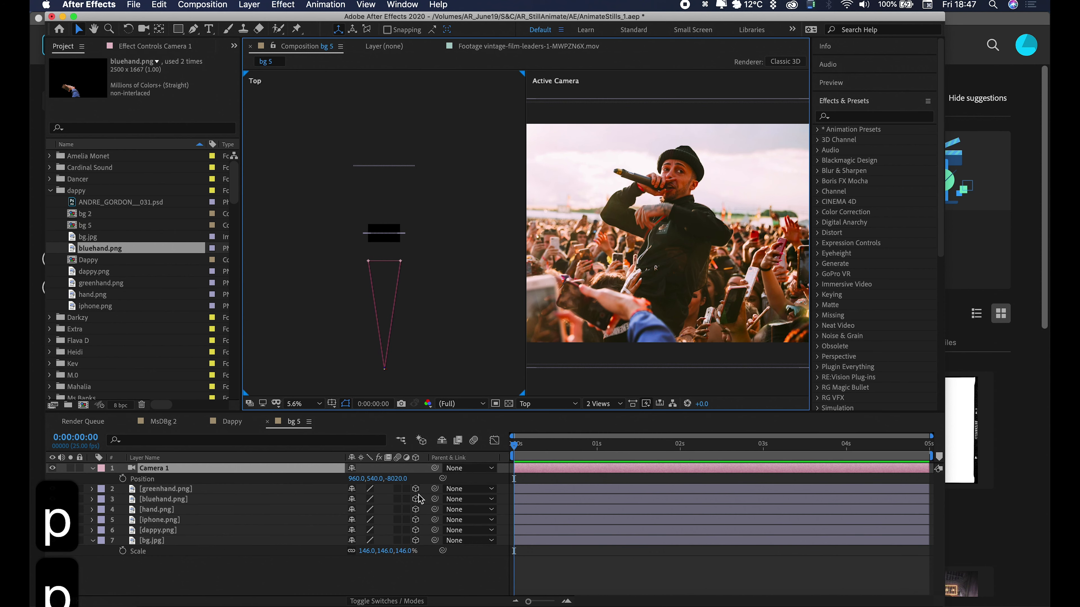
left_click_drag(396, 479, 291, 378)
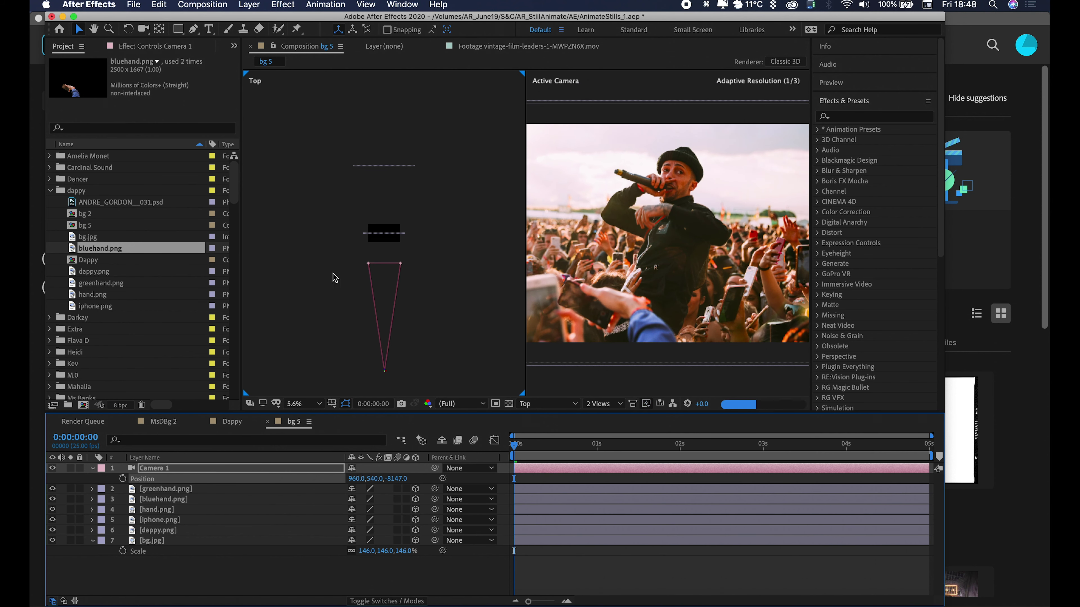
Compare the bg.jpg and greenhand.png layers in the top view and return to a single view
left_click(393, 168)
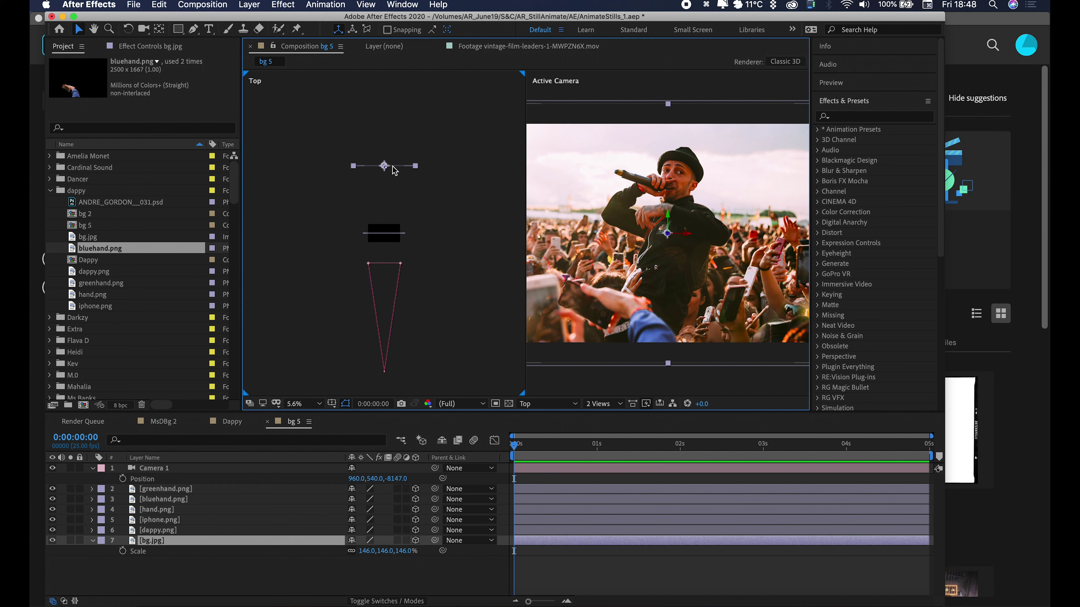
left_click(383, 240)
left_click(390, 237)
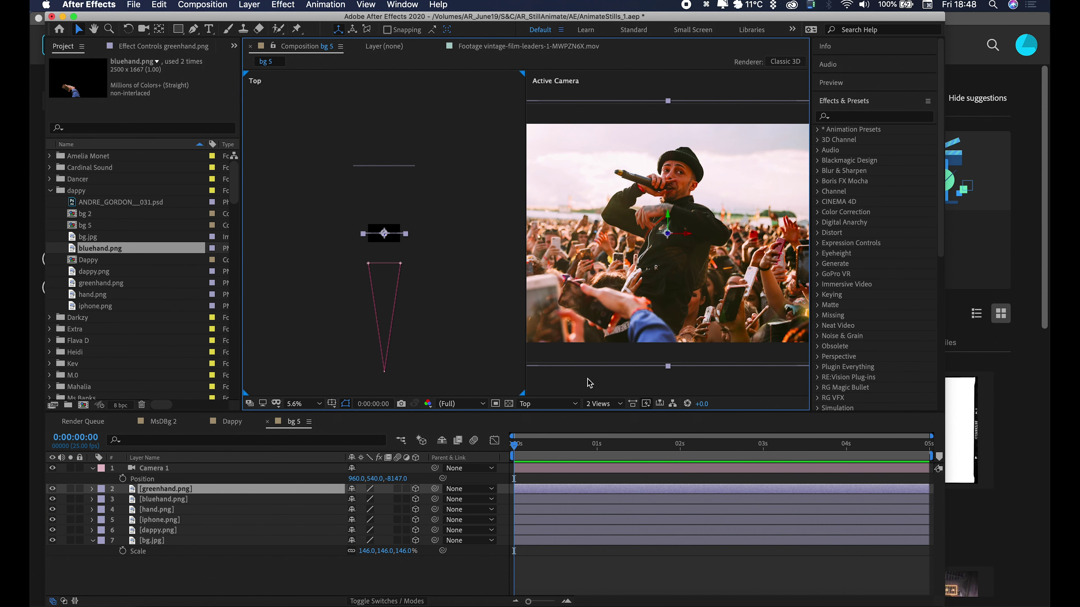
left_click(603, 403)
left_click(608, 418)
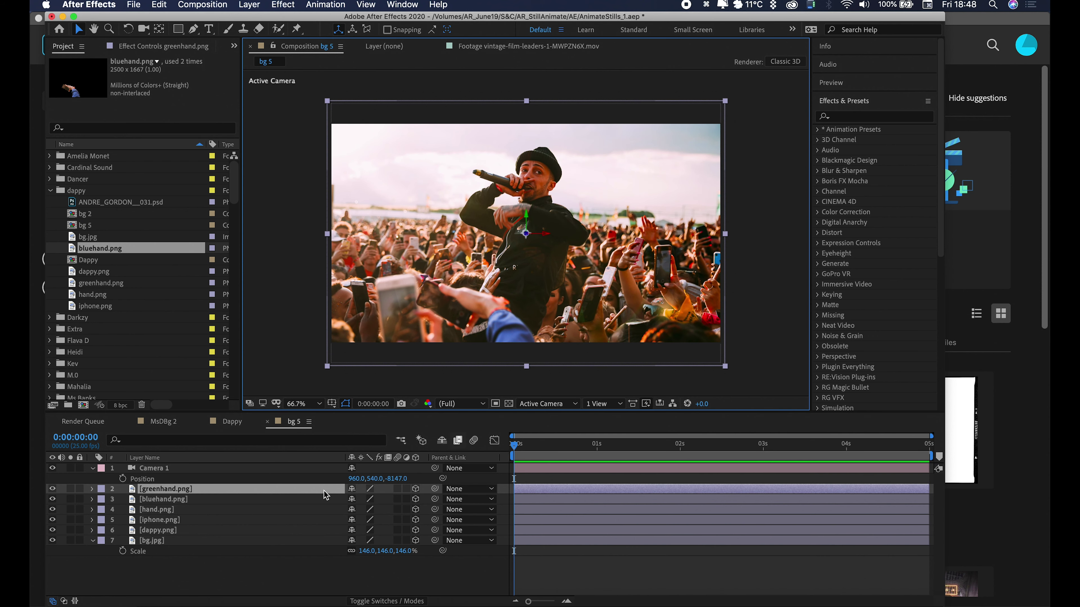
Reveal Position for dappy.png and hand.png, and set hand.png's Z position to -100
left_click(231, 531)
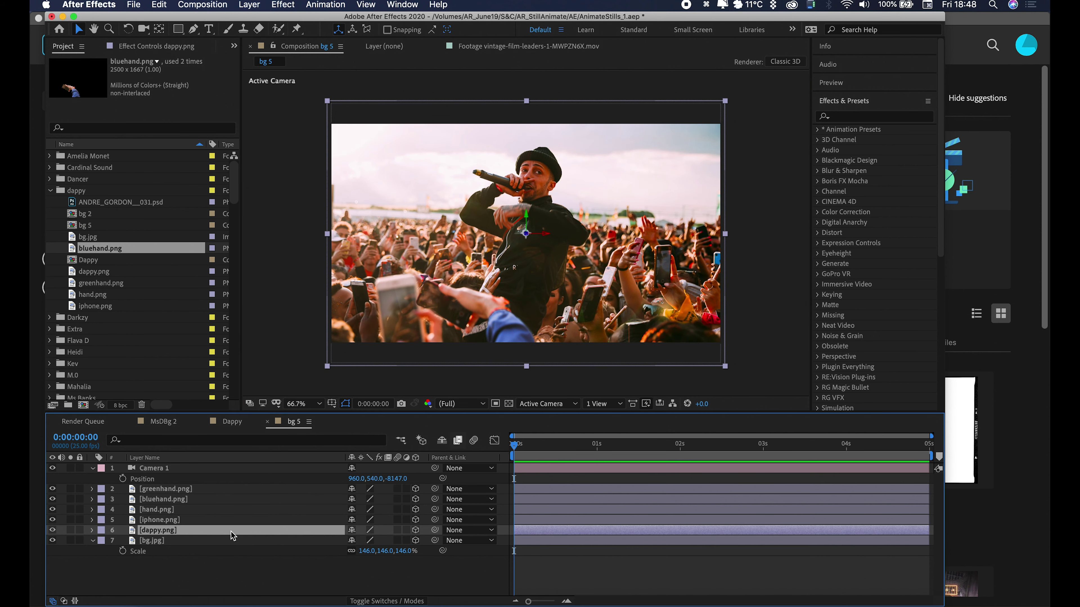
key("p")
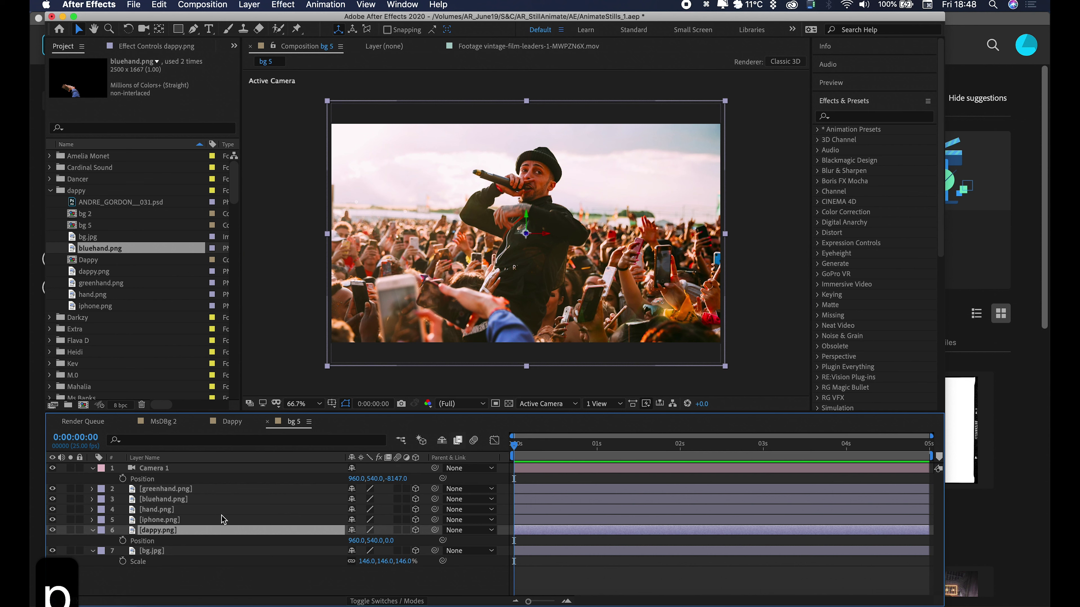
left_click(223, 510)
key("p")
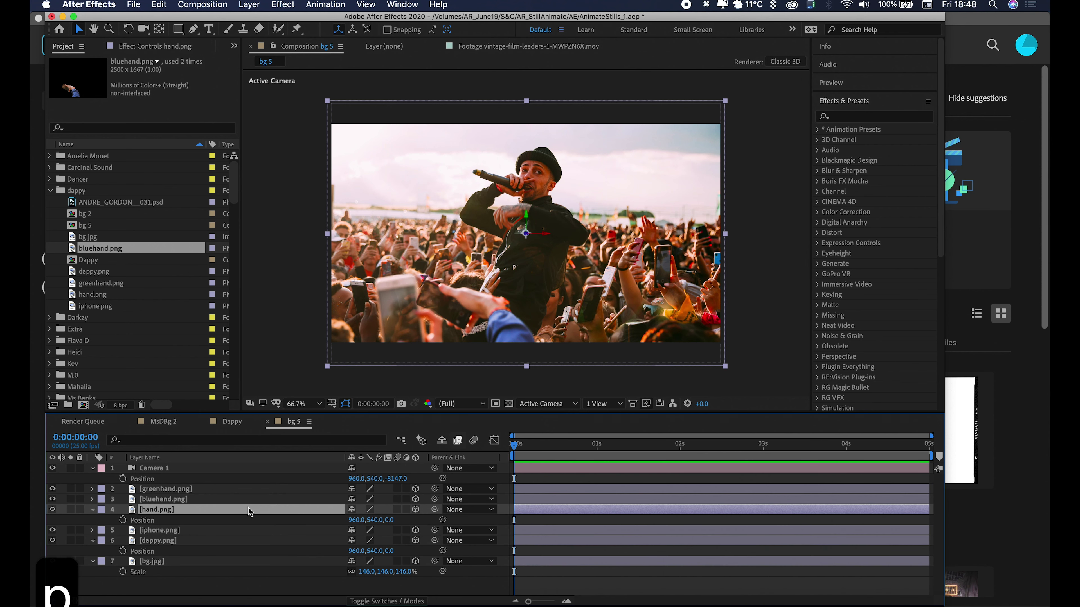
left_click(393, 519)
type("-100")
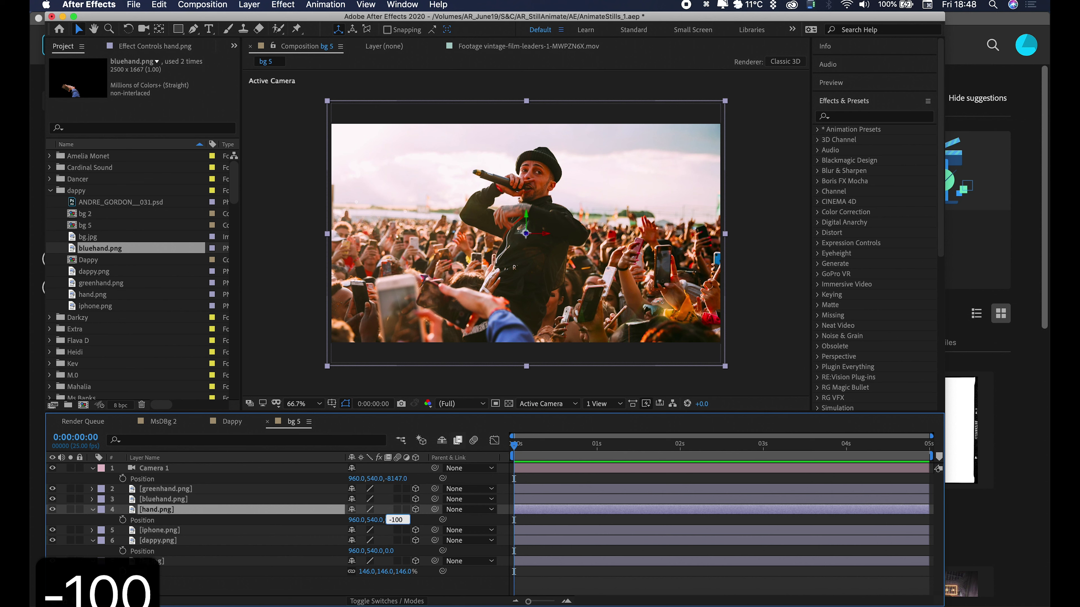
key("Return")
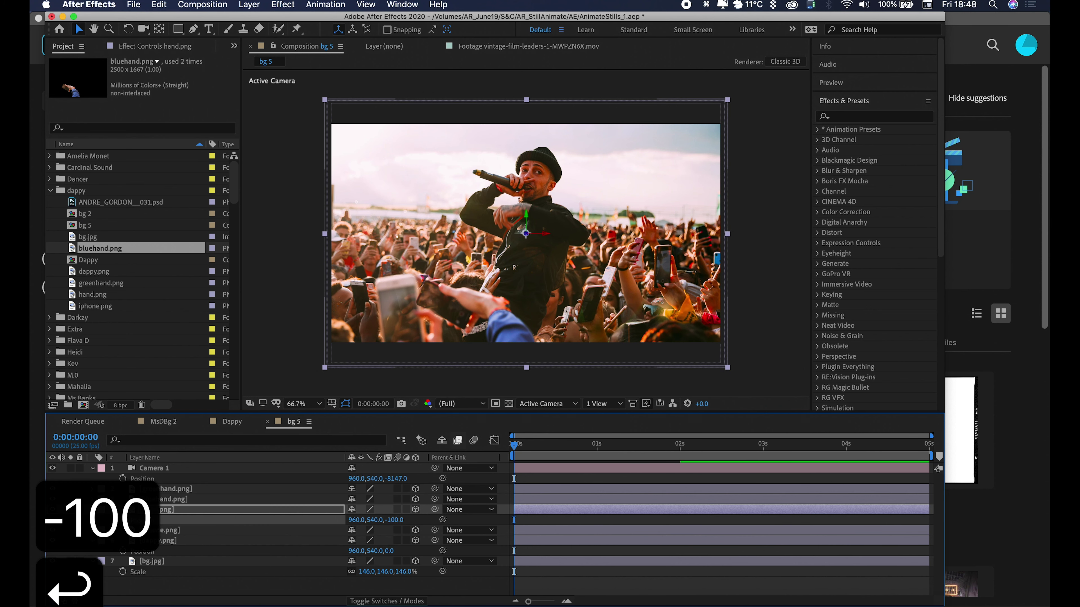
Move greenhand.png below bluehand.png in the layer stack and set its Z position to -1000
left_click_drag(199, 489, 189, 505)
key("p")
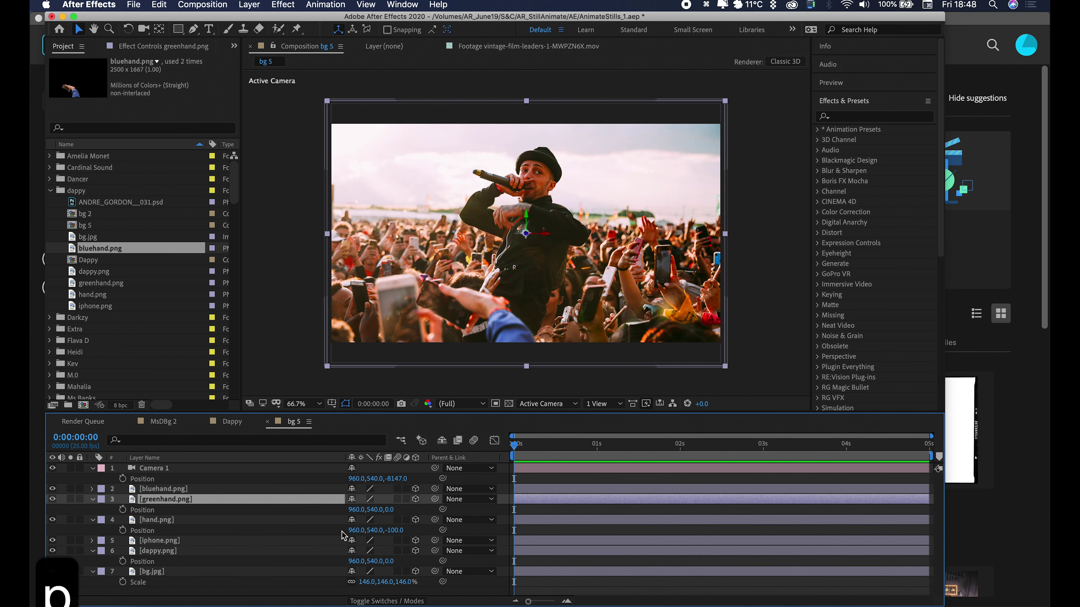
left_click(393, 509)
type("-1000")
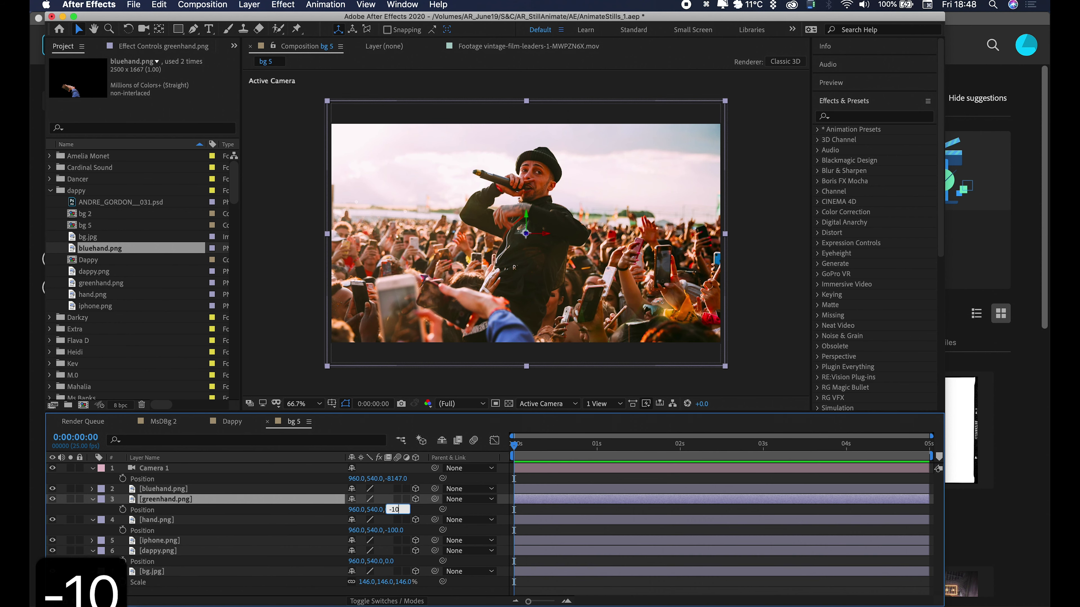
key("Return")
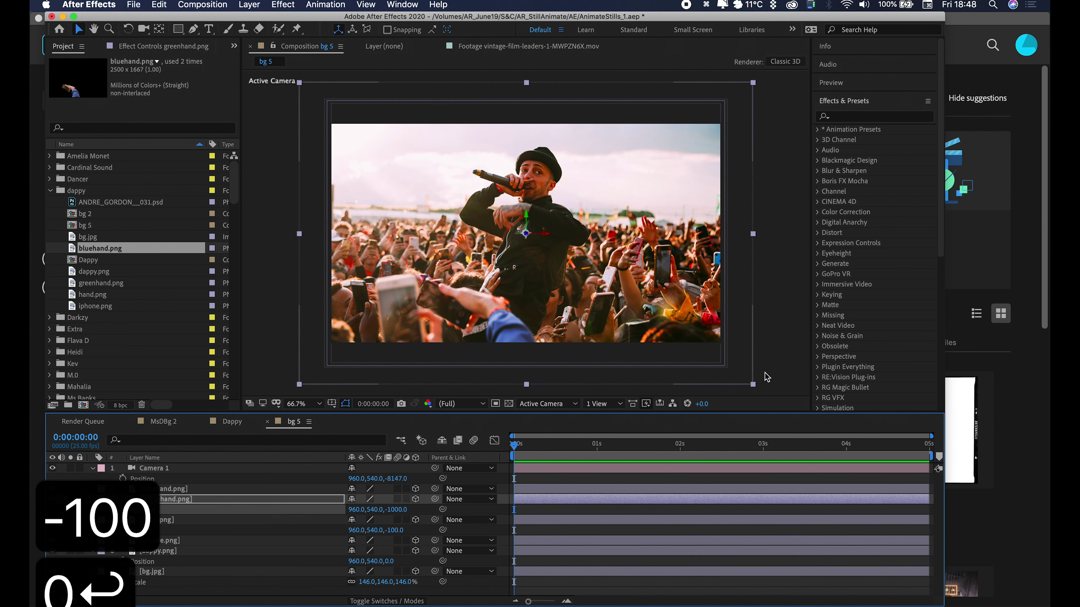
Set the bluehand.png layer's Z position to -1500
left_click(217, 491)
key("p")
left_click(394, 499)
type("-1500")
key("Return")
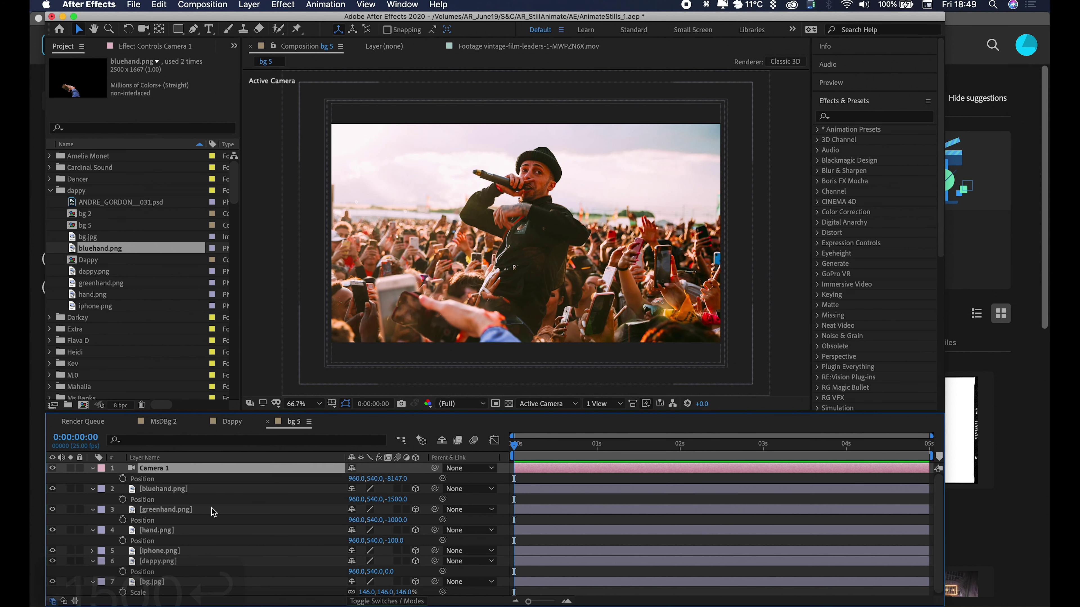
Move iphone.png directly below Camera 1 in the layer stack and set its Z position to -2000
left_click(195, 510)
left_click_drag(196, 546, 299, 477)
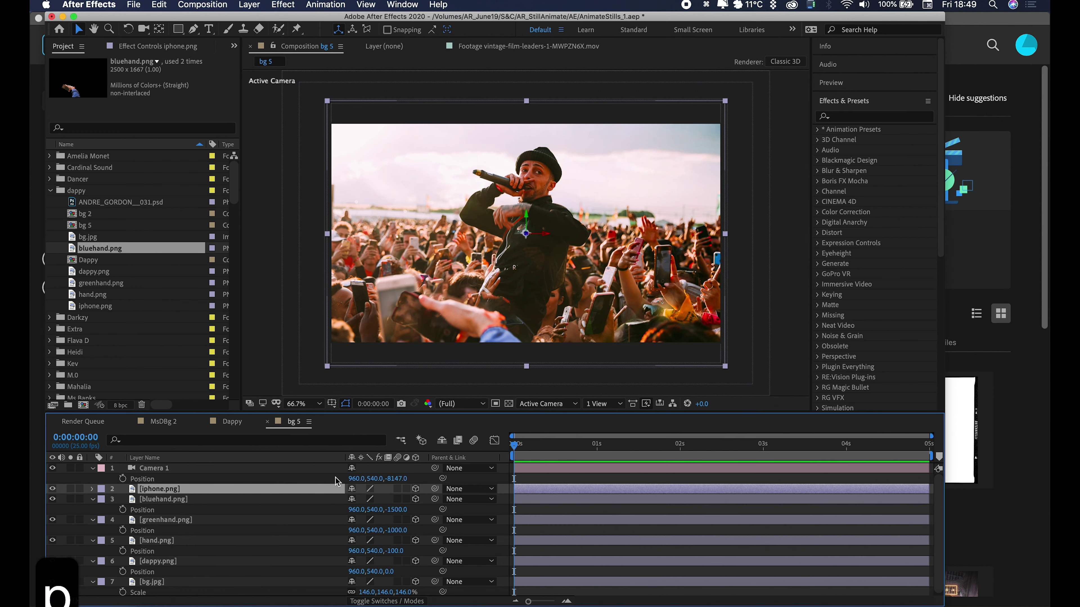
key("p")
left_click(396, 498)
type("-2000")
key("Return")
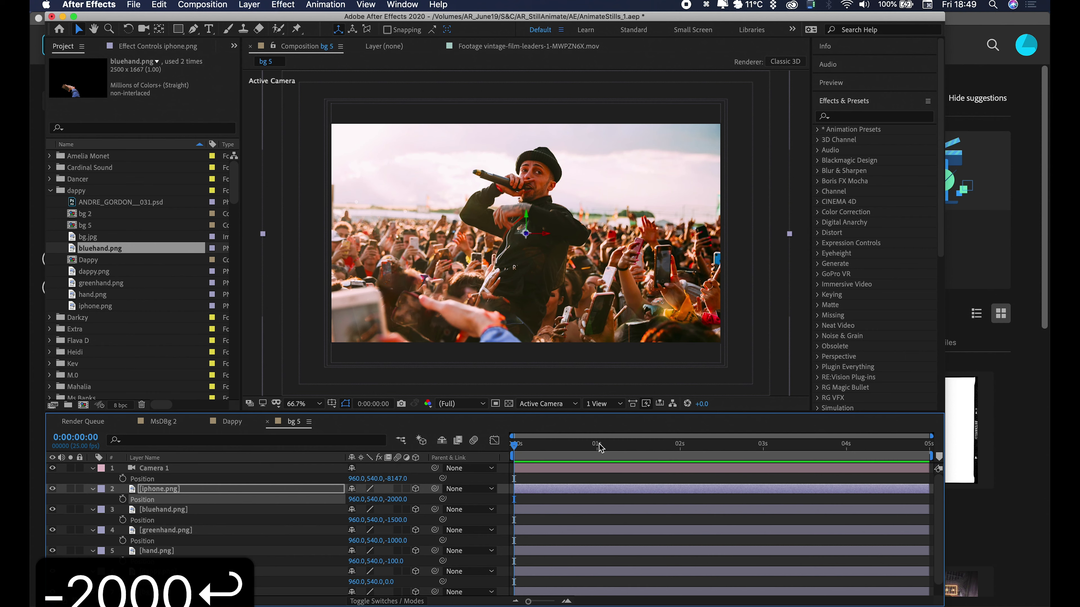
Show two horizontal views and examine the depth spacing of each image layer and the camera from the top
left_click(604, 404)
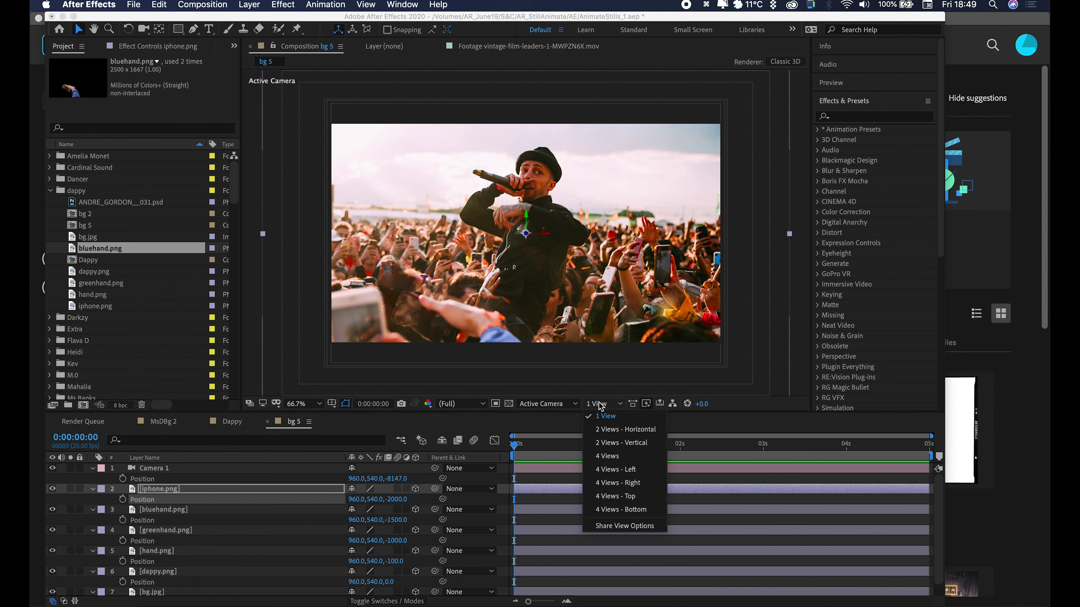
left_click(621, 430)
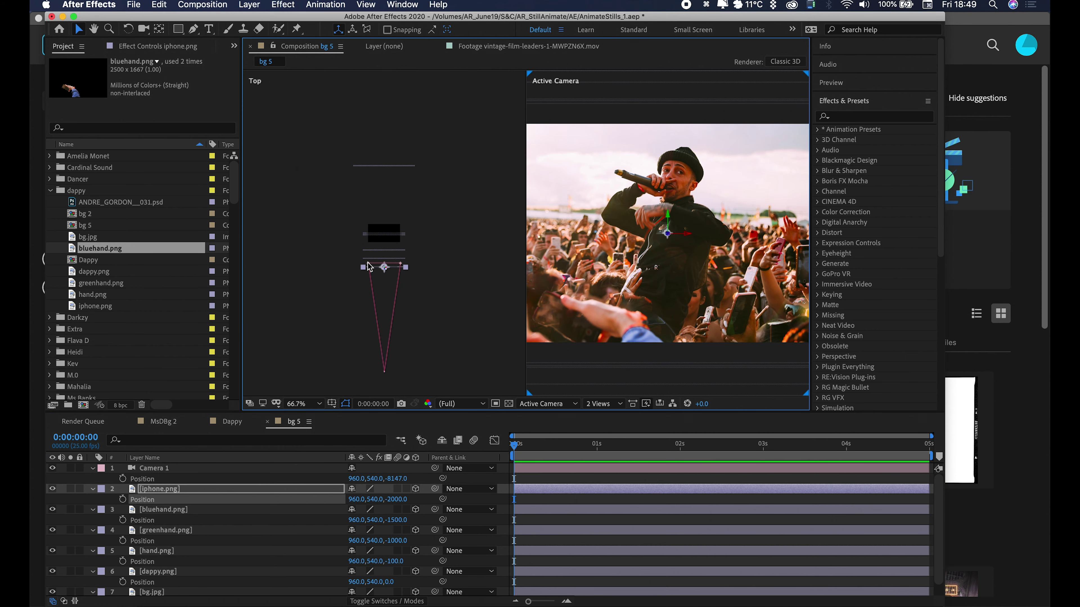
scroll(368, 267, "up", 8)
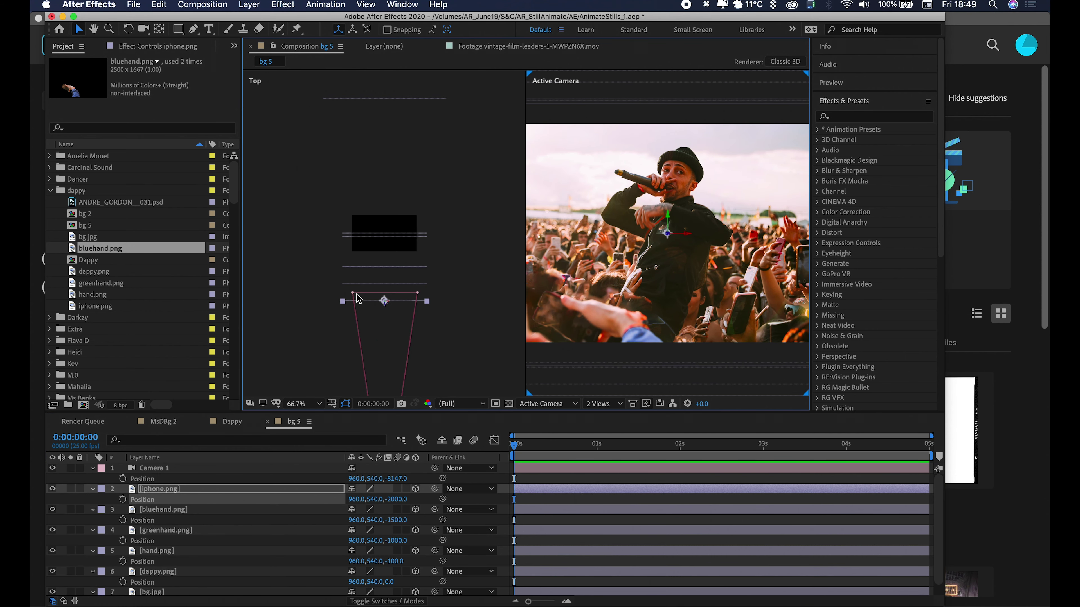
left_click(221, 513)
left_click(212, 534)
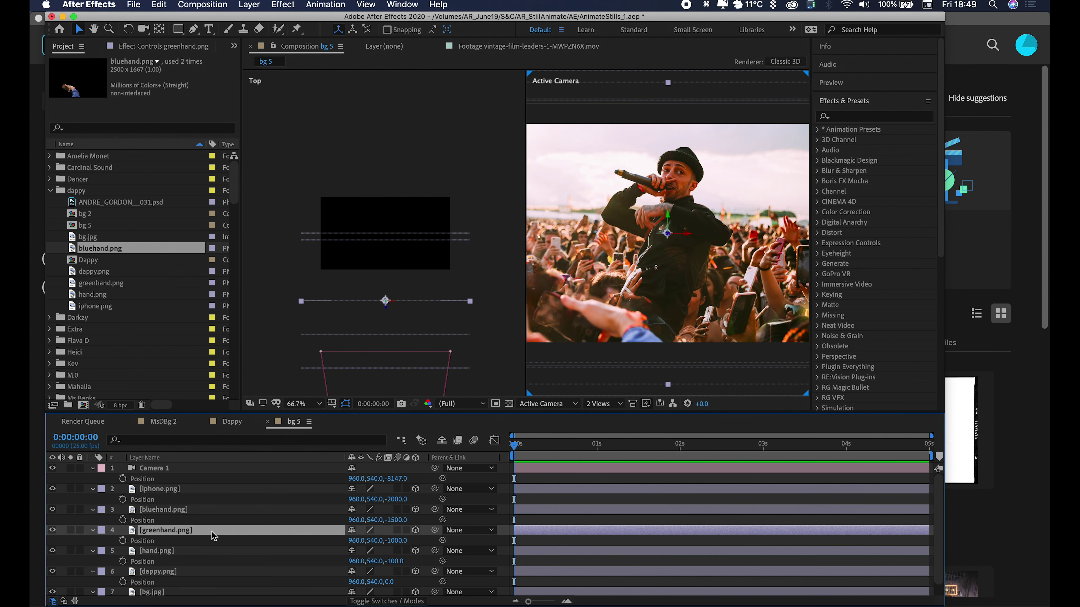
left_click(210, 554)
left_click(208, 573)
left_click(207, 591)
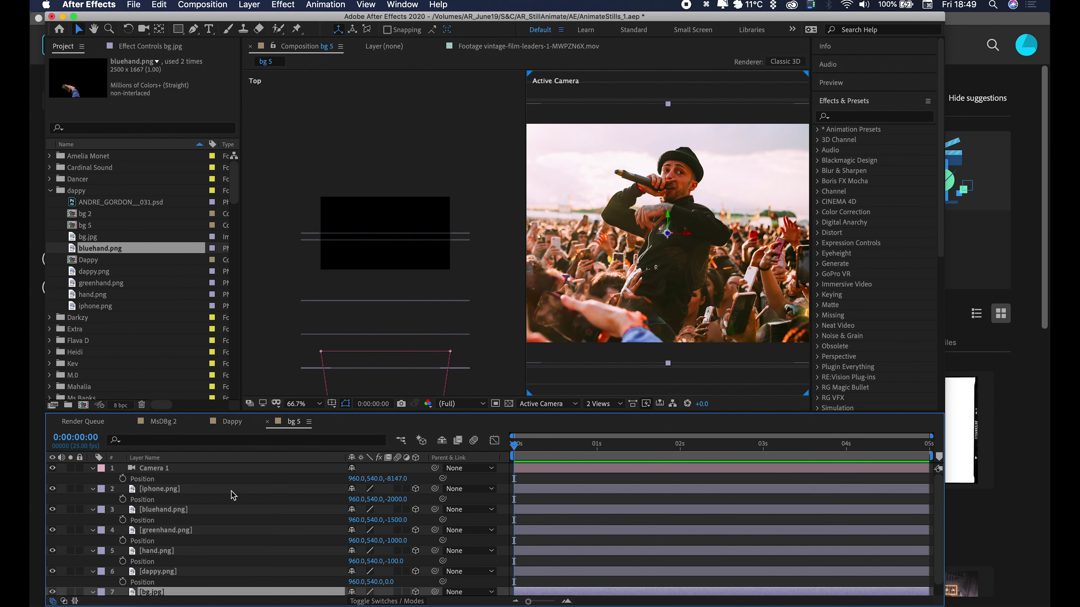
left_click(249, 469)
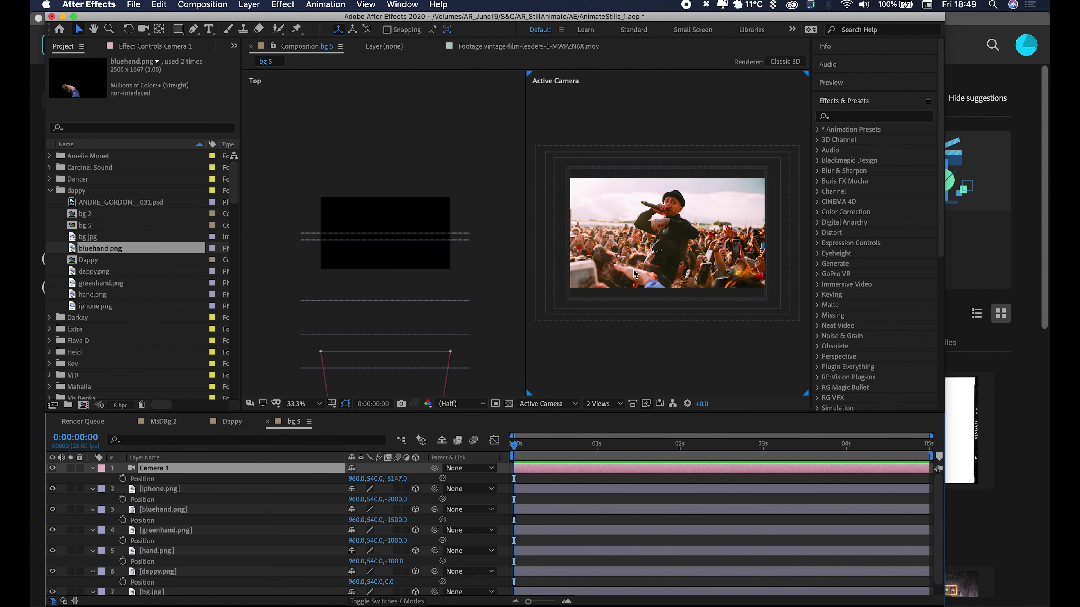
Return to a single view and look at the composition through Camera 1 at 66.7% magnification
left_click(603, 403)
left_click(608, 419)
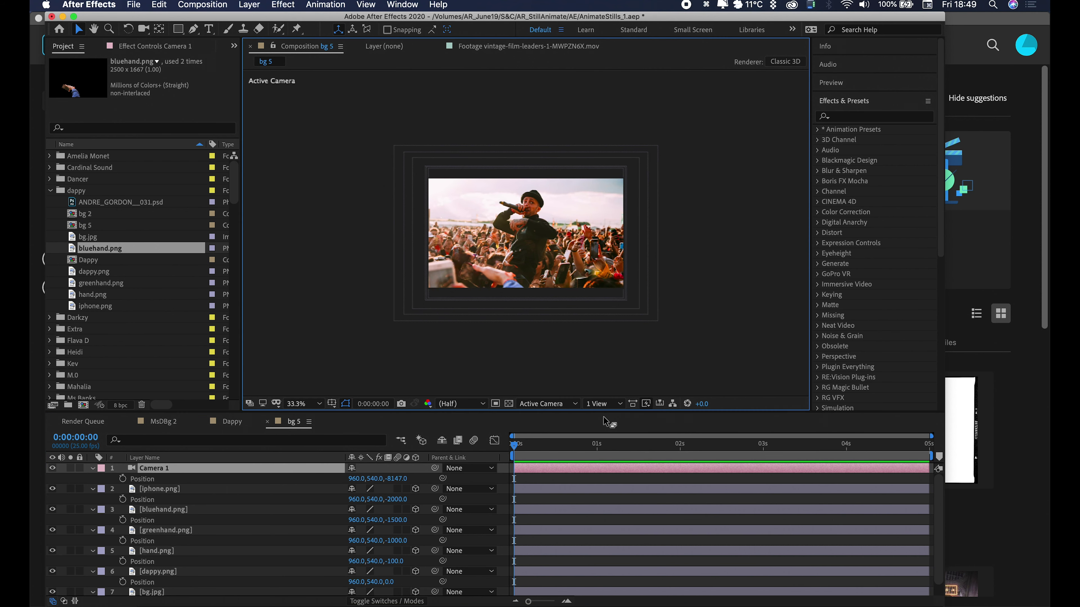
left_click(561, 405)
left_click(549, 435)
key("period")
key("period")
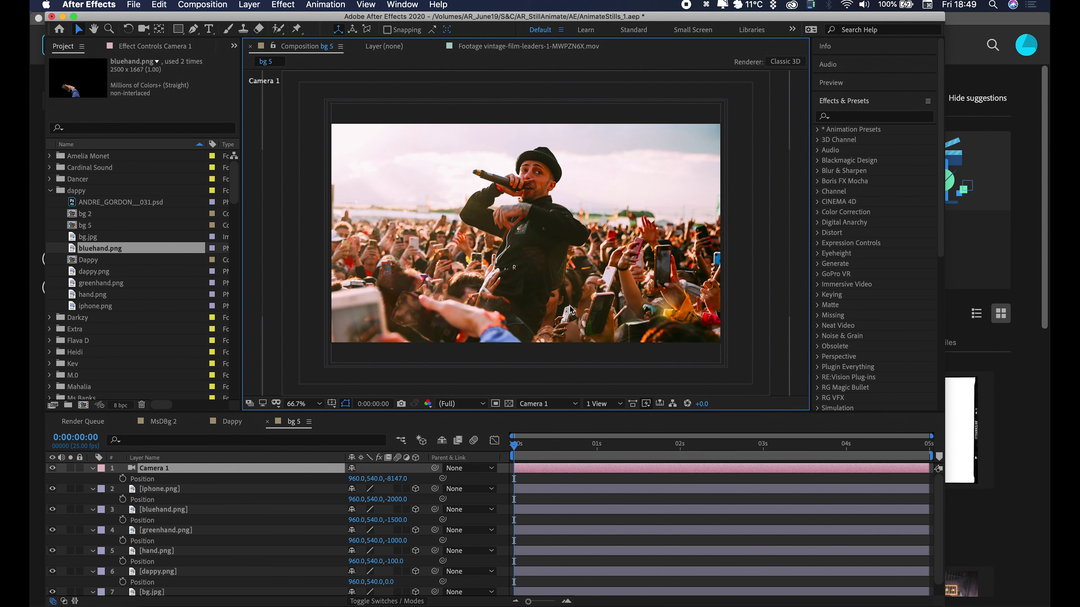
Keyframe Camera 1's Position at the first frame and again at 0:00:04:24 with the value 960, 350, -4977
left_click(349, 456)
key("p")
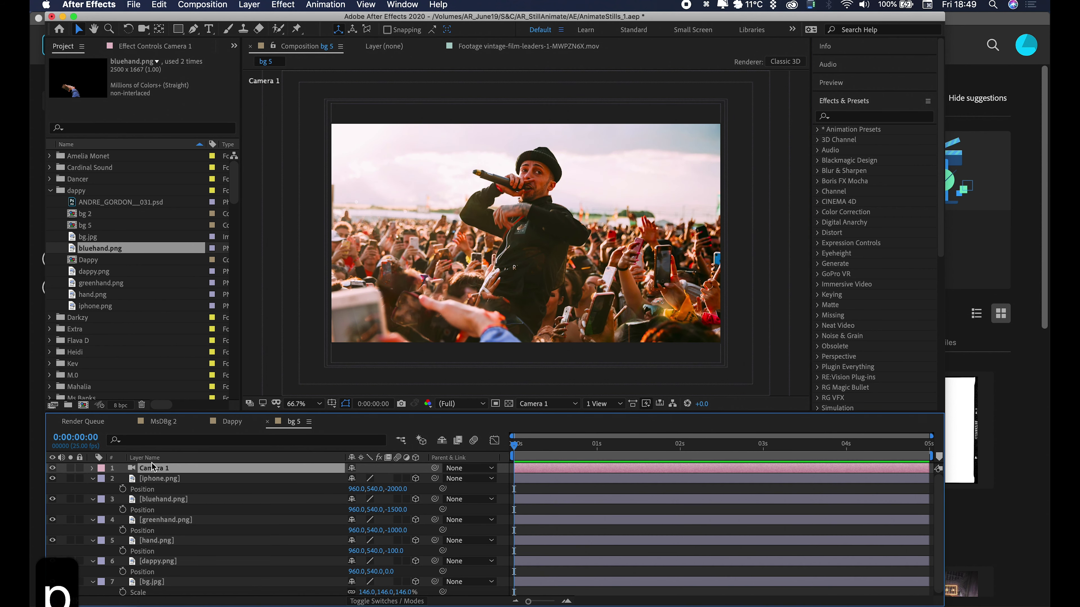
key("p")
left_click(122, 478)
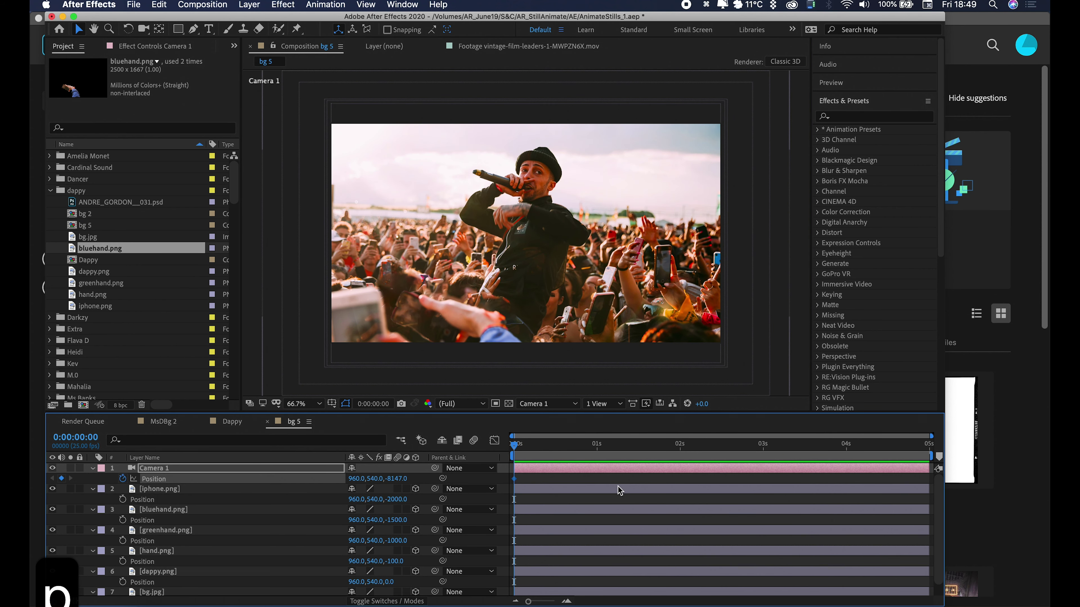
left_click_drag(537, 451, 964, 463)
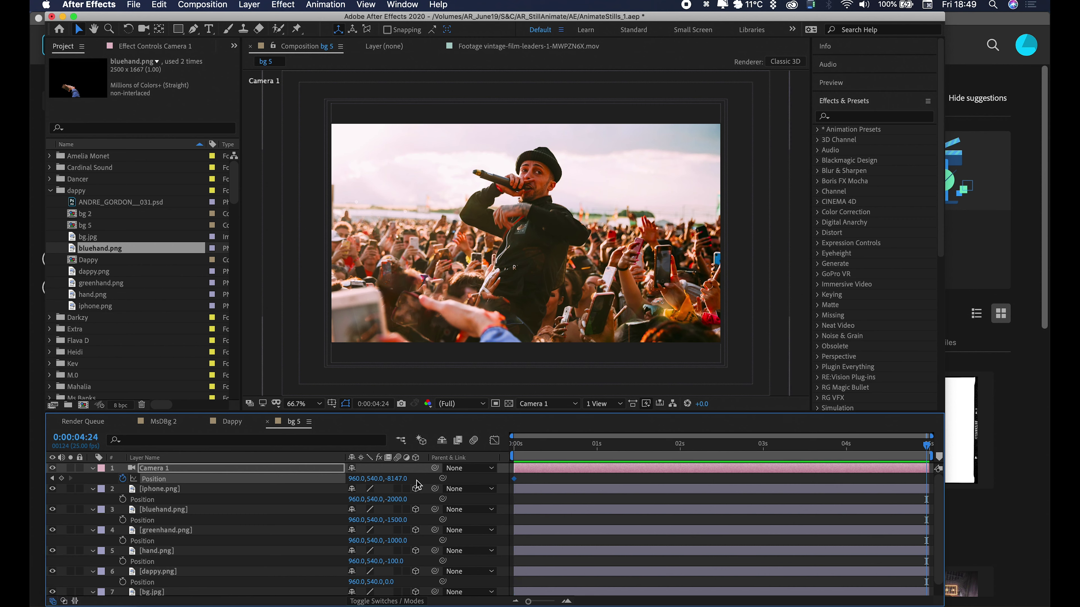
left_click_drag(397, 478, 613, 475)
left_click_drag(375, 478, 357, 472)
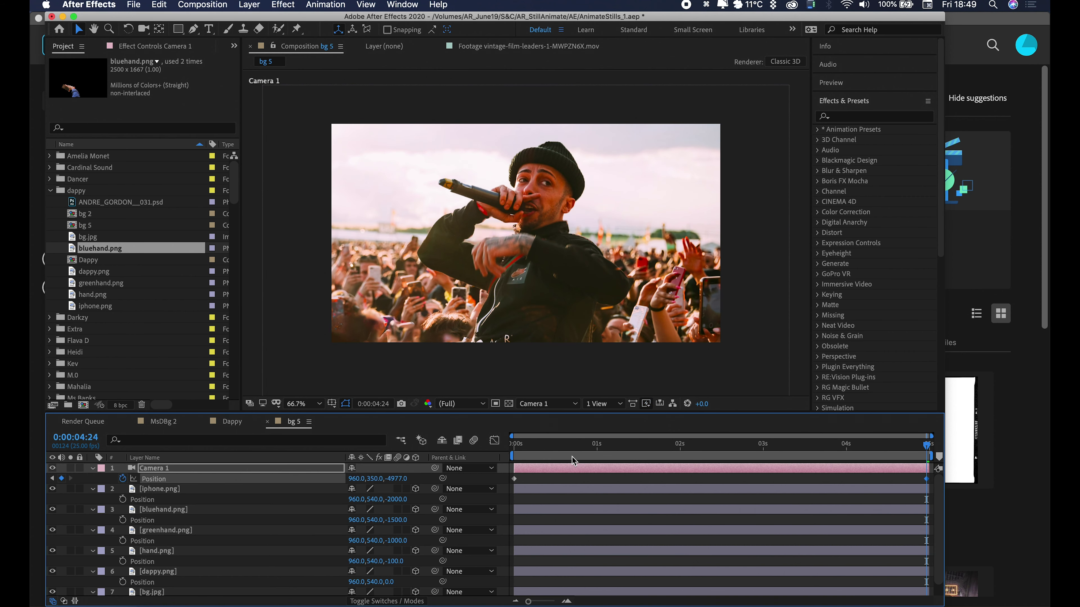
Set Camera 1's Z position to -8807 at the first frame and preview the camera move
key("Home")
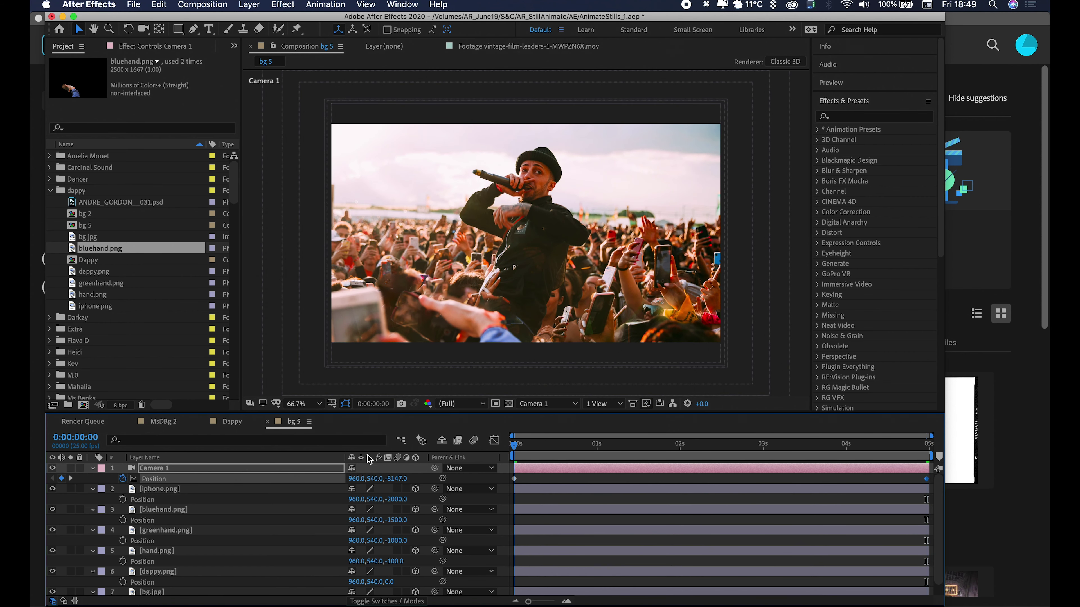
left_click_drag(399, 479, 356, 478)
key("space")
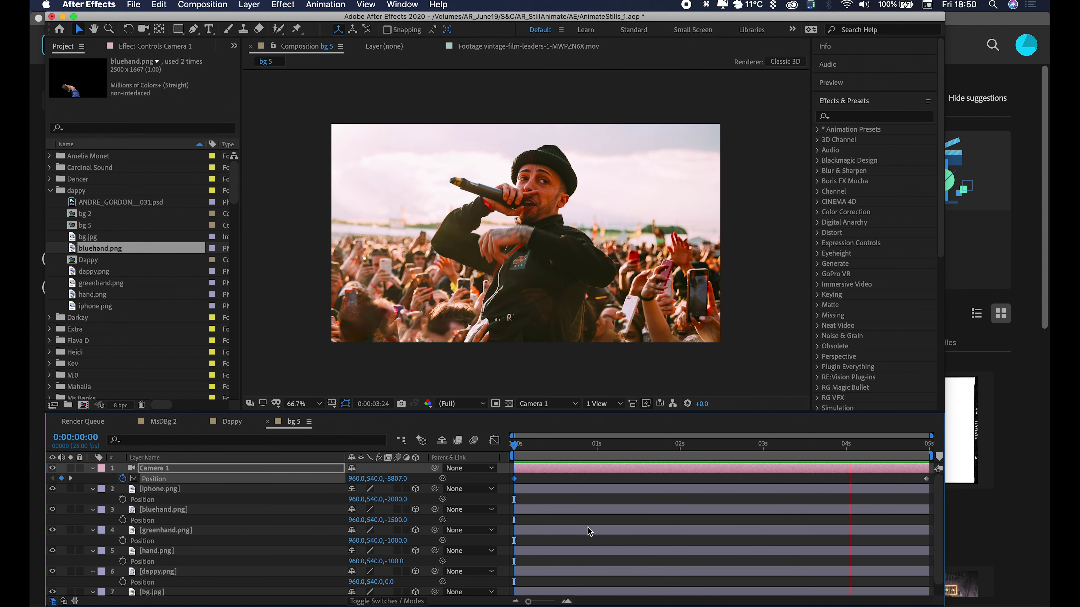
key("space")
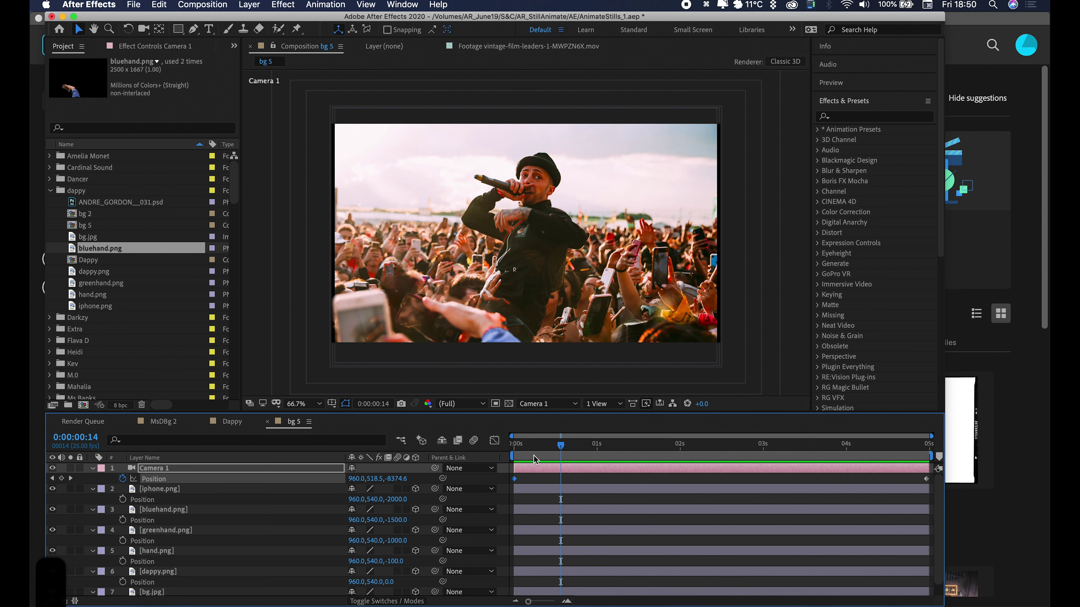
Keyframe Camera 1's Orientation at the first frame, trying a Z angle of 10° before setting it to 5°
key("r")
left_click(382, 478)
type("10")
key("Return")
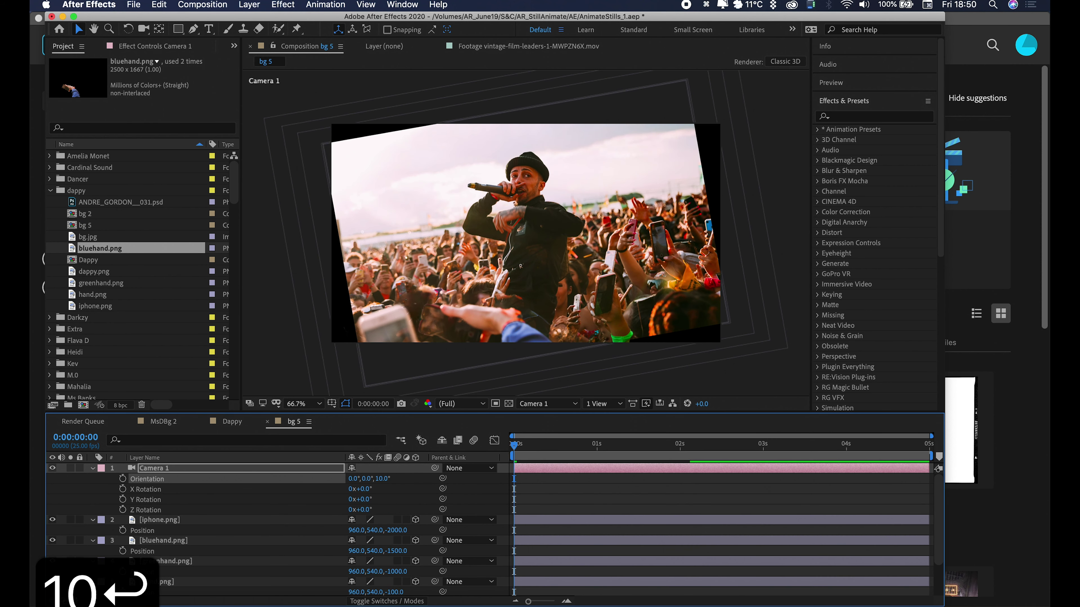
left_click(122, 479)
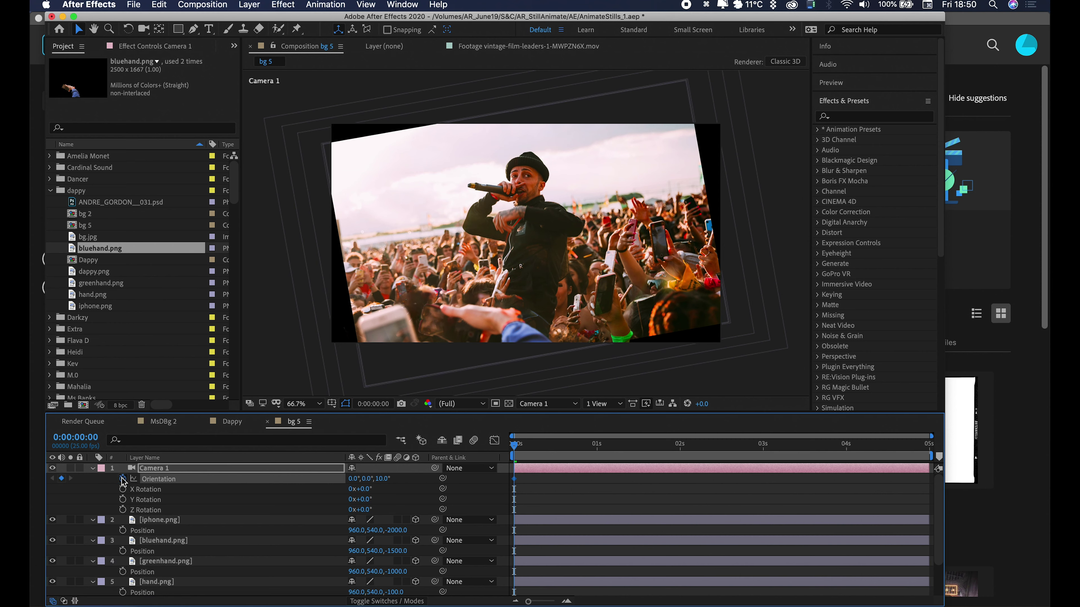
type("5")
key("Return")
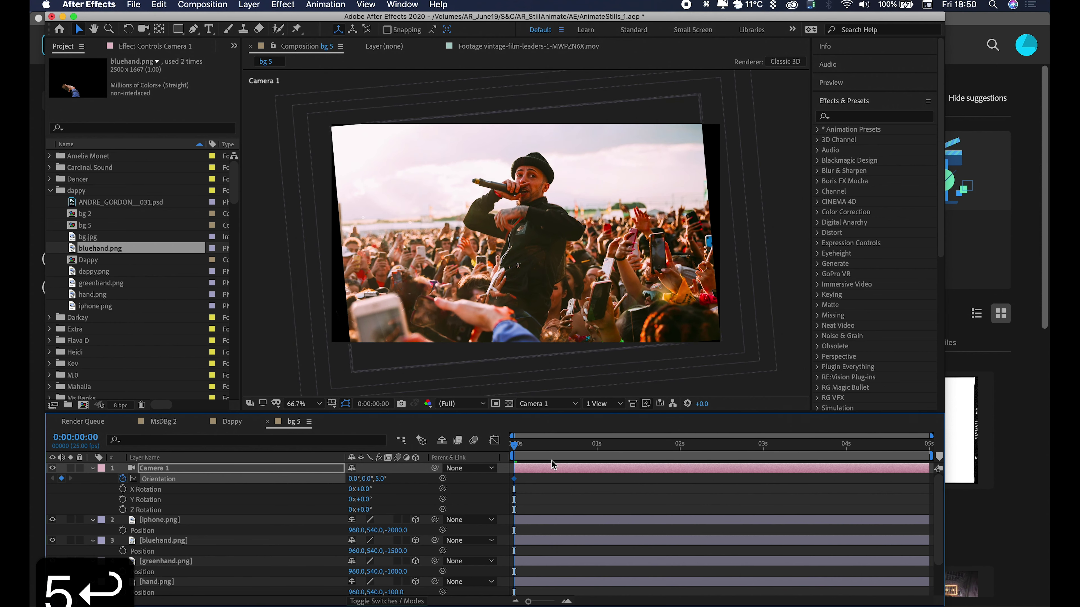
Set Camera 1's Z orientation to -5° at 0:00:04:24
left_click_drag(530, 455, 927, 452)
key("u")
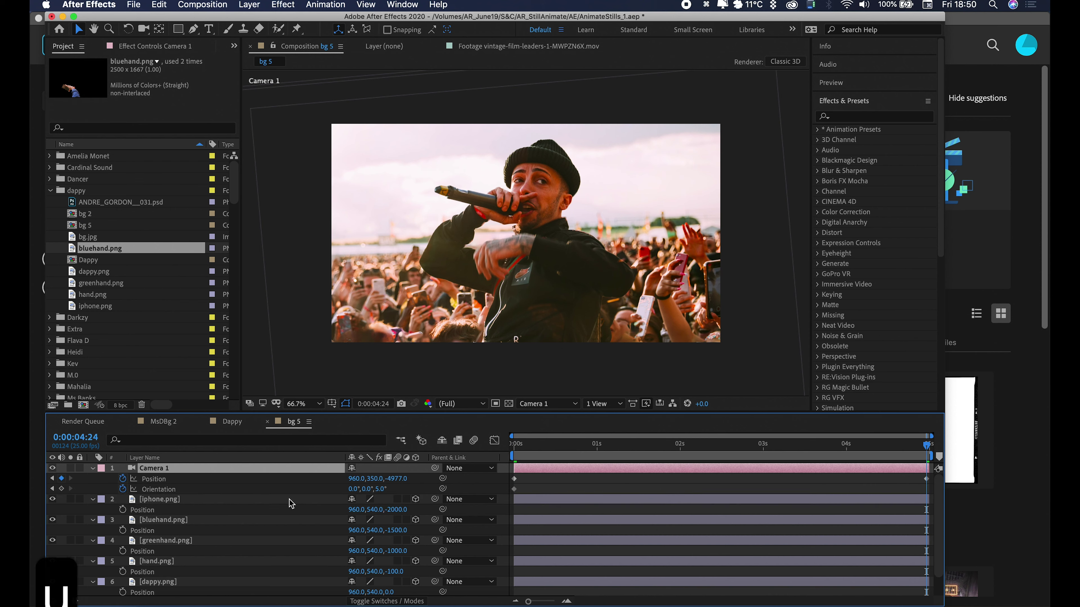
left_click(380, 489)
type("-5")
key("Return")
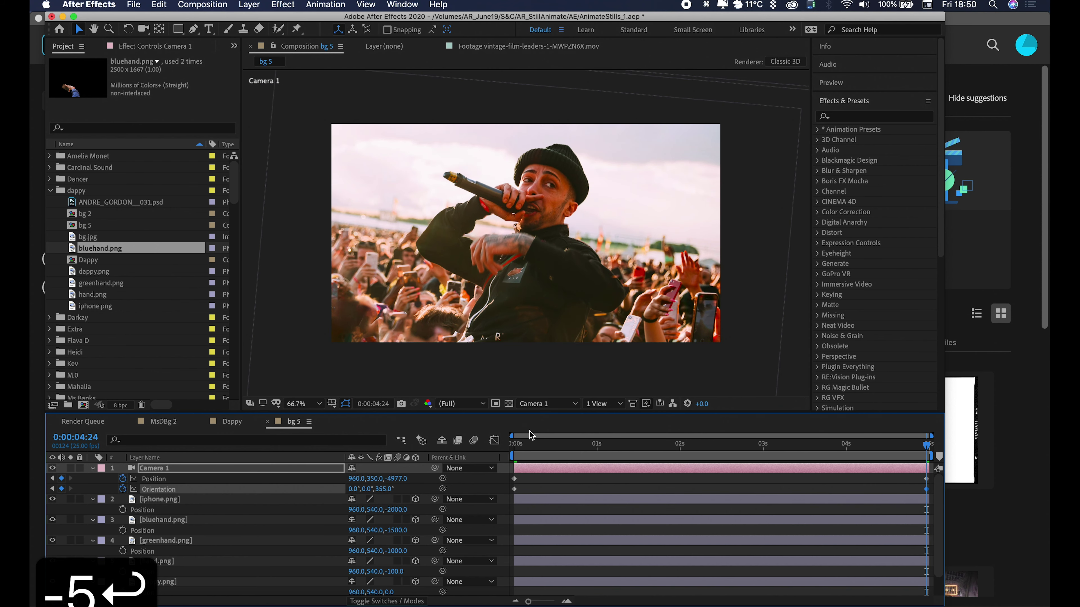
Set Camera 1's Y position to 627 at the first frame and preview the tilted camera move
left_click(578, 452)
left_click_drag(543, 445, 421, 441)
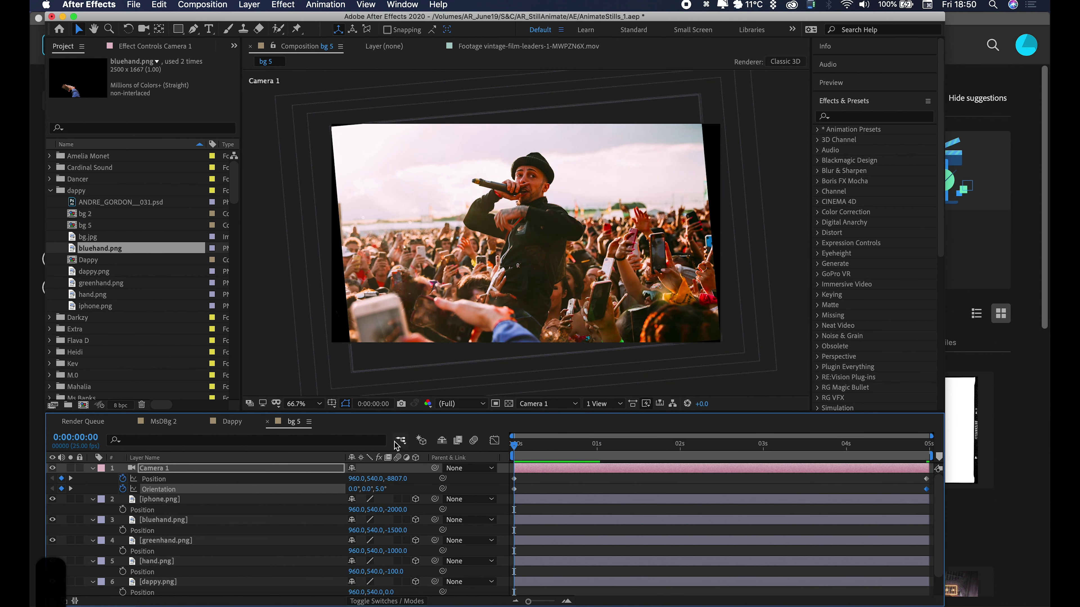
left_click_drag(376, 478, 421, 486)
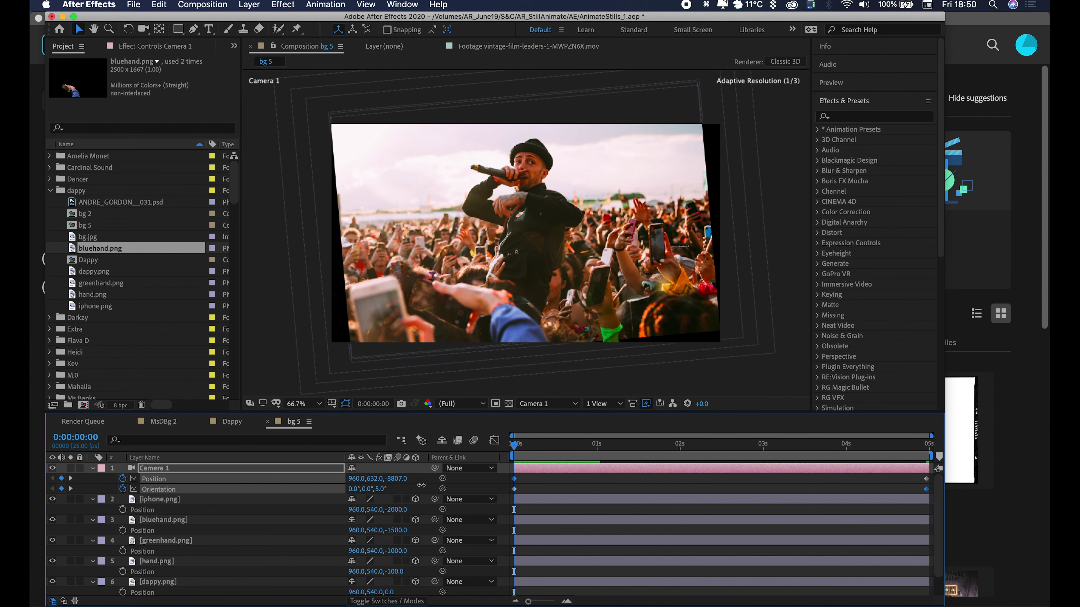
key("space")
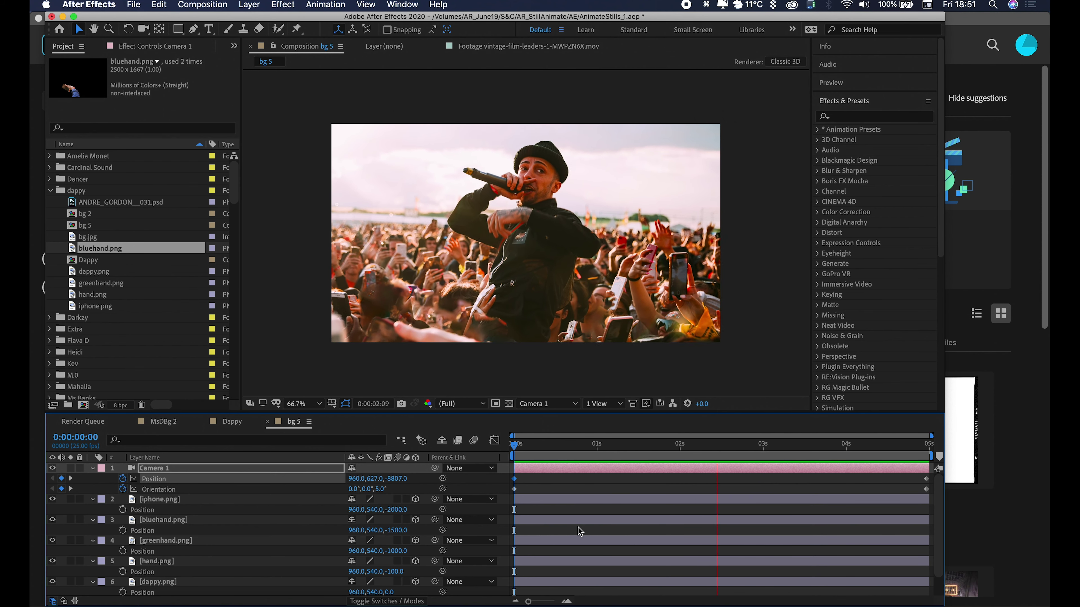
key("space")
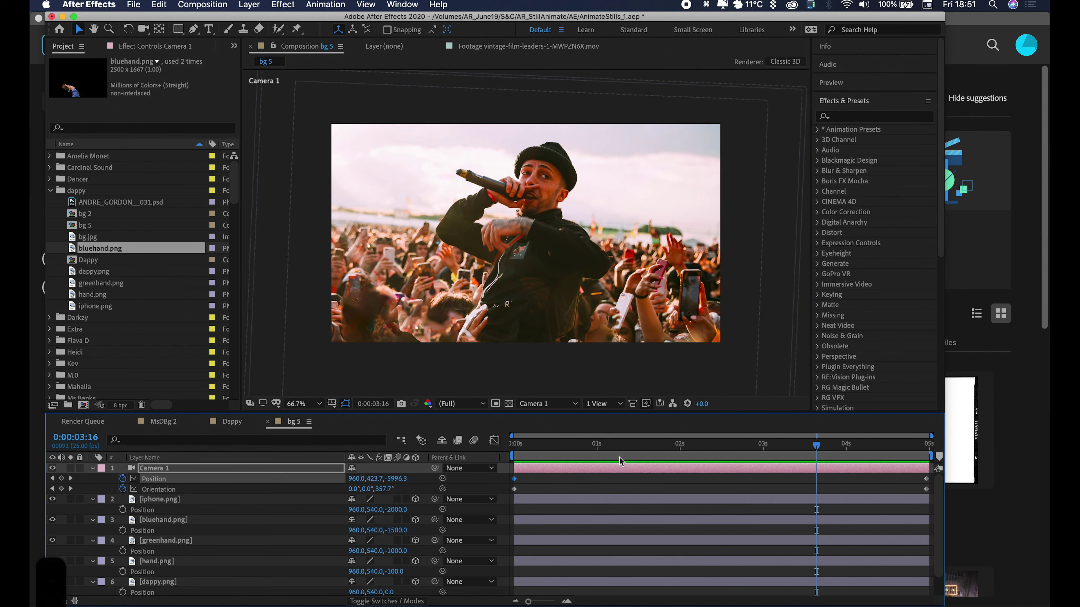
Play the composition again from the first frame to review the combined camera move and rotation
left_click(659, 452)
key("Home")
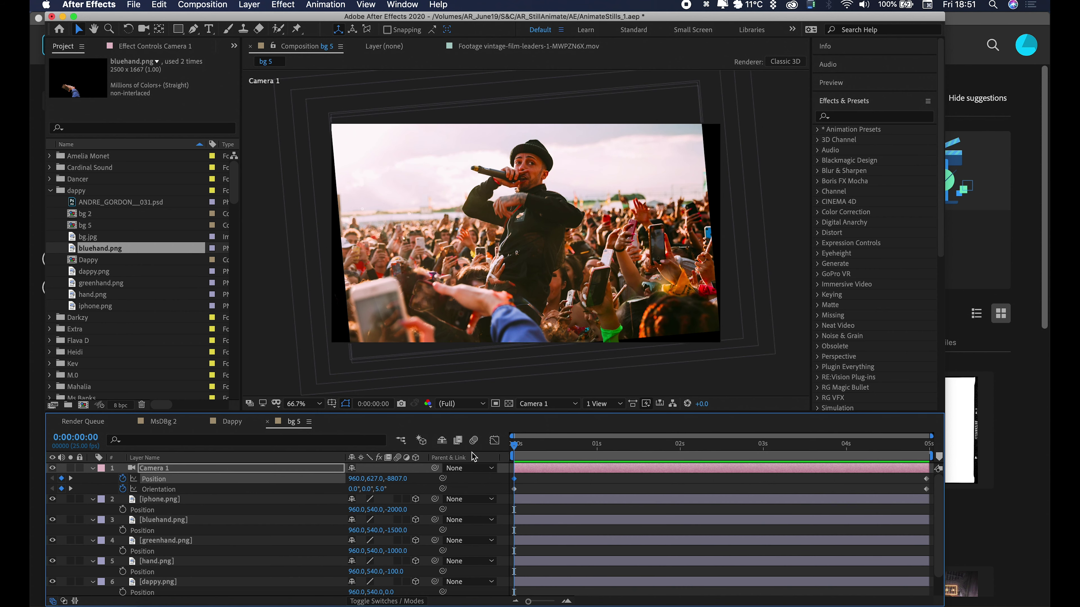
key("space")
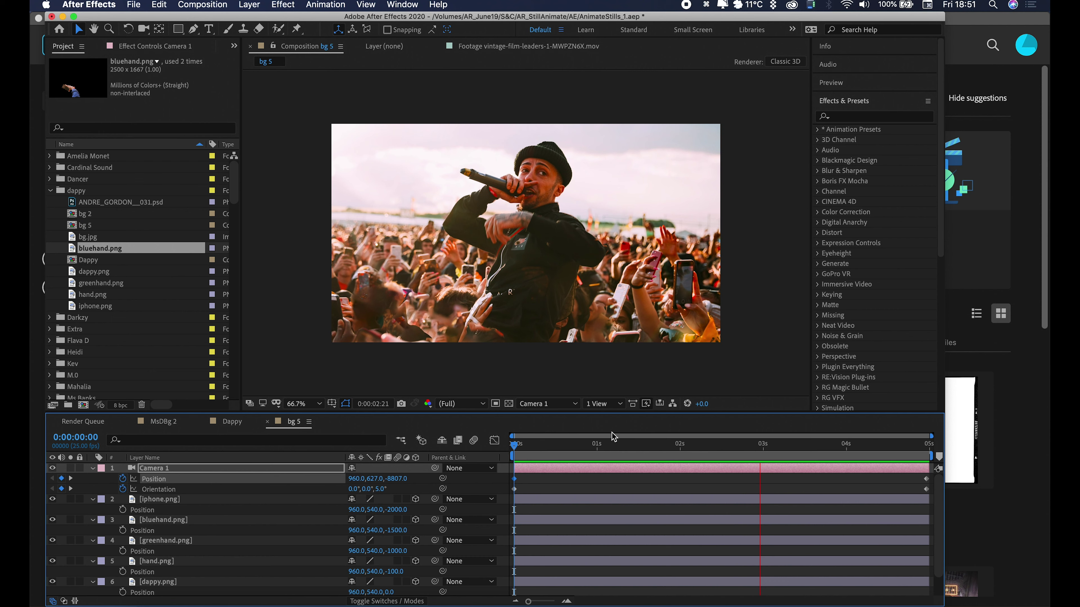
key("space")
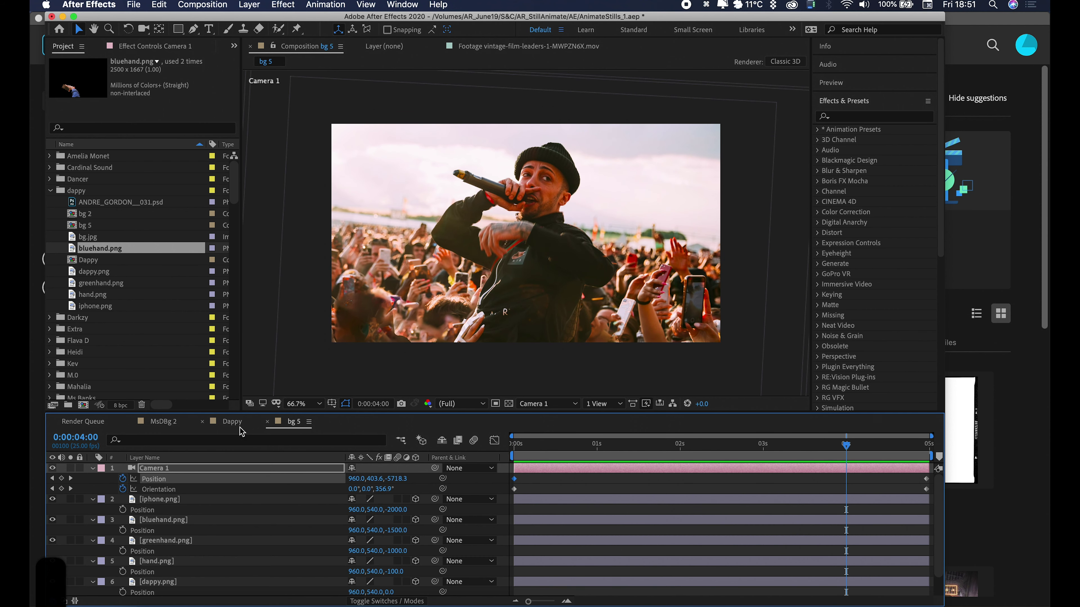
Collapse Camera 1's properties and move the hand.png layer's anchor point onto the performer's elbow, at about 1311.8, 546.2
key("Home")
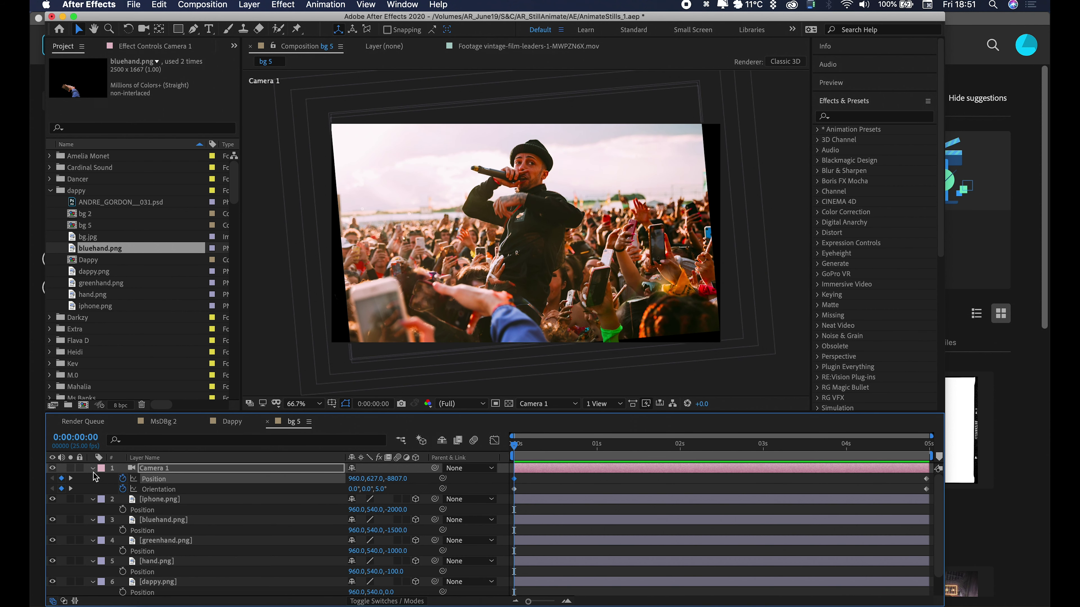
left_click(92, 469)
left_click(142, 540)
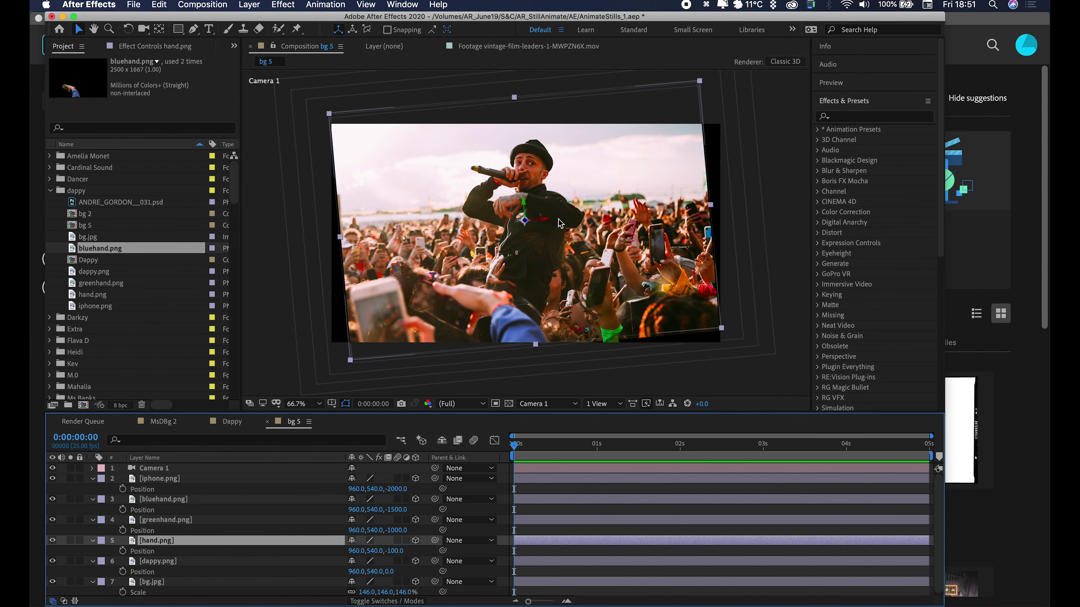
key("period")
key("period")
key("period")
key("comma")
key("comma")
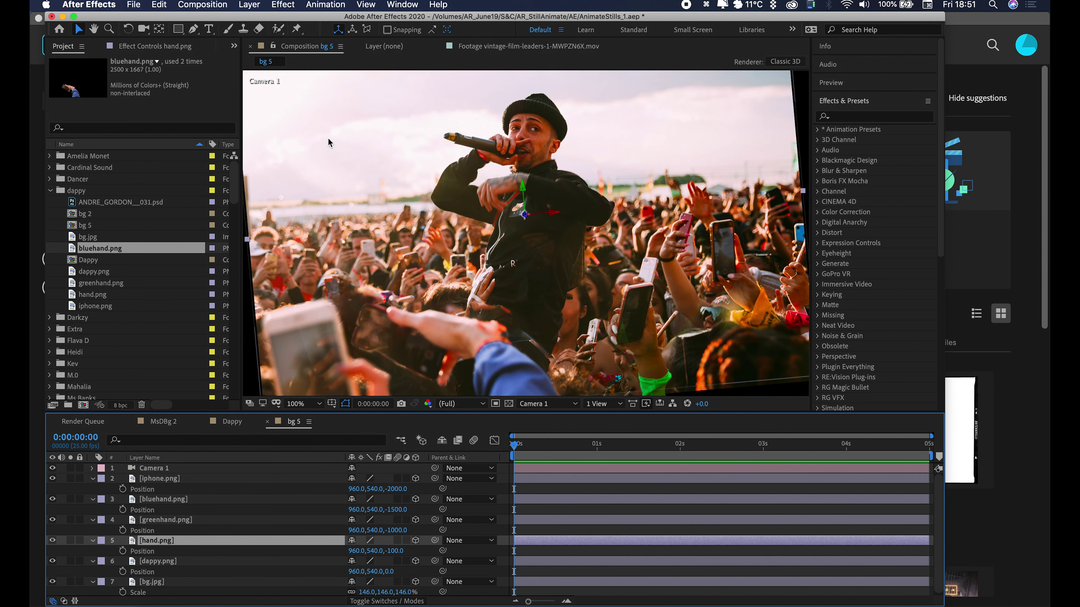
key("y")
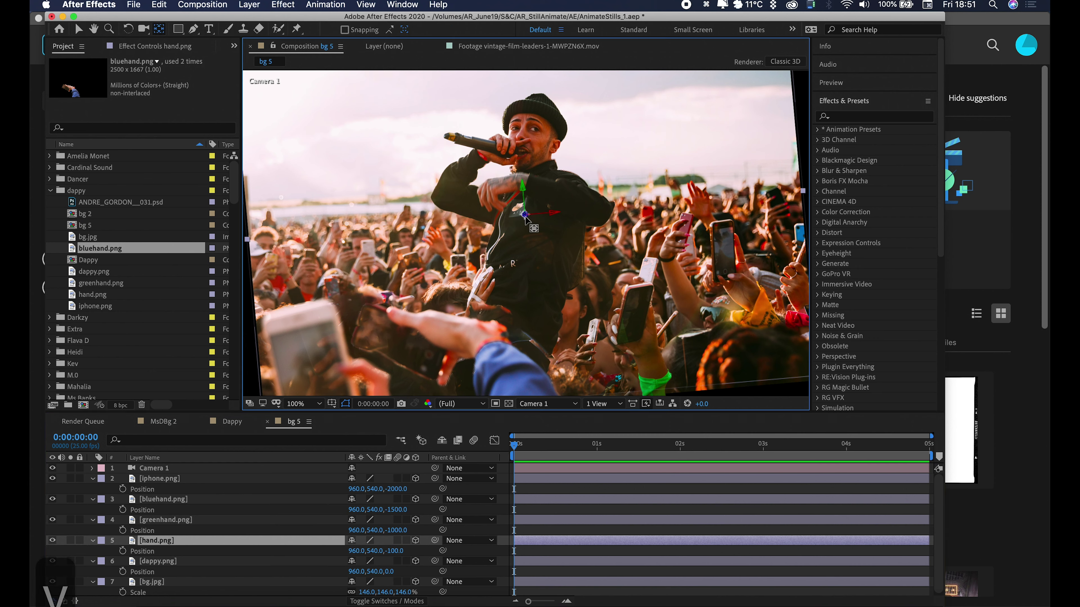
left_click_drag(526, 219, 606, 212)
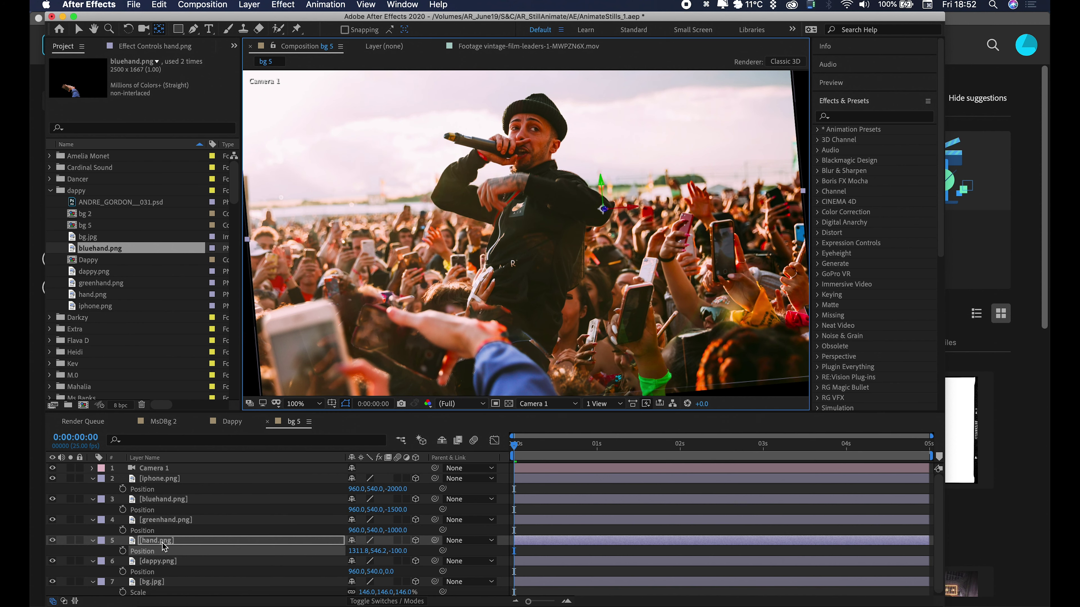
Keyframe the hand.png layer's Orientation at the first frame with a Z angle of 4°
key("r")
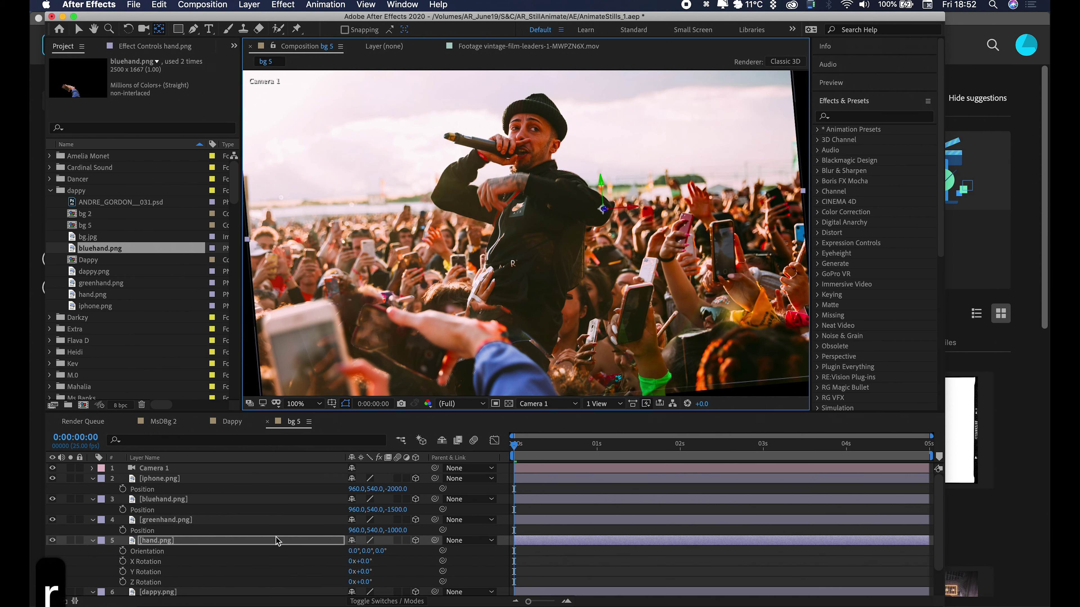
left_click(123, 552)
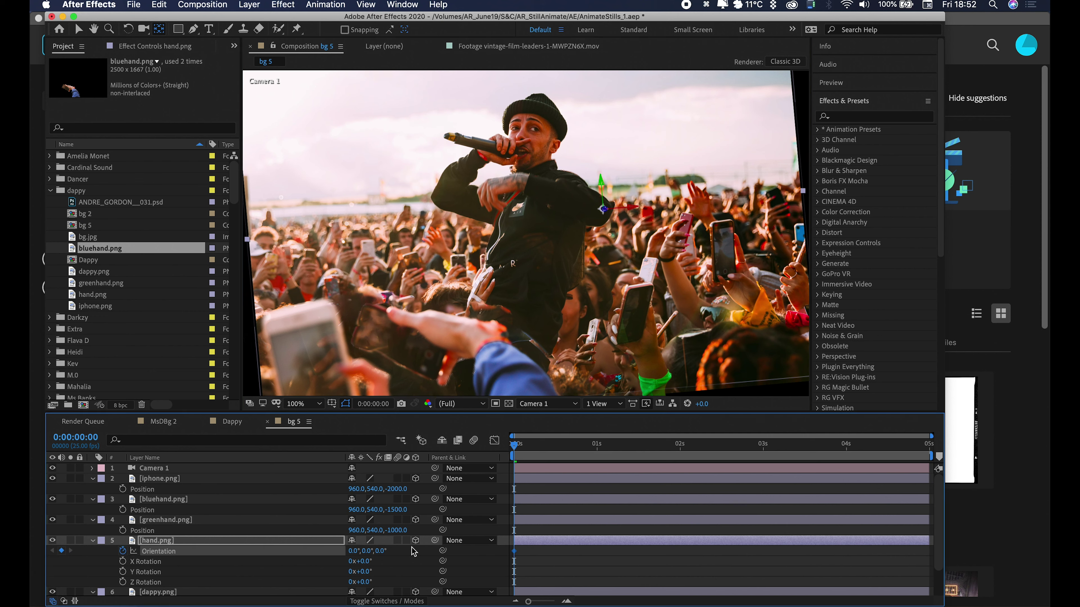
left_click_drag(385, 551, 384, 551)
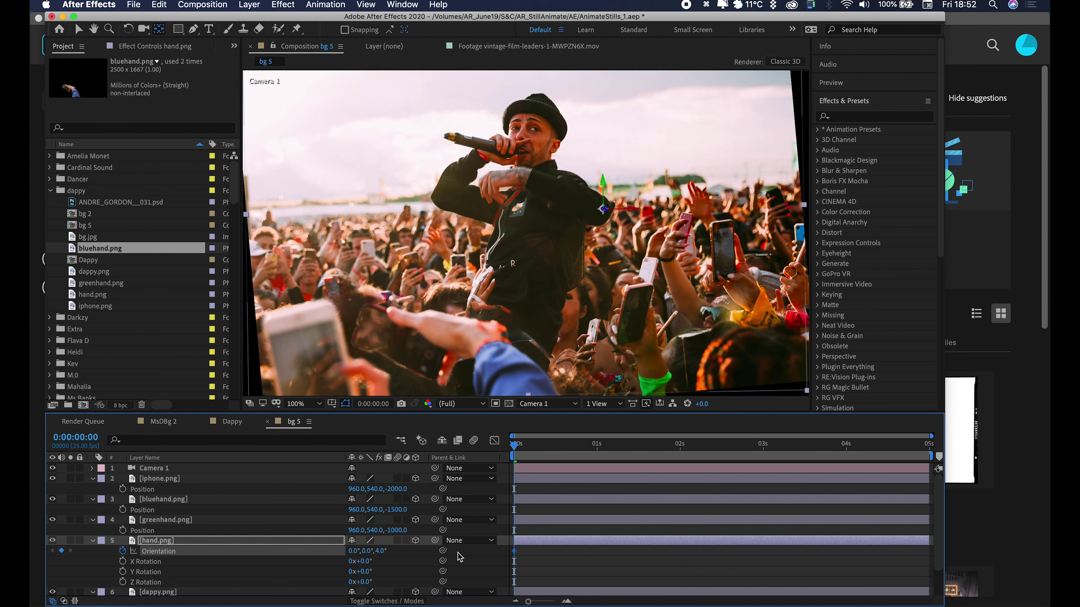
Add a second Orientation keyframe to hand.png at 0:00:04:24 and preview the arm movement at 50% magnification
left_click_drag(515, 446, 935, 449)
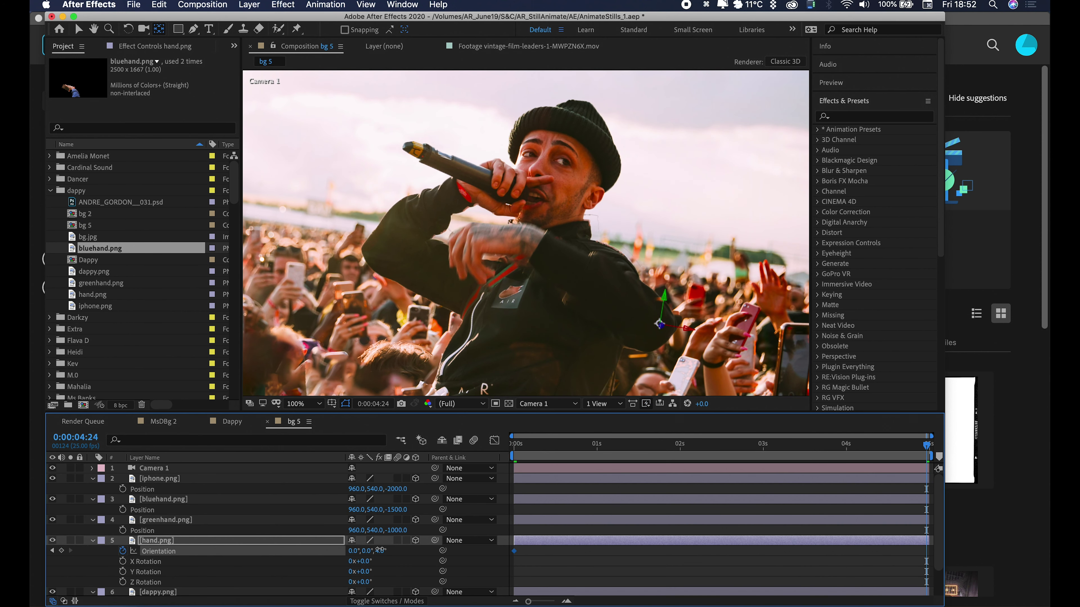
key("comma")
key("space")
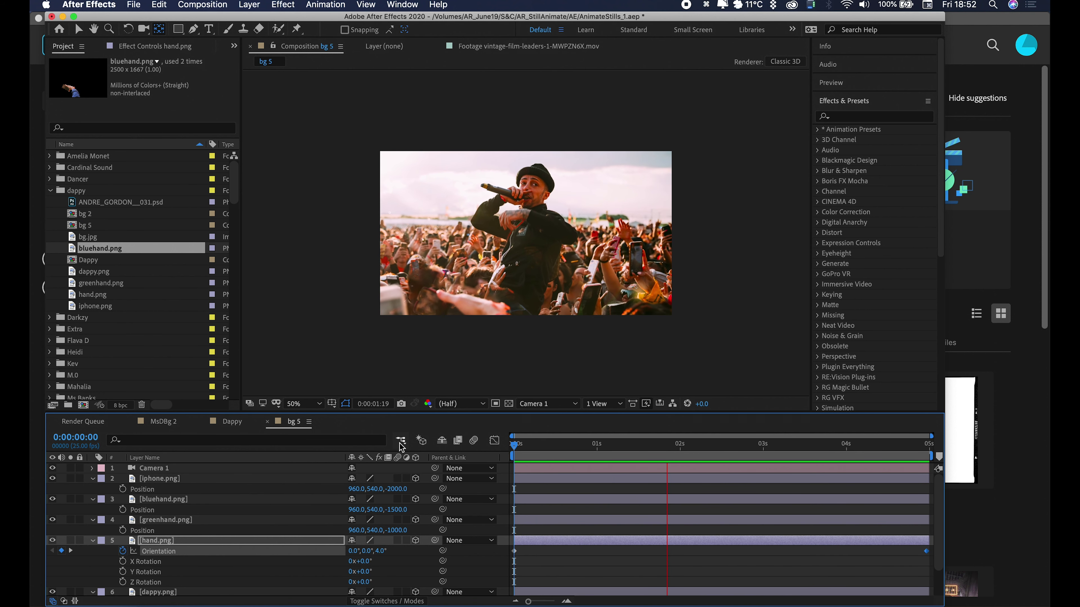
key("space")
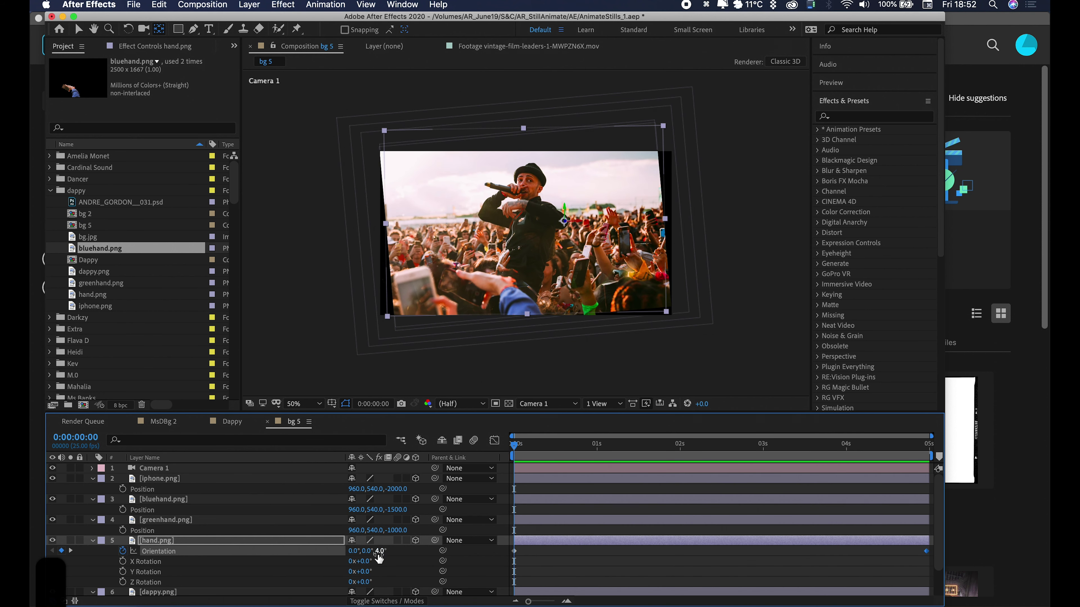
Increase hand.png's Z orientation to 10° at the first frame and preview the arm movement
type("10")
key("Return")
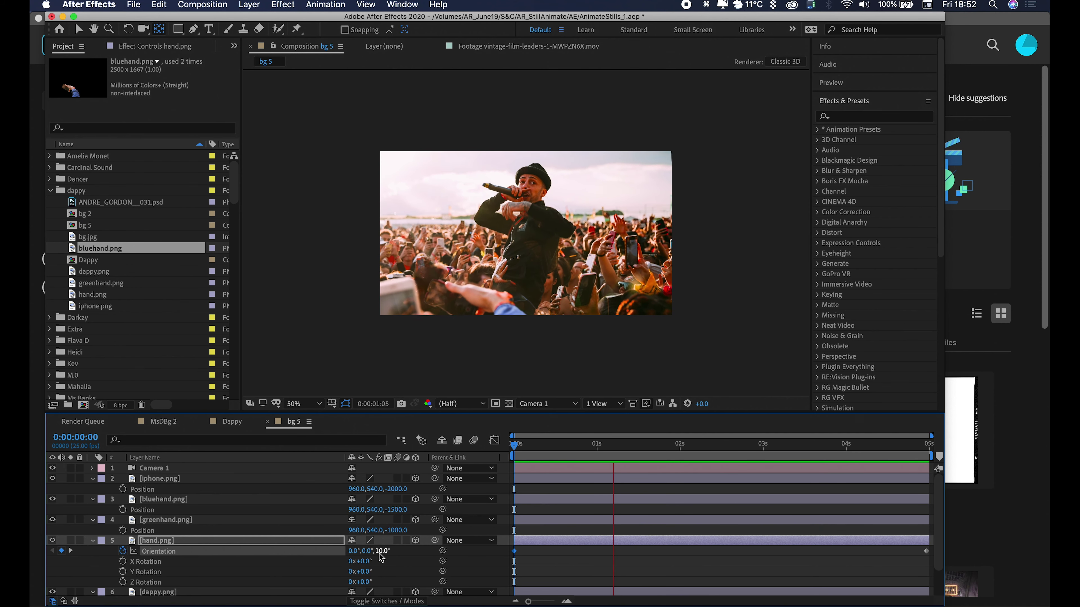
key("space")
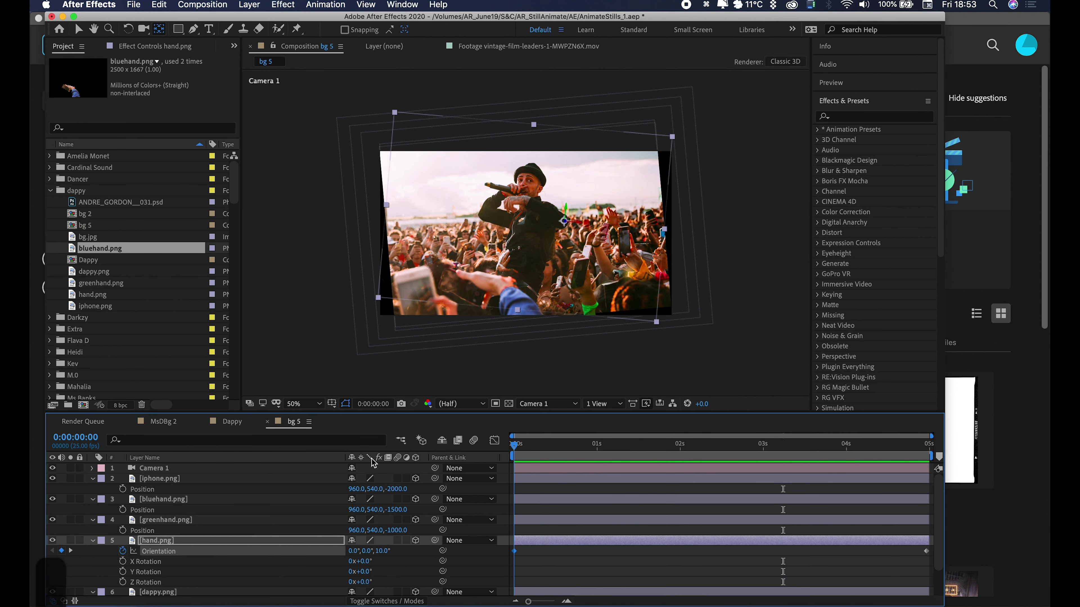
Place eight Puppet Position pins on dappy.png, covering the elbow, forearm, microphone hand, hat, neck, shoulder, waist and lower body
key("super+Down")
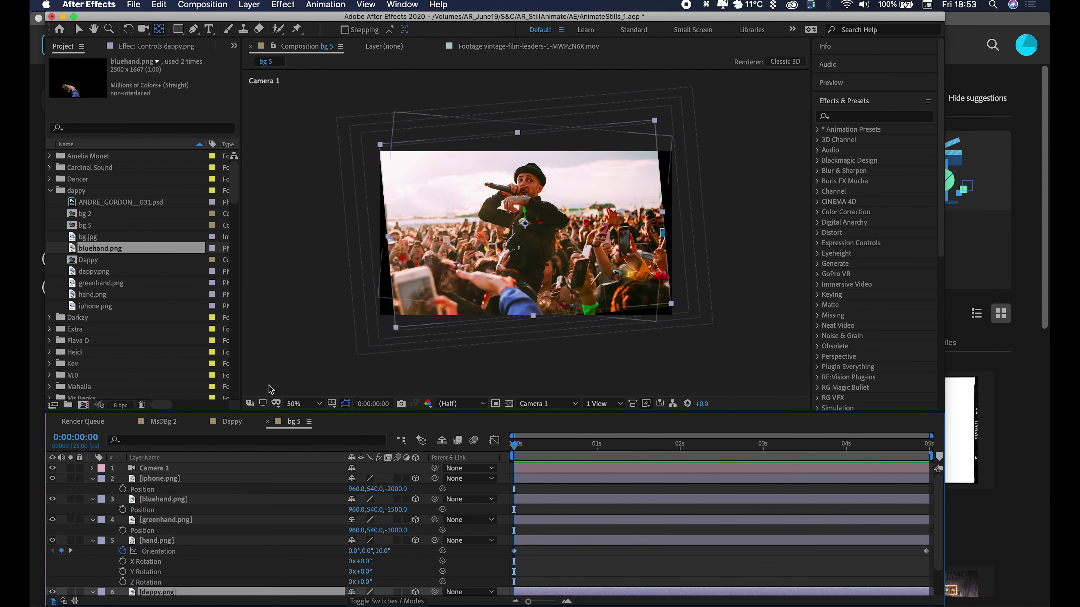
key("/")
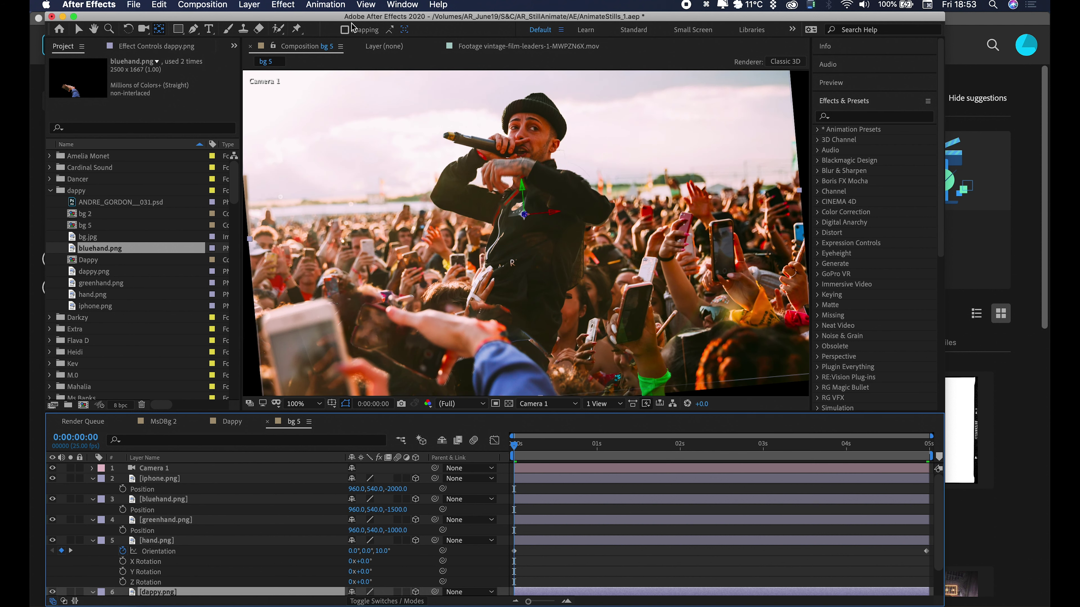
left_click(296, 31)
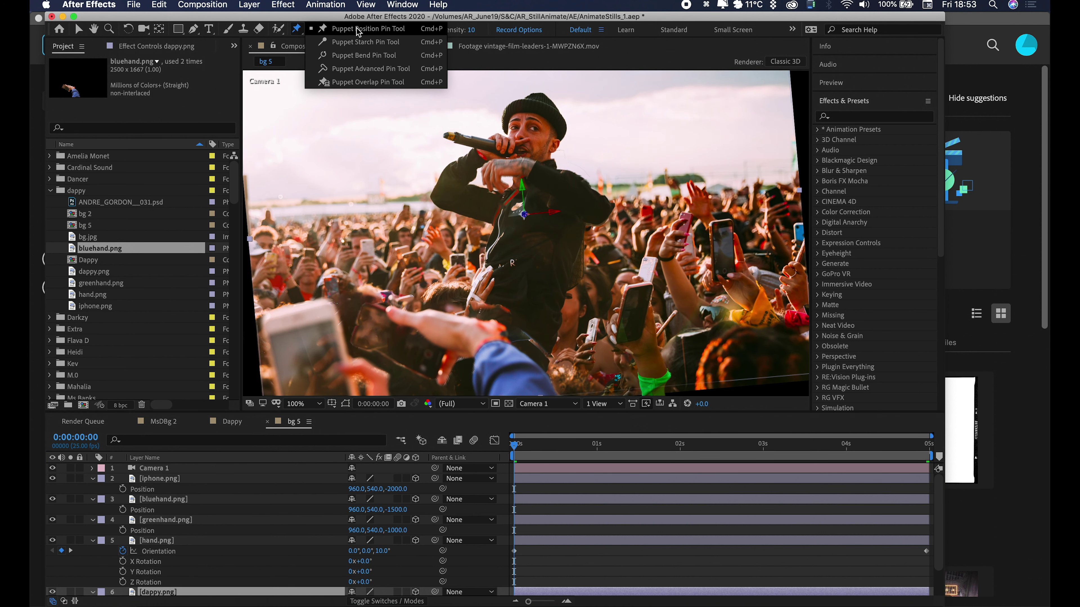
left_click(360, 30)
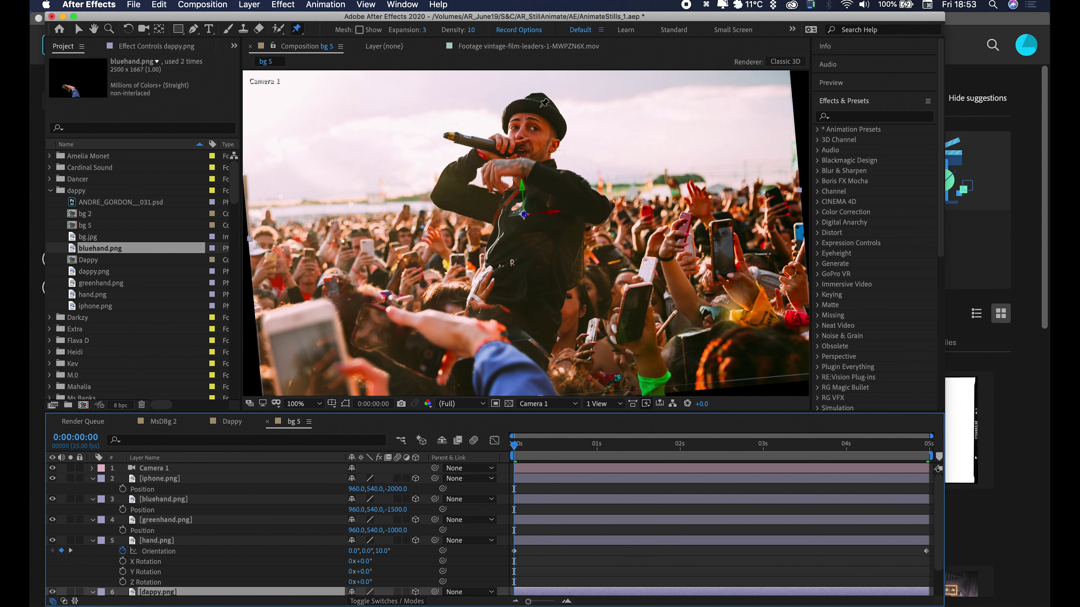
left_click(439, 193)
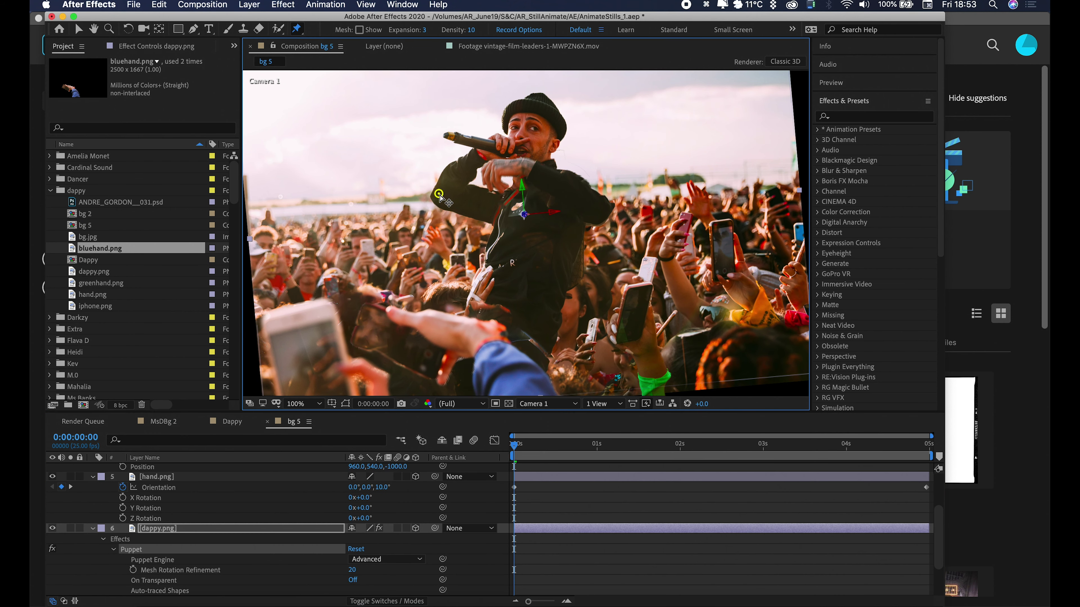
left_click(505, 208)
left_click(493, 143)
left_click(537, 106)
left_click(542, 162)
left_click(566, 220)
left_click(524, 275)
left_click(497, 353)
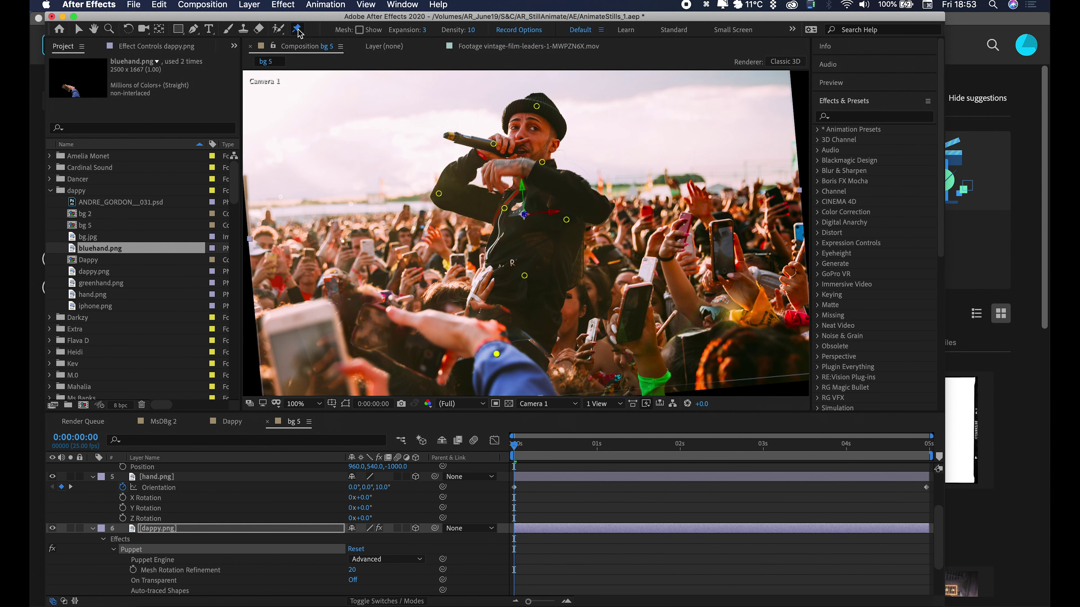
Show the puppet mesh, try moving the performer's shoulder pin outward, and undo that pin move
left_click(360, 30)
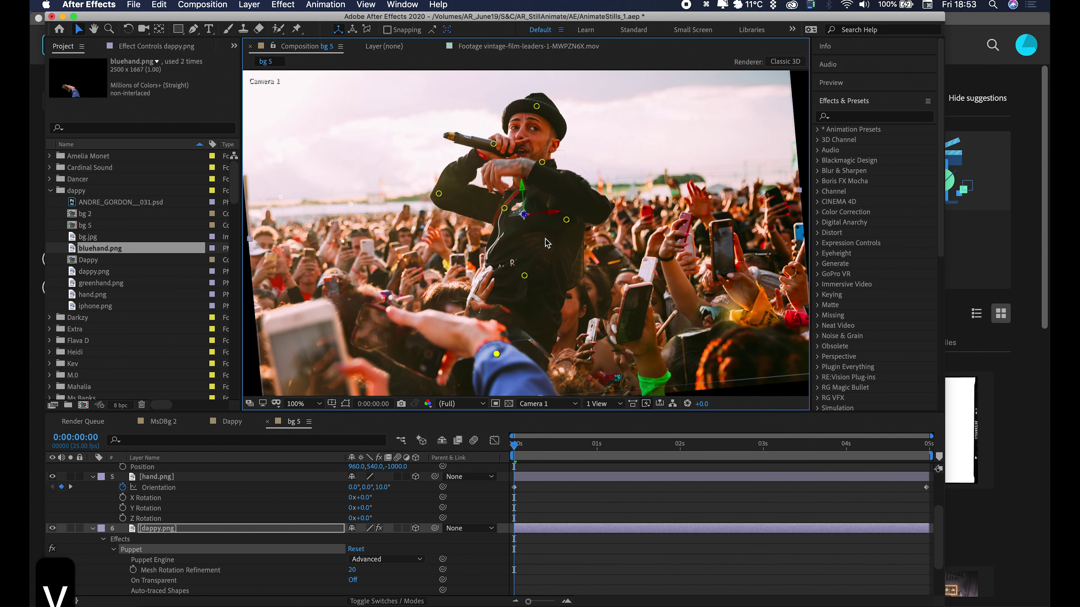
left_click_drag(571, 217, 594, 232)
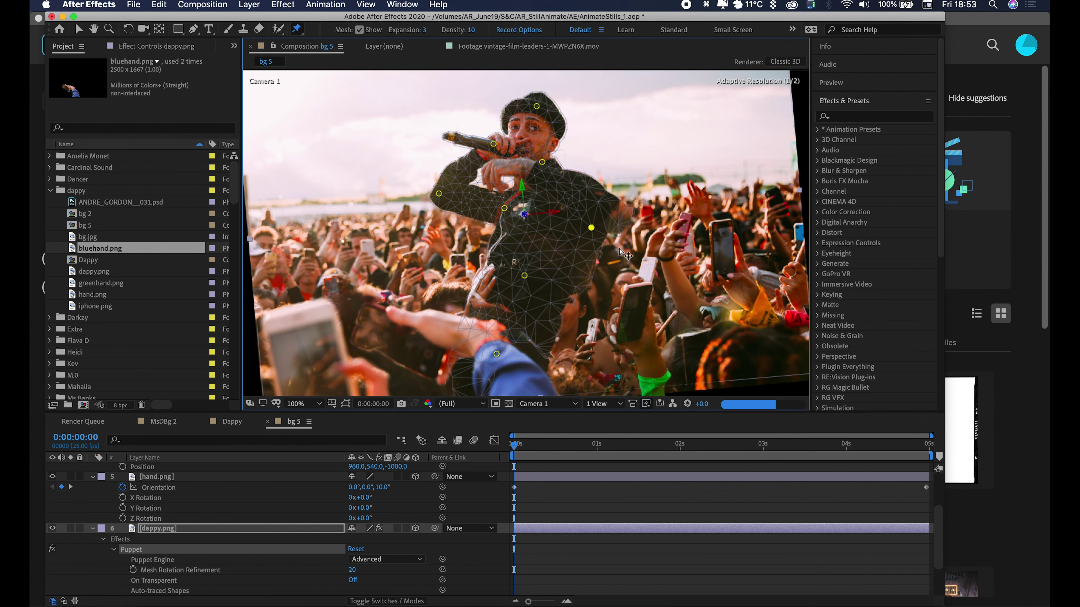
key("super+z")
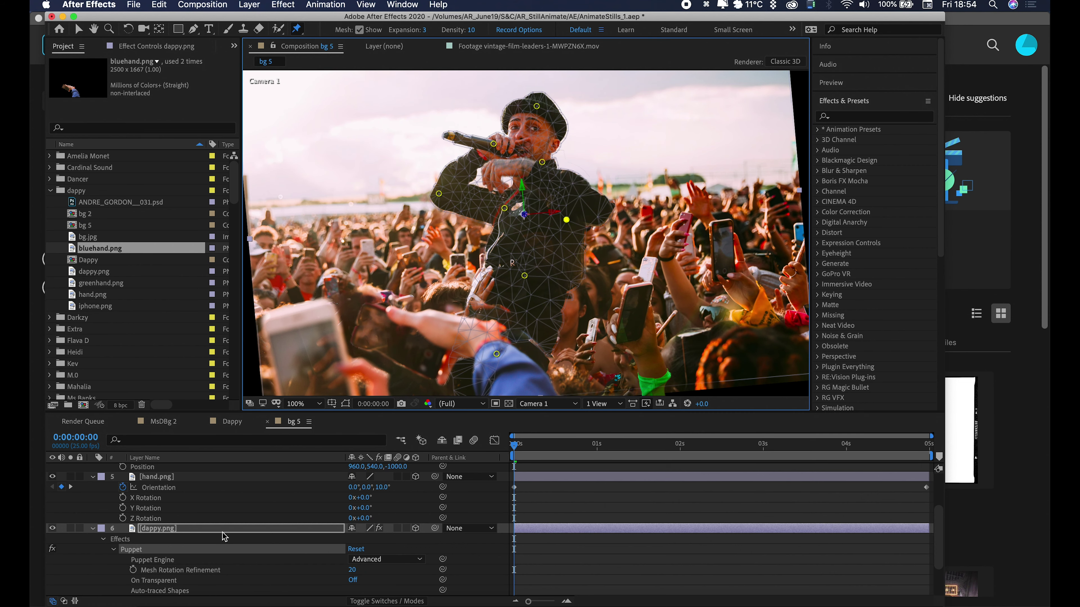
At 0:00:04:24, raise dappy.png's elbow pin and nudge its hat and shoulder pins slightly to repose the performer
left_click_drag(594, 457, 961, 455)
left_click_drag(377, 245, 375, 239)
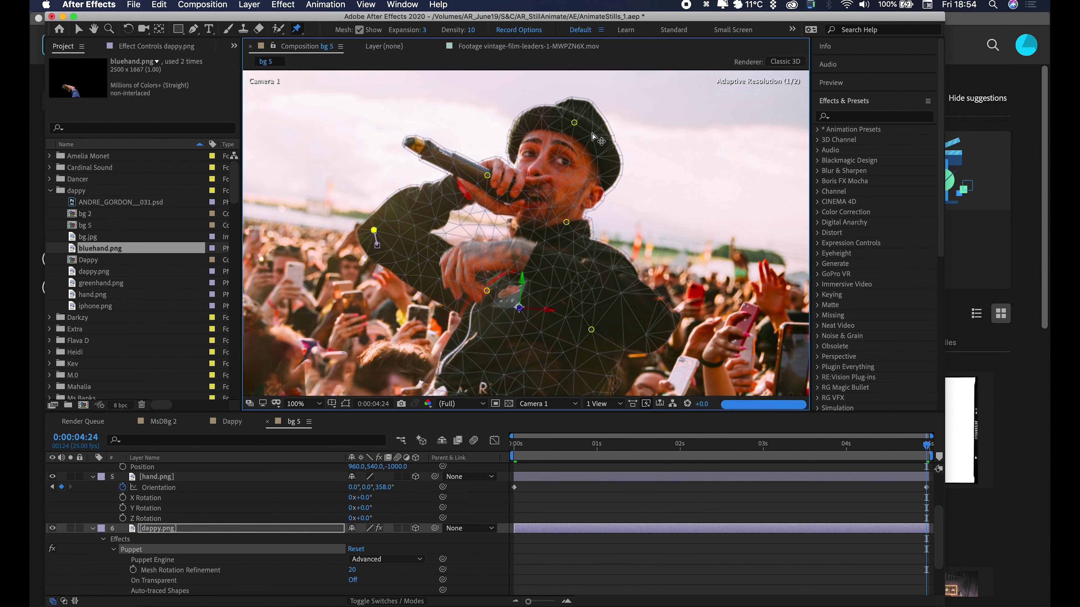
left_click_drag(575, 123, 581, 127)
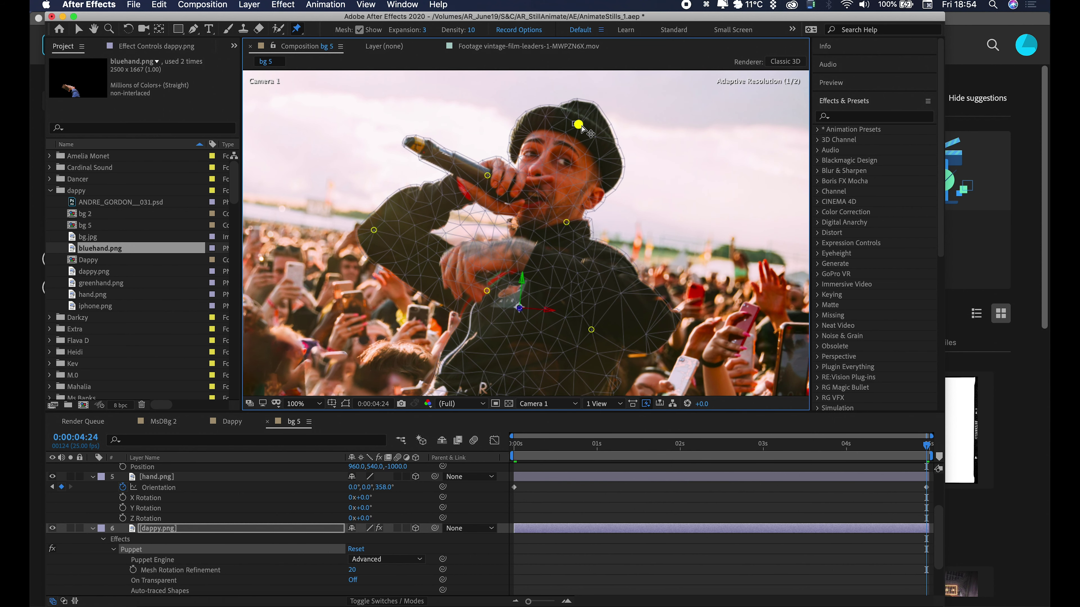
left_click(590, 332)
left_click_drag(589, 333, 589, 331)
Shift dappy.png's waist pin slightly to the left at 0:00:04:24
key("h")
left_click_drag(696, 334, 728, 192)
key("v")
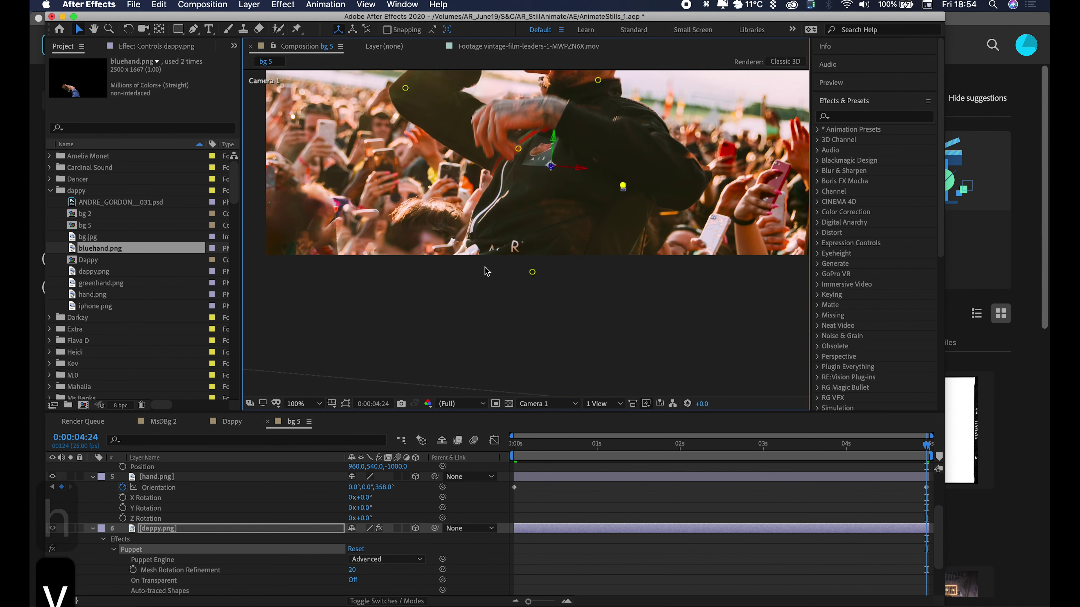
left_click_drag(532, 272, 521, 273)
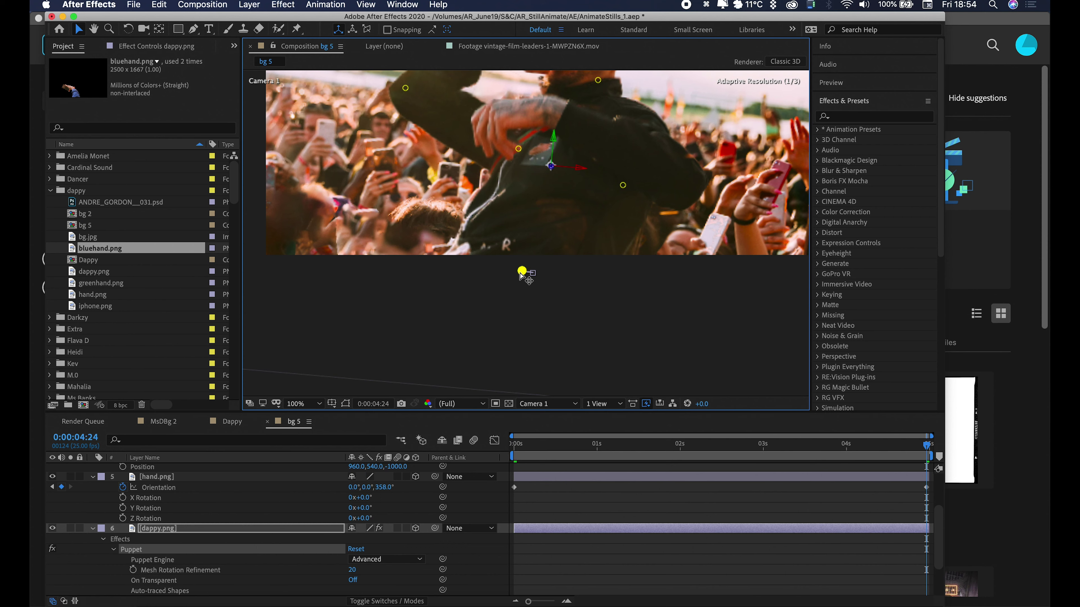
Preview the performer's puppet movement from the first frame
scroll(522, 272, "down", 2)
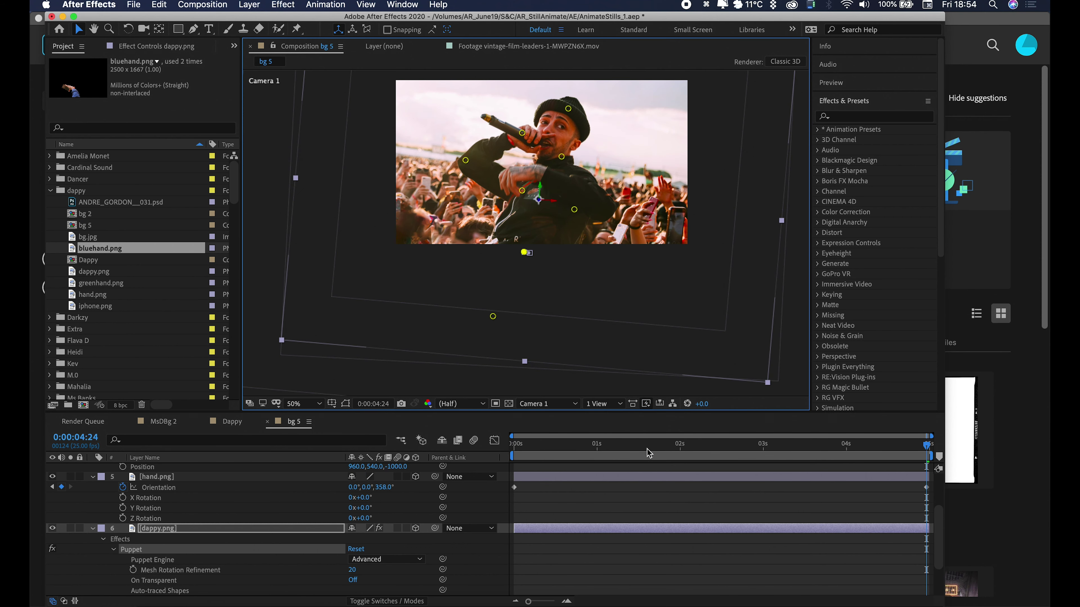
left_click_drag(646, 448, 478, 438)
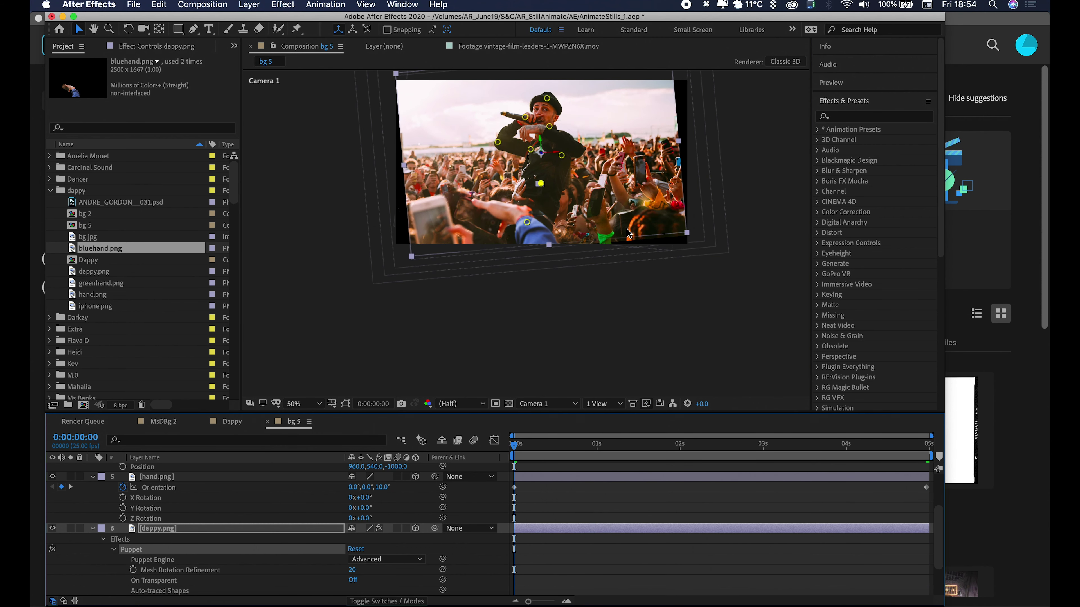
key("space")
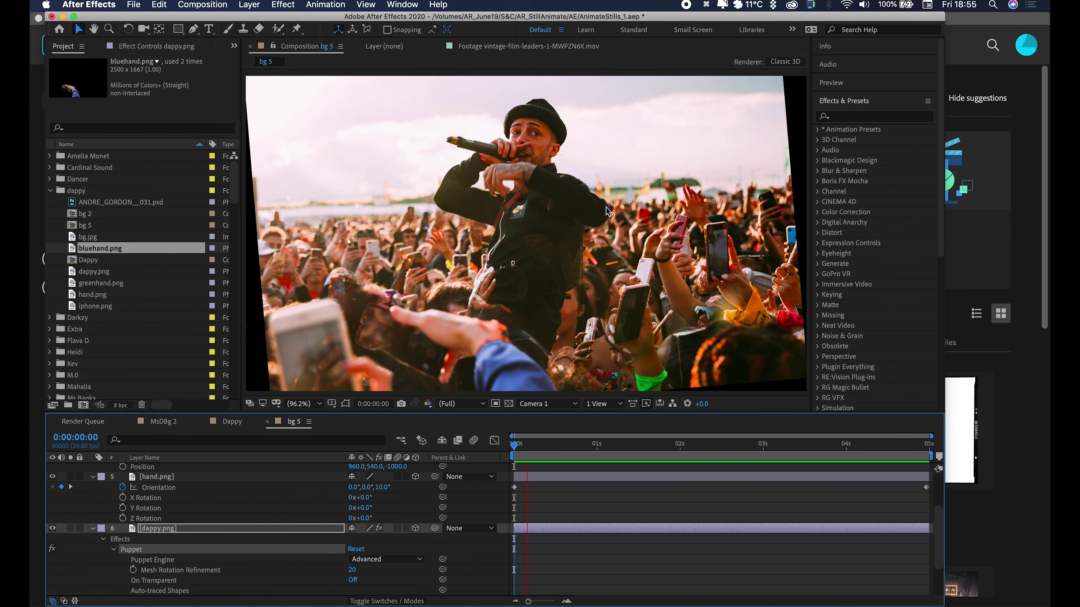
key("space")
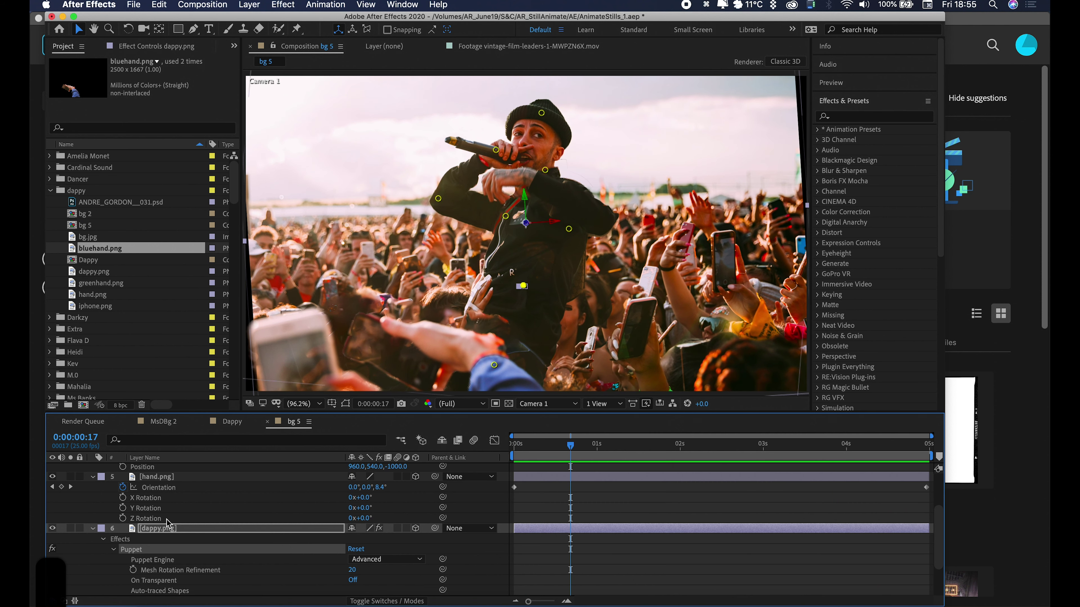
Add a Position keyframe to the bluehand.png layer at the first frame
scroll(166, 523, "up", 3)
left_click(156, 476)
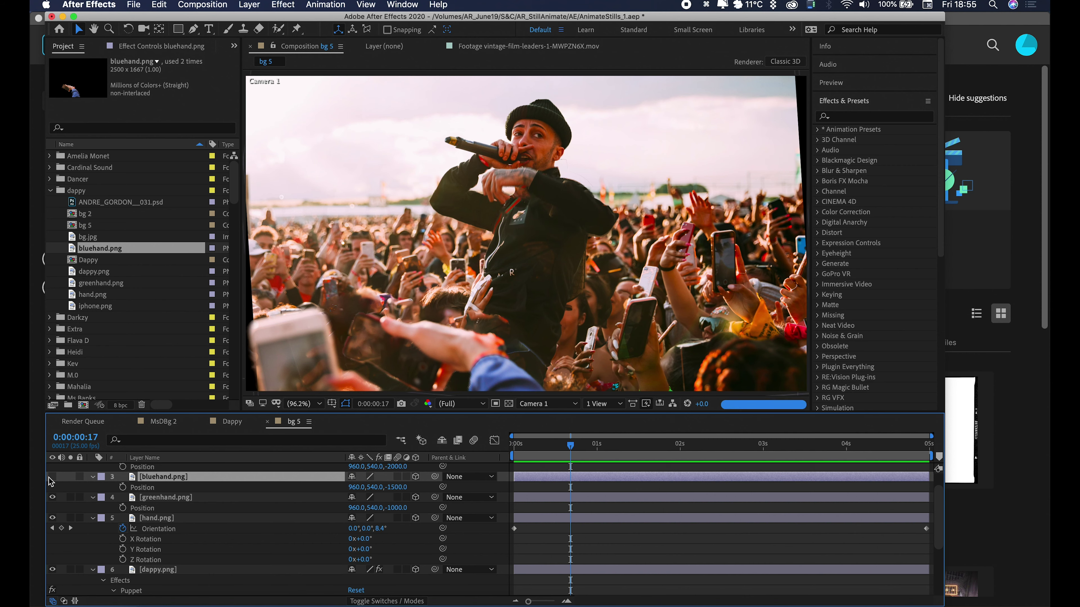
key("Page_Up")
key("Page_Up")
key("Page_Up")
key("Page_Up")
key("Page_Up")
key("Home")
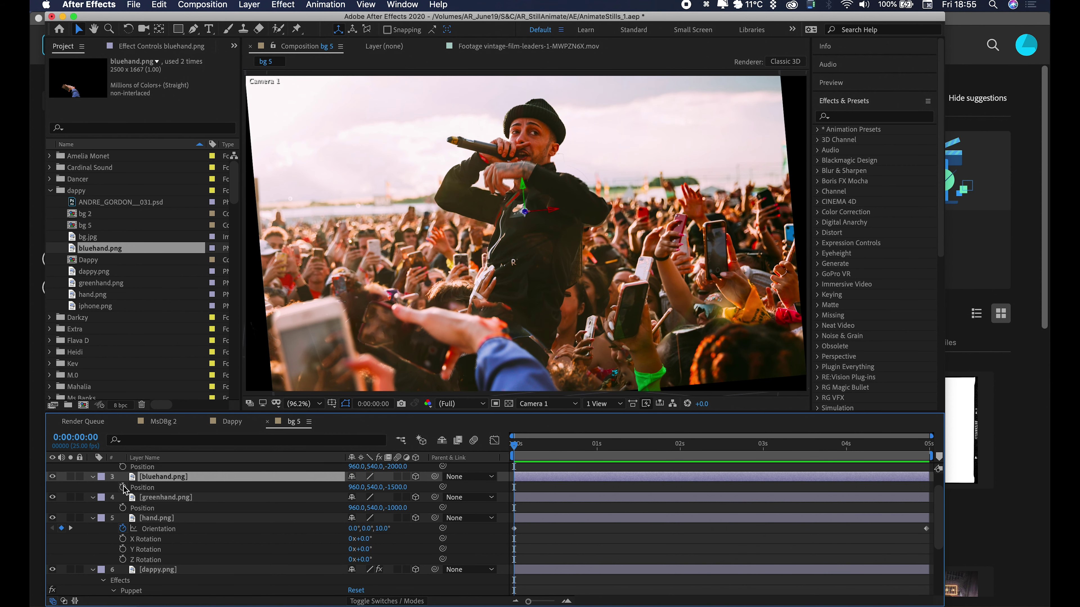
left_click(123, 487)
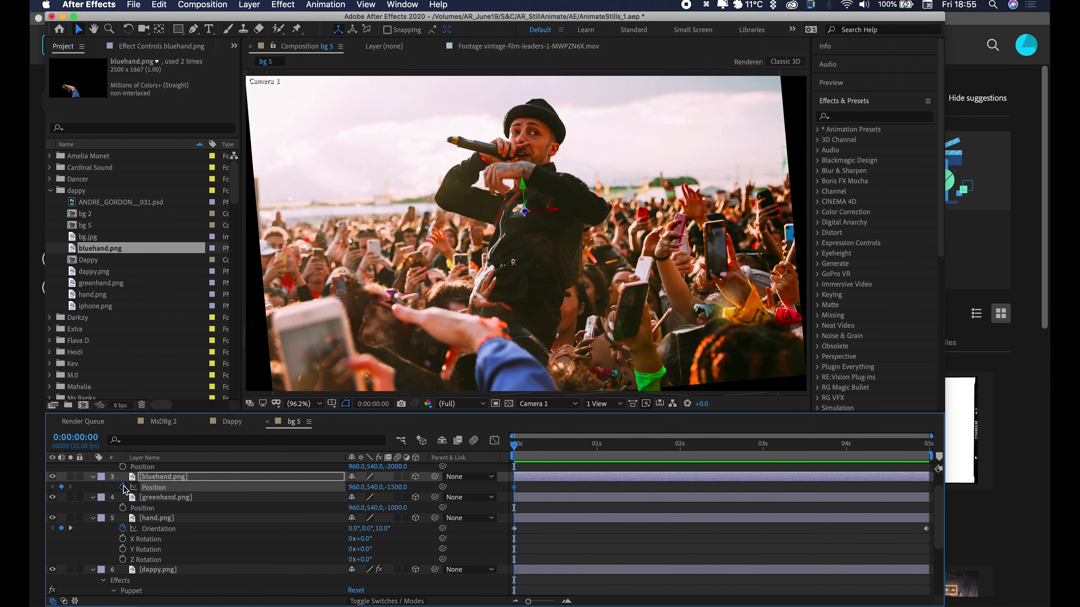
Raise bluehand.png to Position 957.1, 460.1, -1500 at 0:00:03:13 and preview the hand movement from the start
left_click_drag(554, 453, 810, 463)
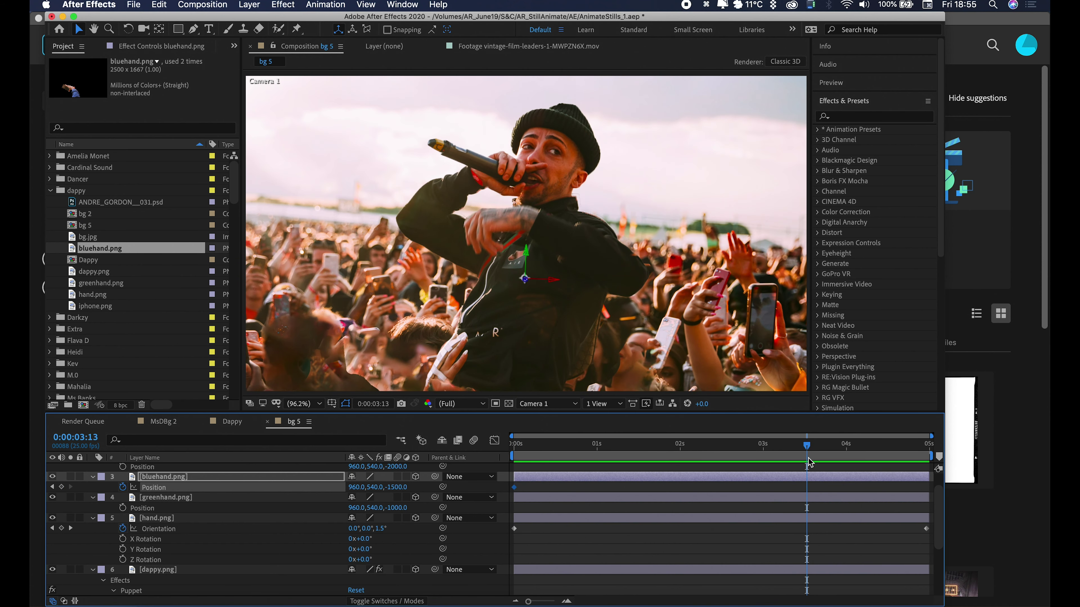
key("comma")
key("shift+Up")
key("shift+Up")
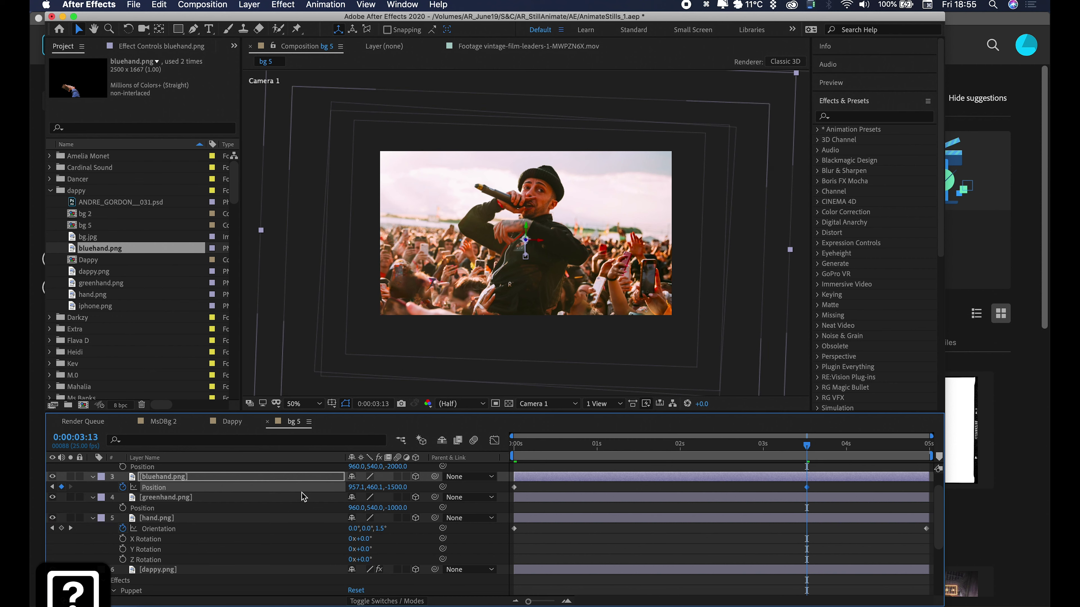
key("Home")
key("space")
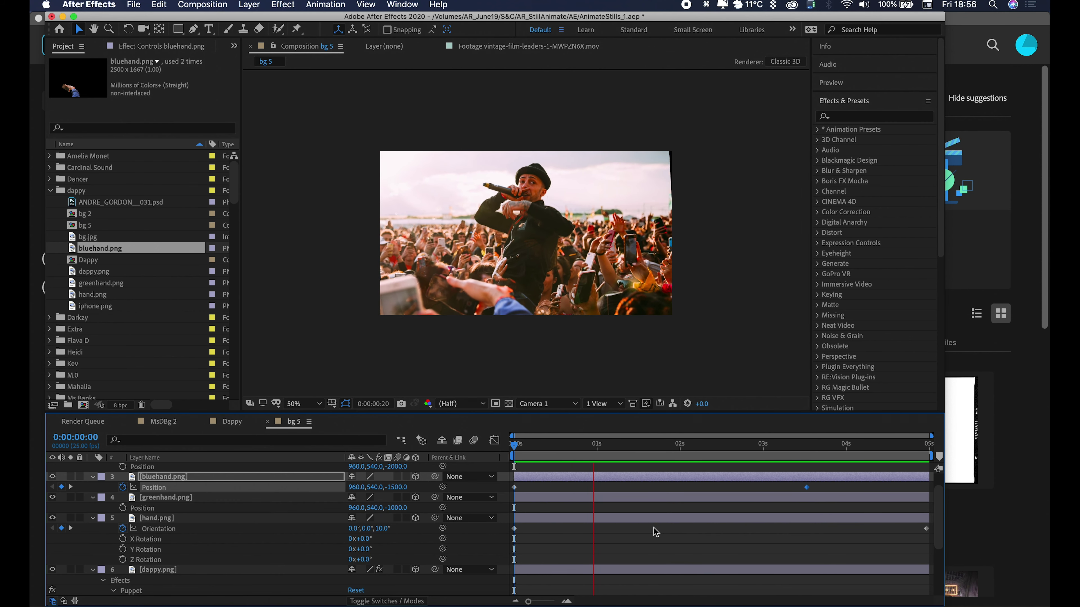
key("space")
Expand Camera 1's Camera Options and turn on Depth of Field
scroll(371, 517, "up", 2)
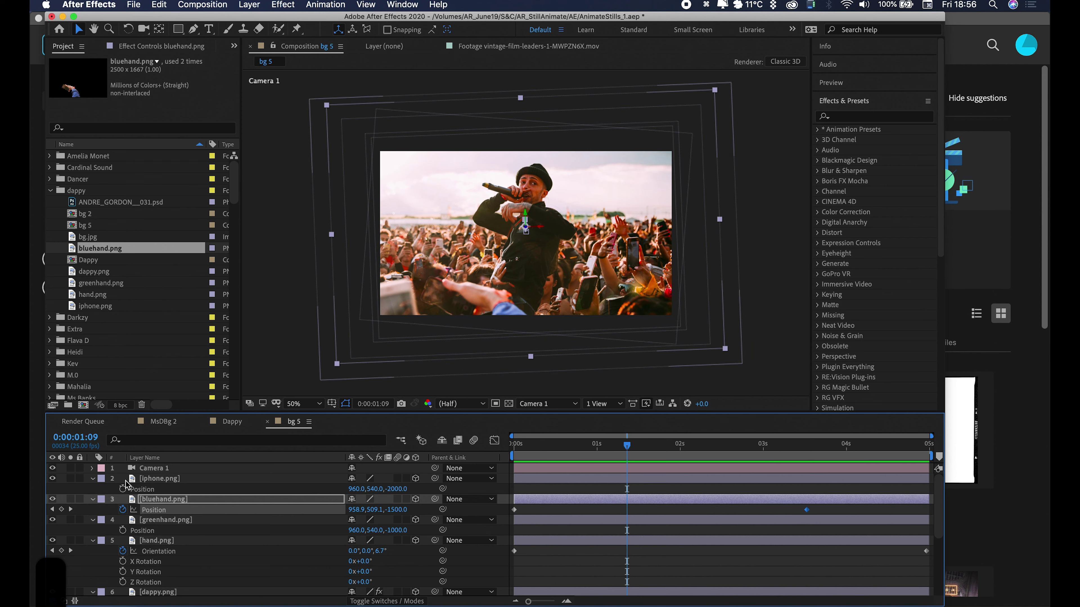
left_click(92, 468)
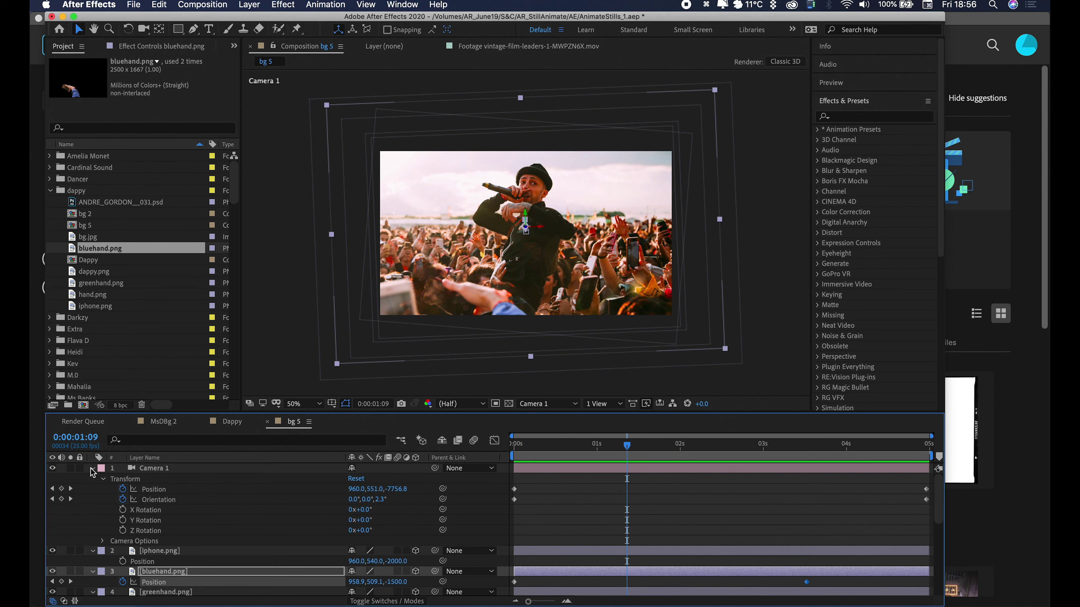
left_click(102, 541)
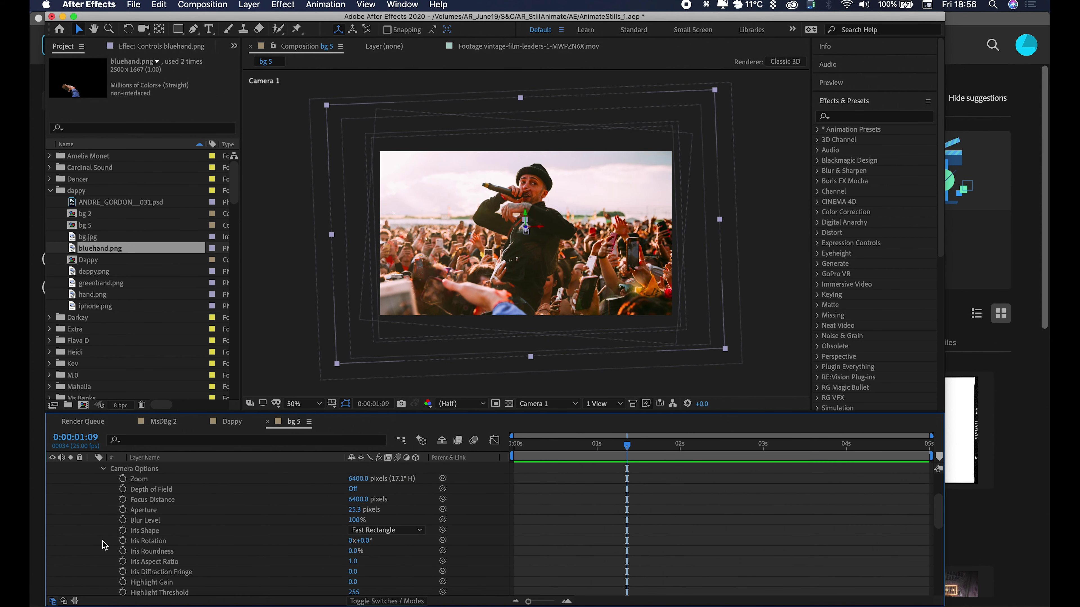
left_click(353, 490)
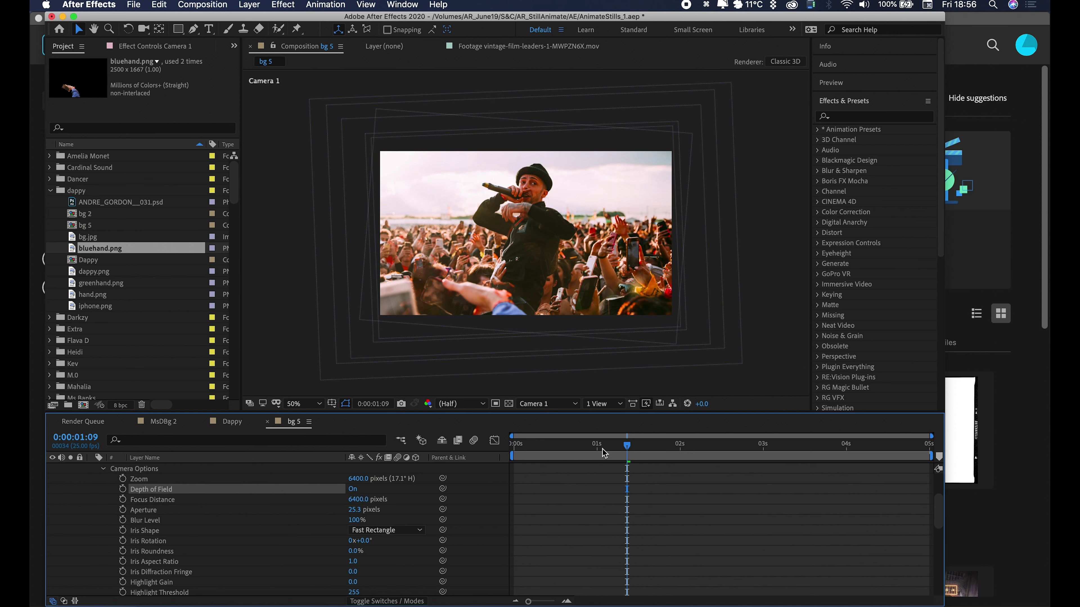
Add keyframes for Camera 1's Focus Distance and Aperture at the first frame
left_click_drag(602, 448, 411, 457)
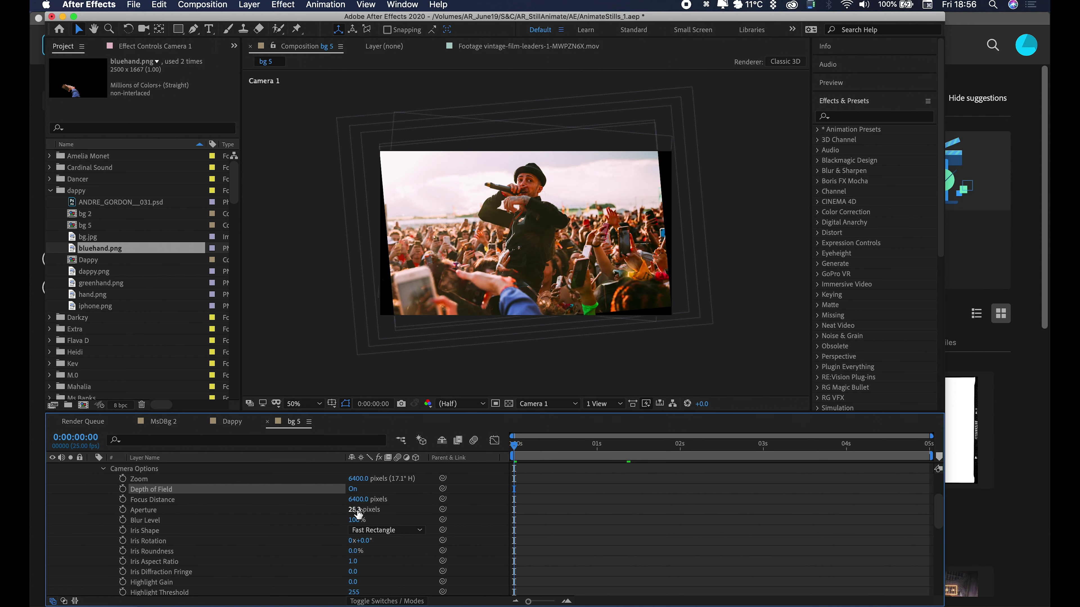
left_click(123, 499)
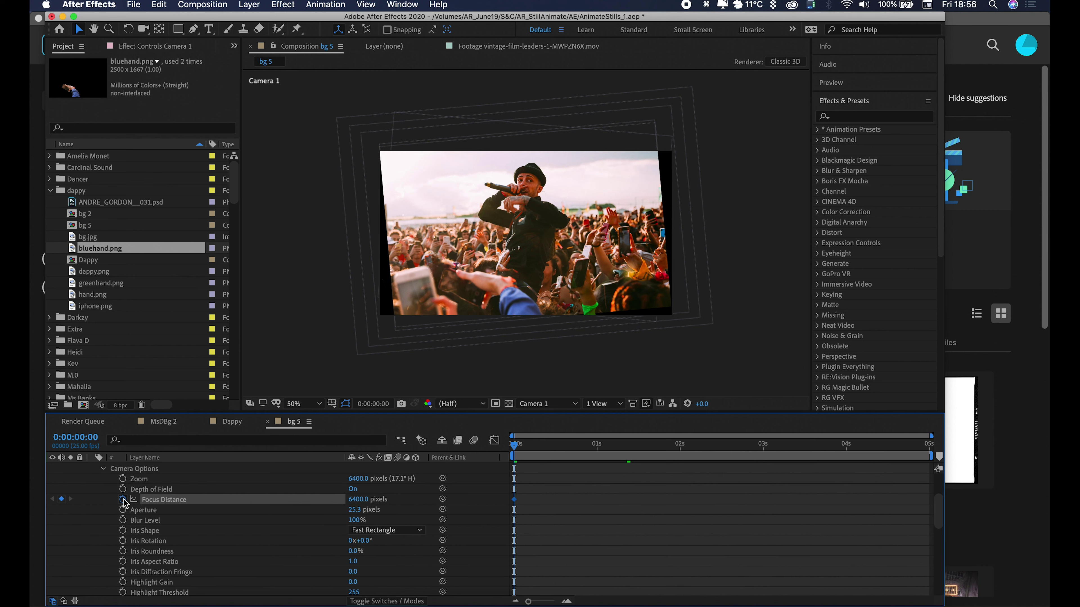
left_click(123, 509)
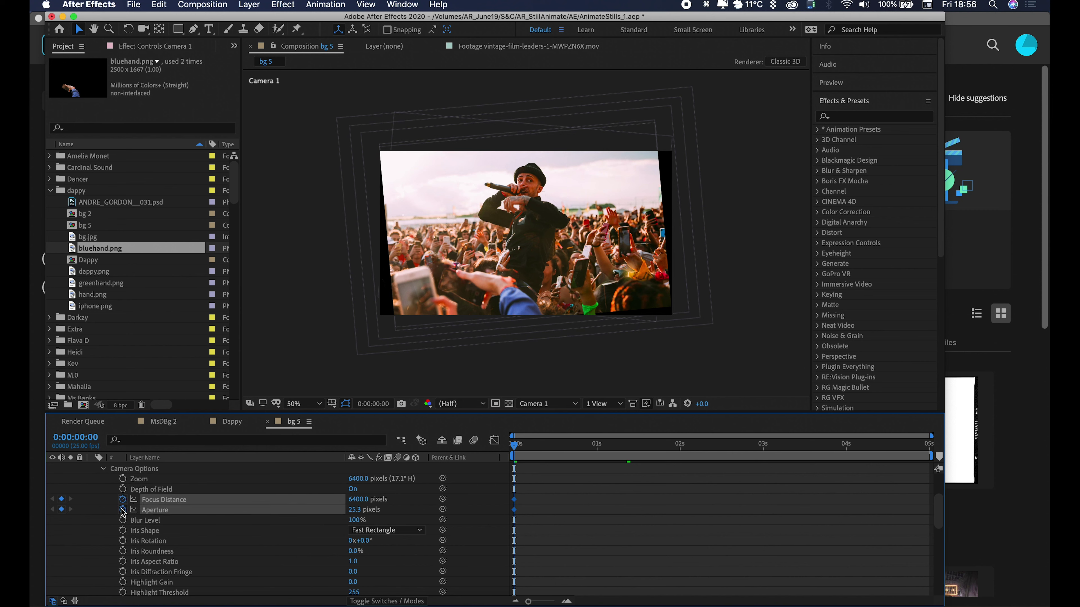
Set Camera 1's Aperture to 500 pixels at the first frame and inspect the blur on the layers
left_click(355, 510)
type("500")
key("Return")
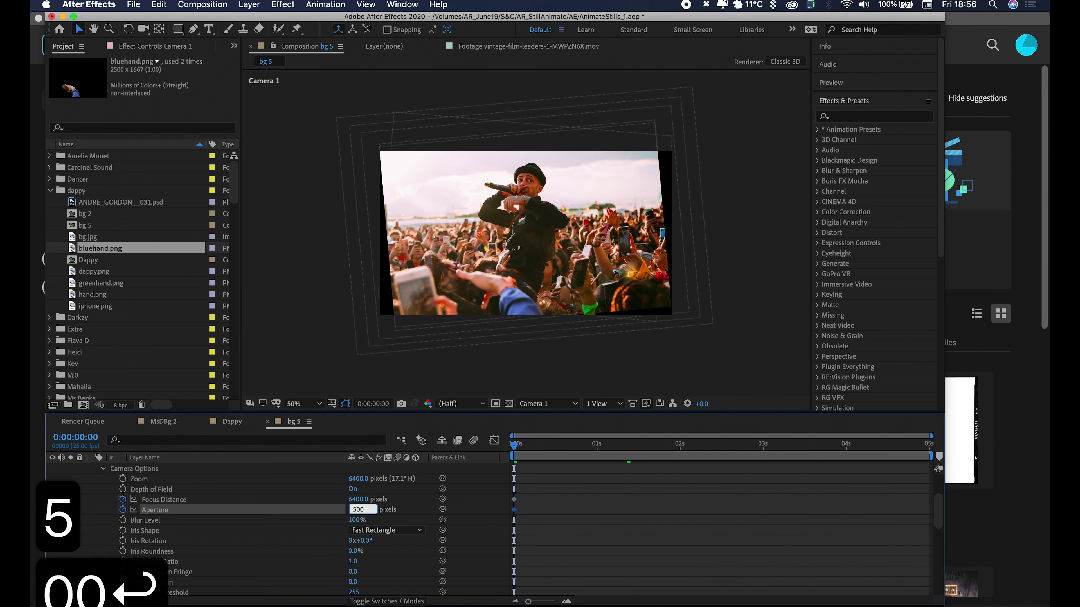
scroll(534, 258, "up", 2)
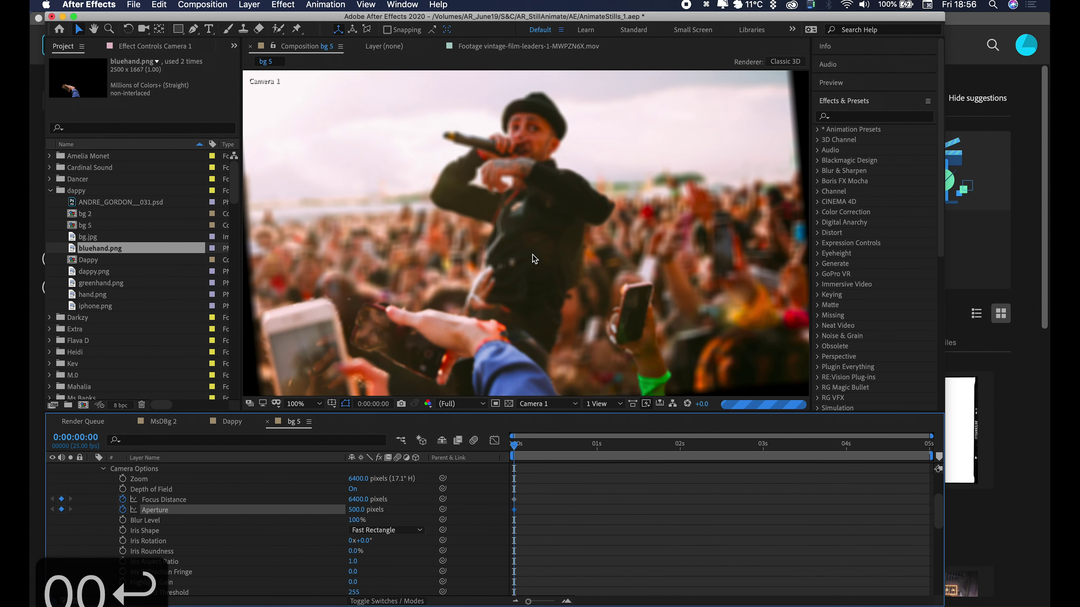
scroll(534, 258, "down", 2)
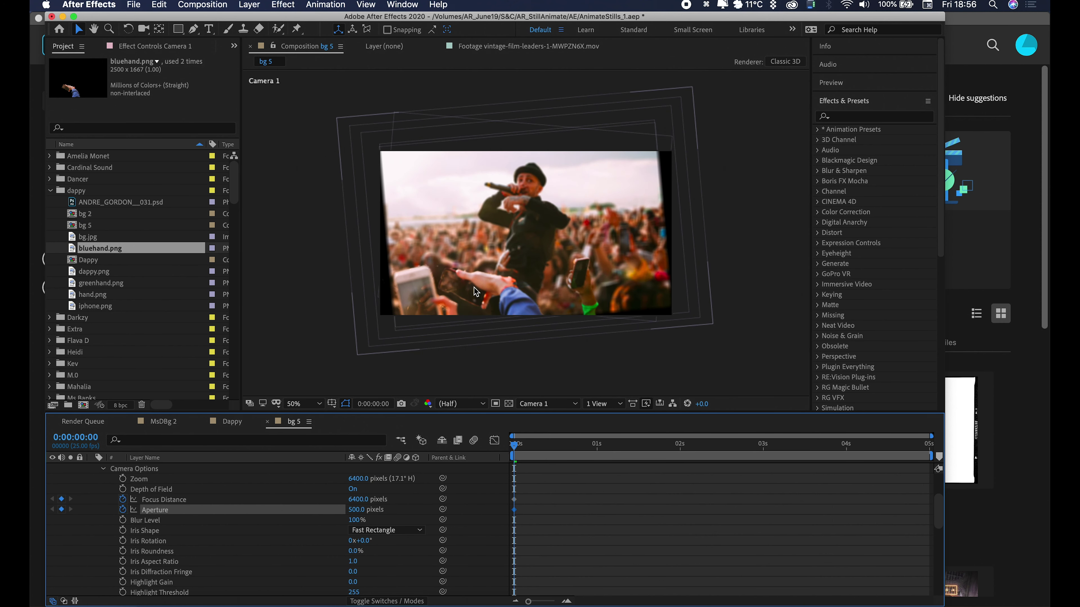
Set Camera 1's Focus Distance to 9078 pixels at the first frame so the background crowd is in focus
scroll(521, 248, "up", 2)
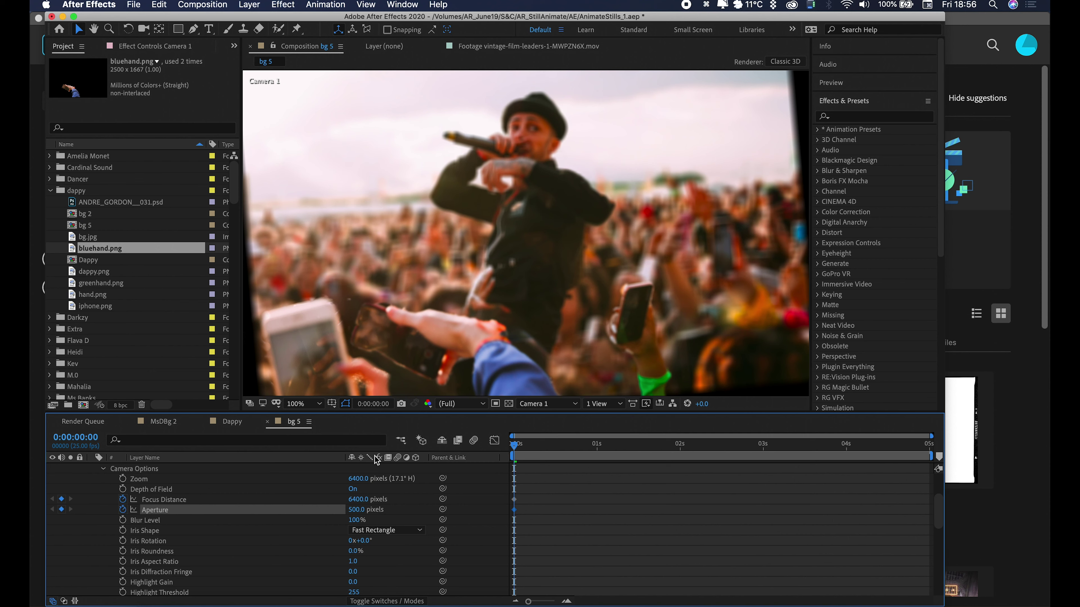
left_click(358, 500)
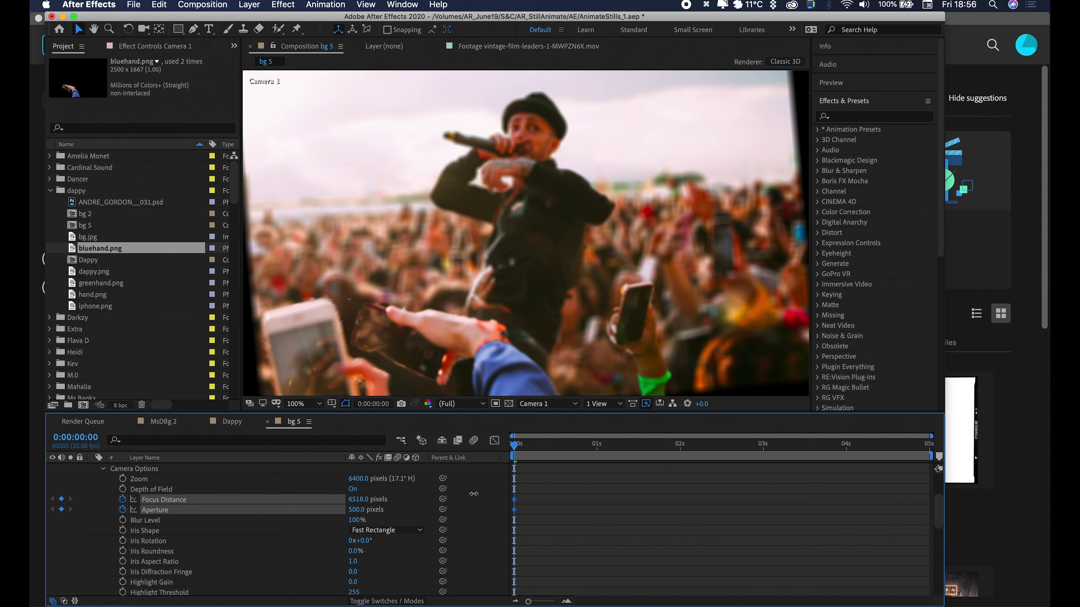
type("7000")
key("Return")
left_click_drag(634, 495, 658, 500)
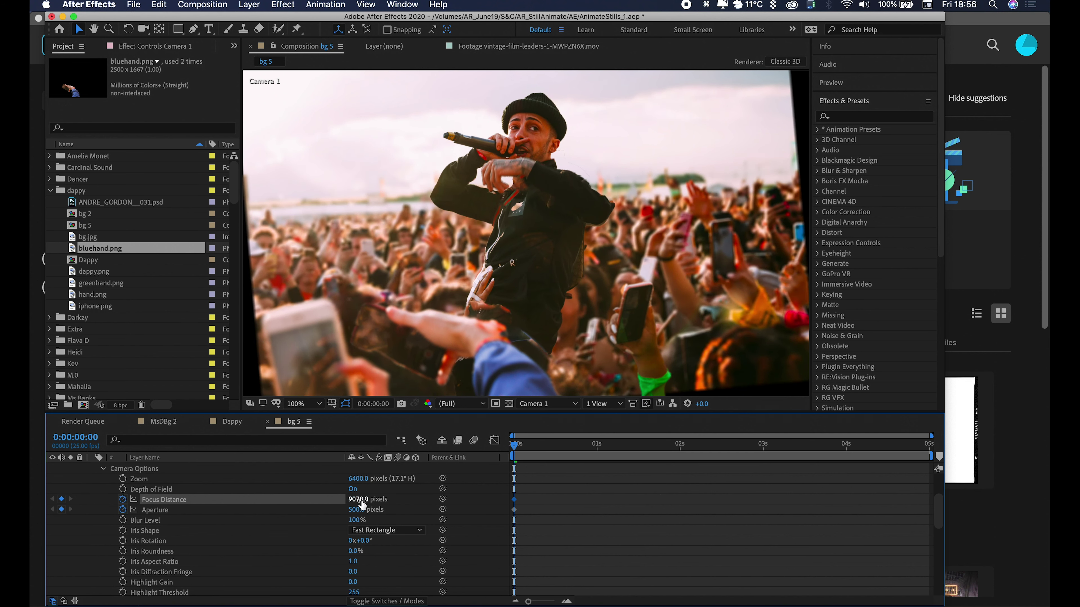
Keyframe Camera 1's Focus Distance at 5000 pixels at 0:00:04:24 and preview the focus shift from the start
left_click_drag(527, 449, 927, 446)
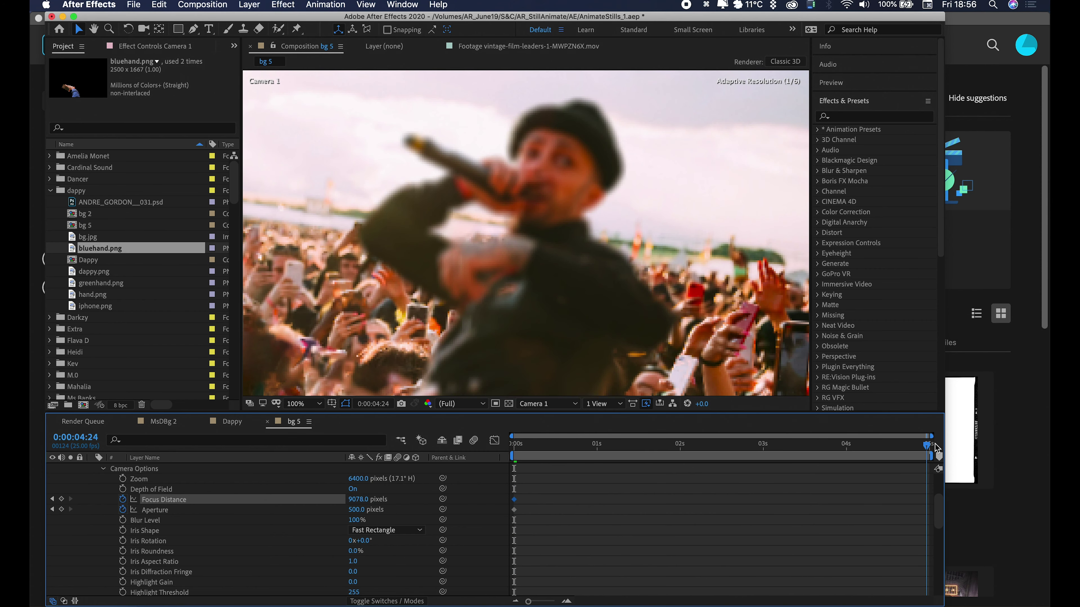
left_click(357, 499)
type("5000")
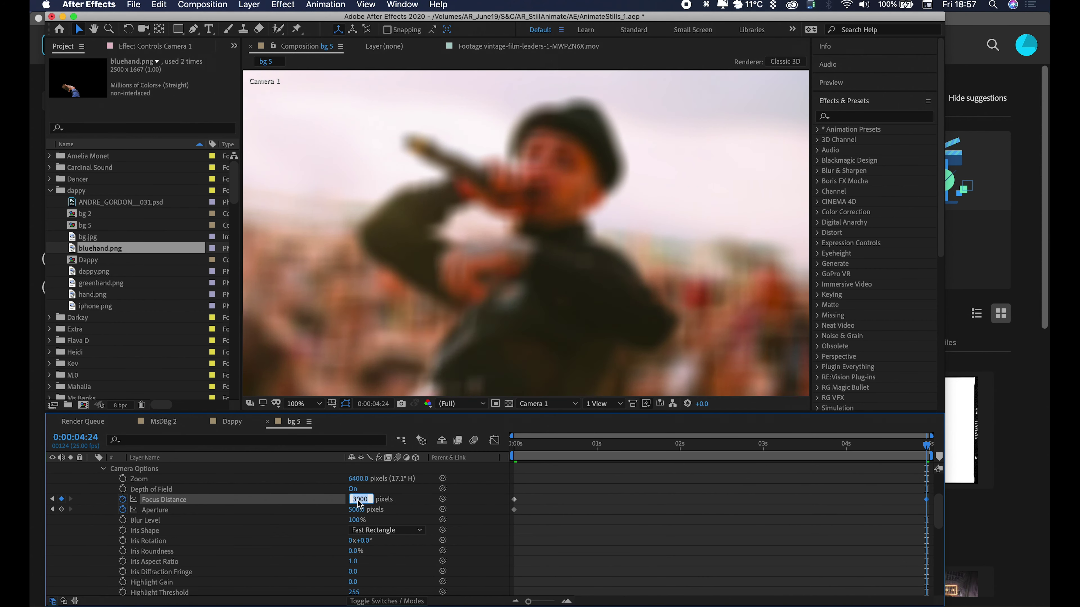
key("Return")
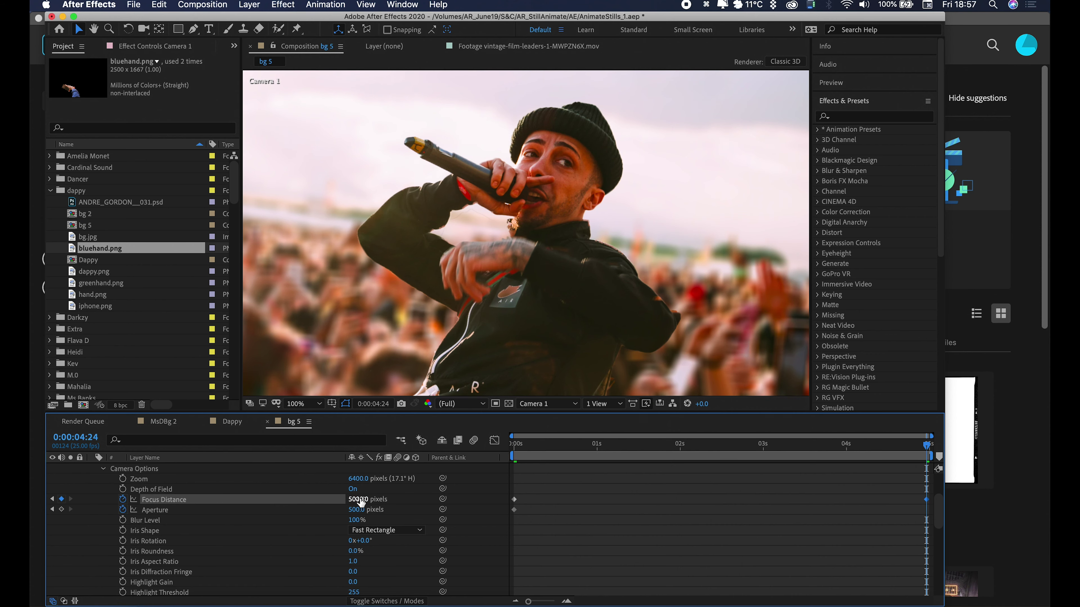
left_click_drag(829, 446, 514, 445)
key("comma")
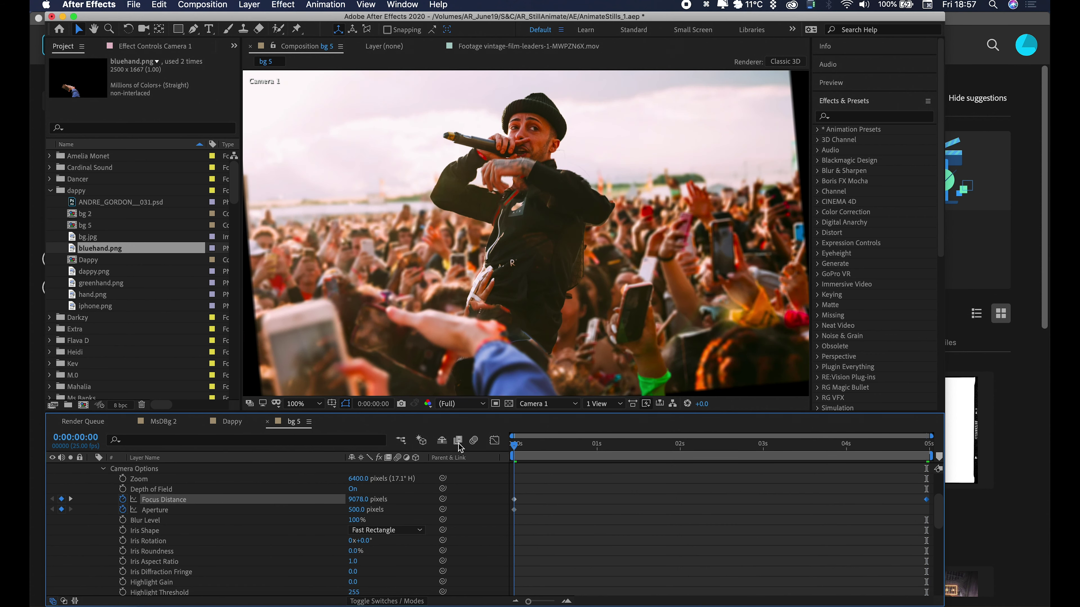
key("space")
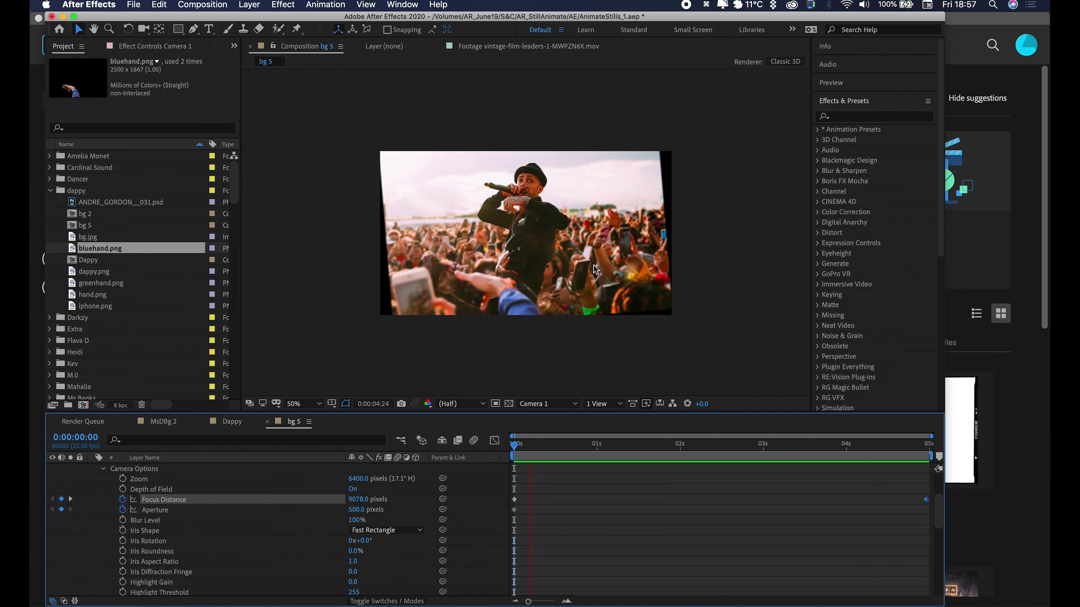